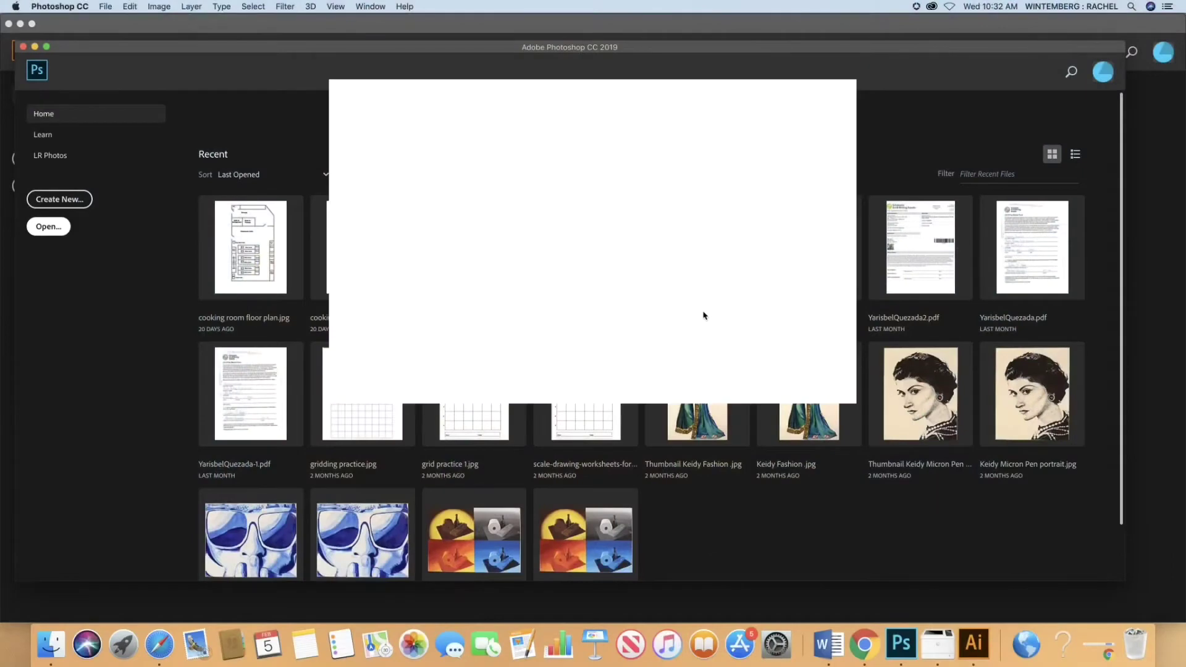
# Unlock the apple photo's background layer and select the apple with Select Subject
pyautogui.click(887, 453)
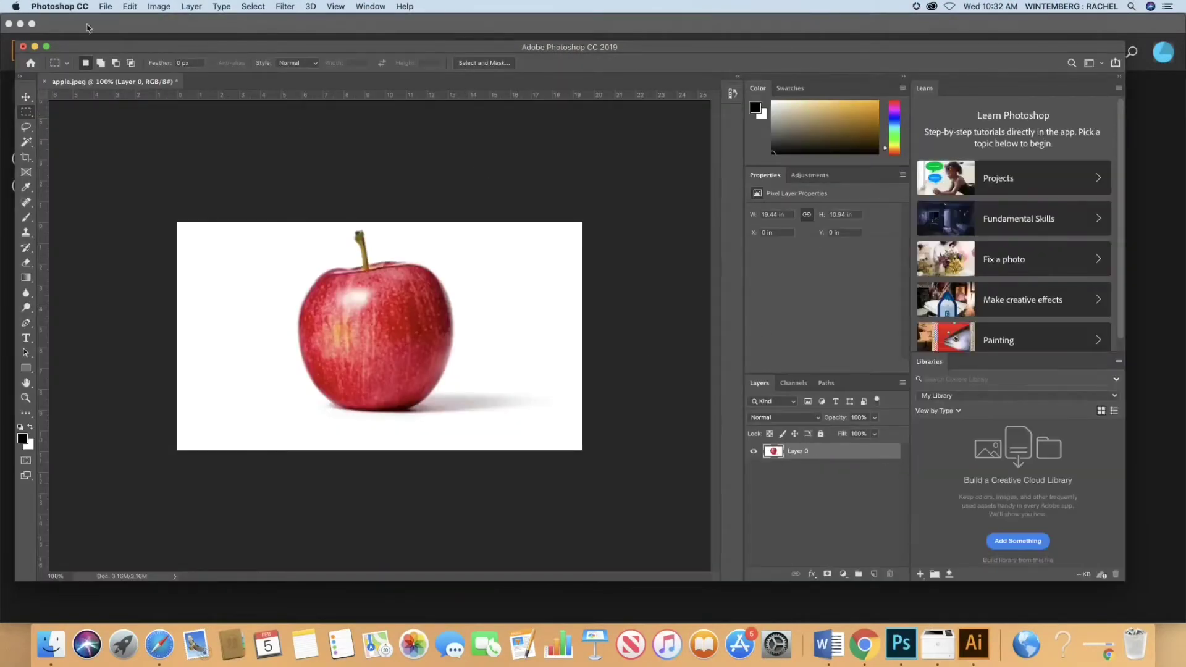
pyautogui.click(262, 8)
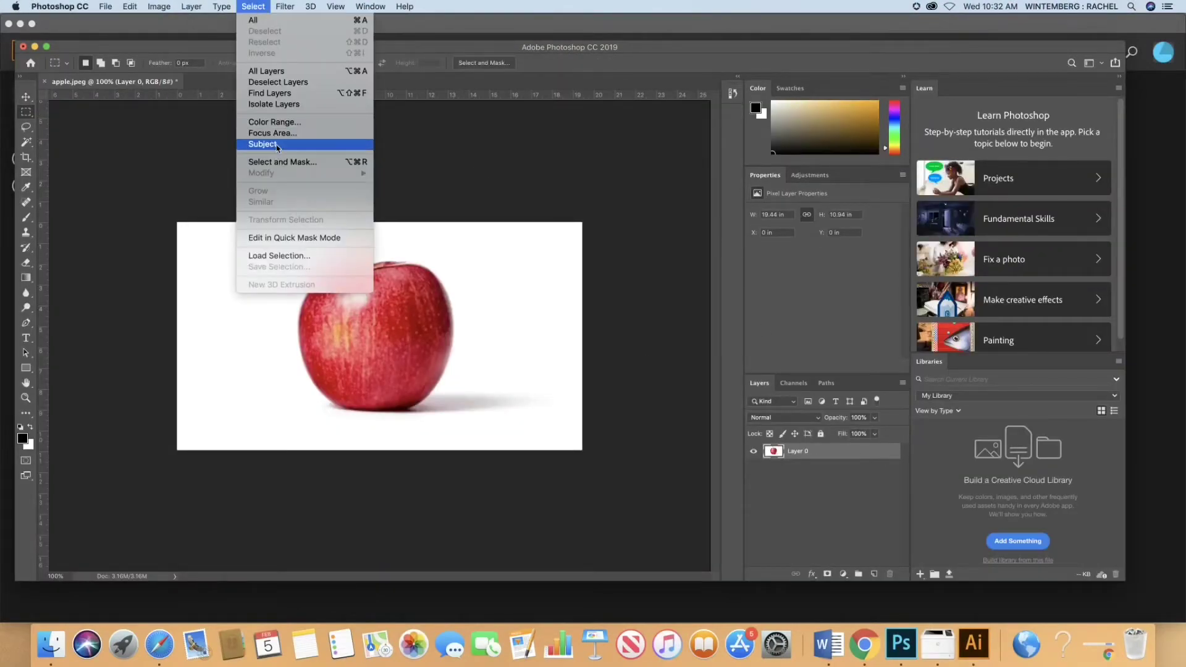
pyautogui.click(278, 142)
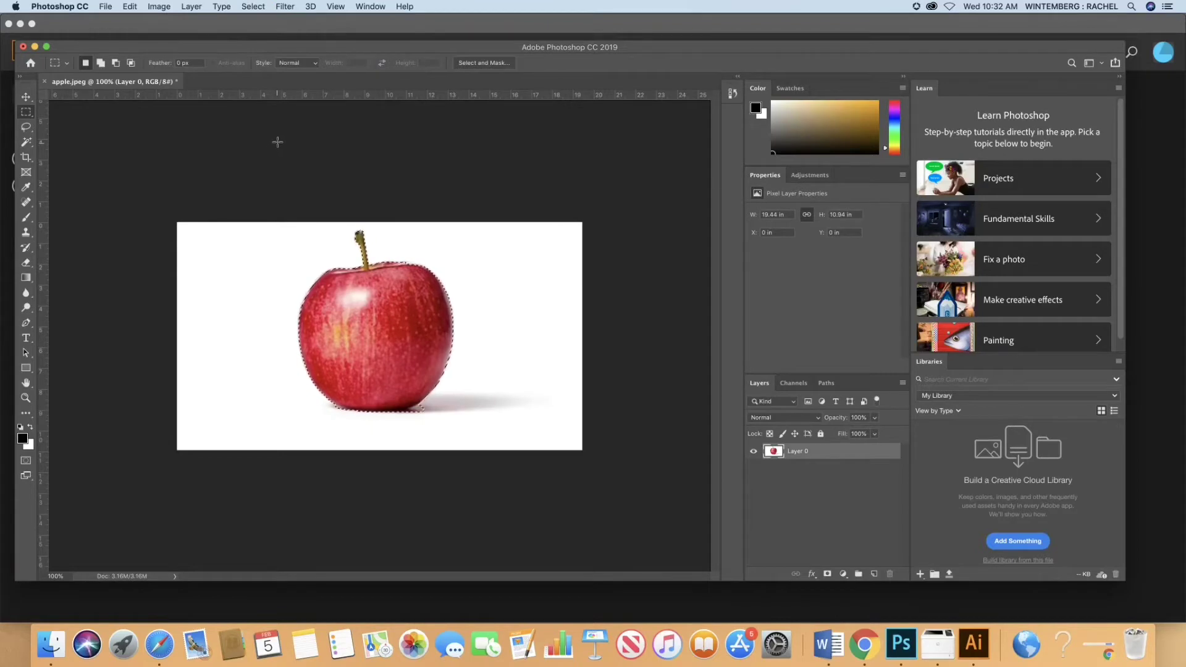
pyautogui.press('Delete')
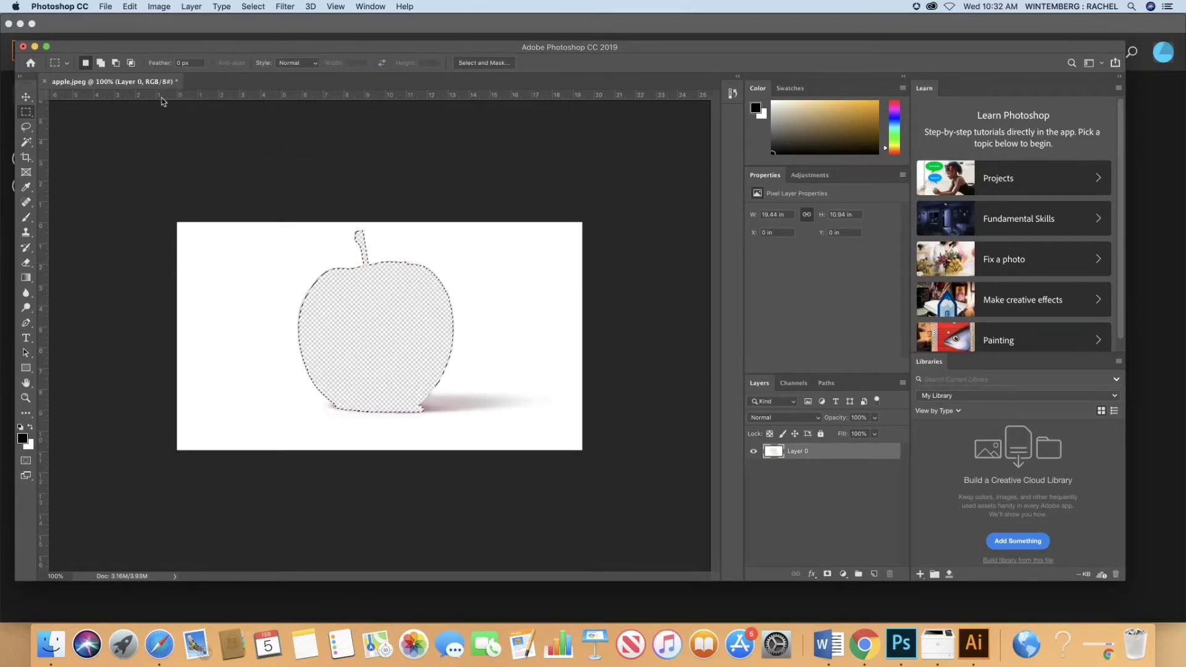
pyautogui.press('super+z')
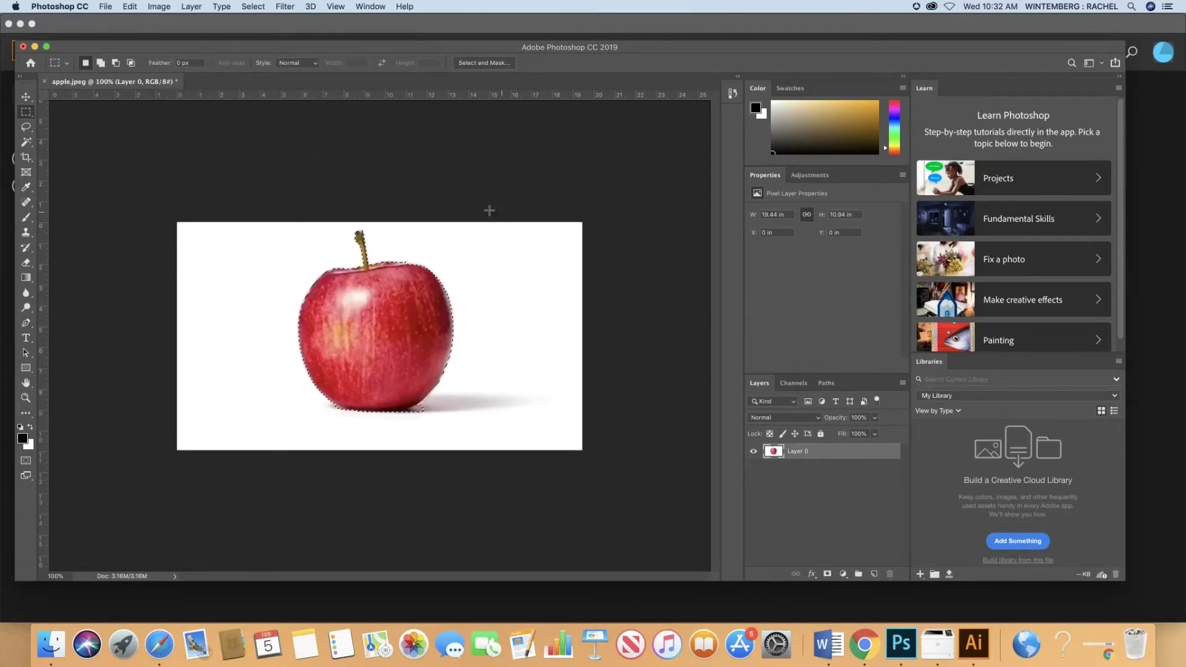
# Invert the apple selection, delete the white background and clear the selection
pyautogui.click(254, 6)
pyautogui.click(255, 54)
pyautogui.press('Delete')
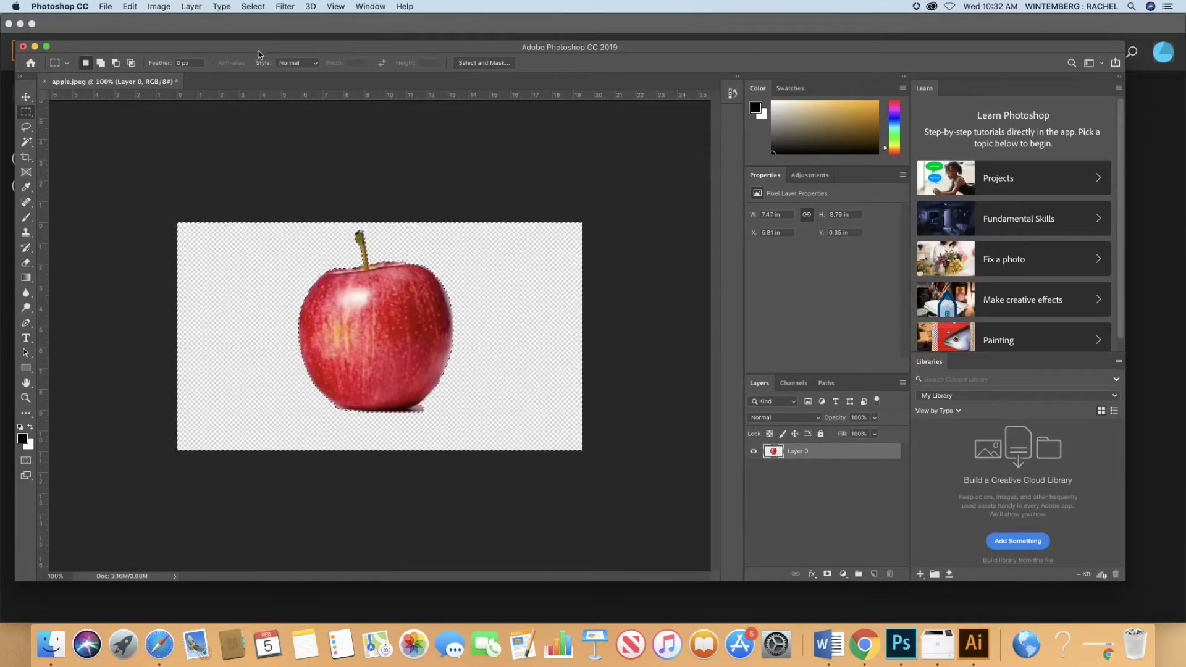
pyautogui.click(266, 7)
pyautogui.click(265, 31)
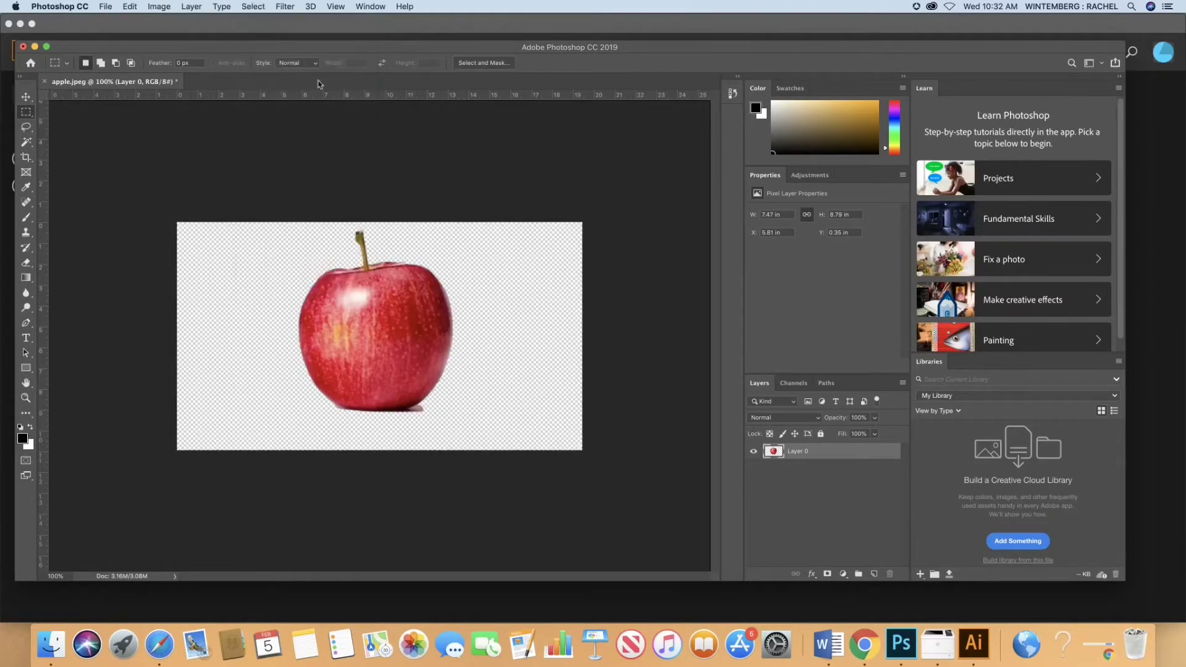
# Remove the leftover shadow at the apple's lower-right base with the Magic Wand and deselect
pyautogui.click(26, 142)
pyautogui.click(418, 410)
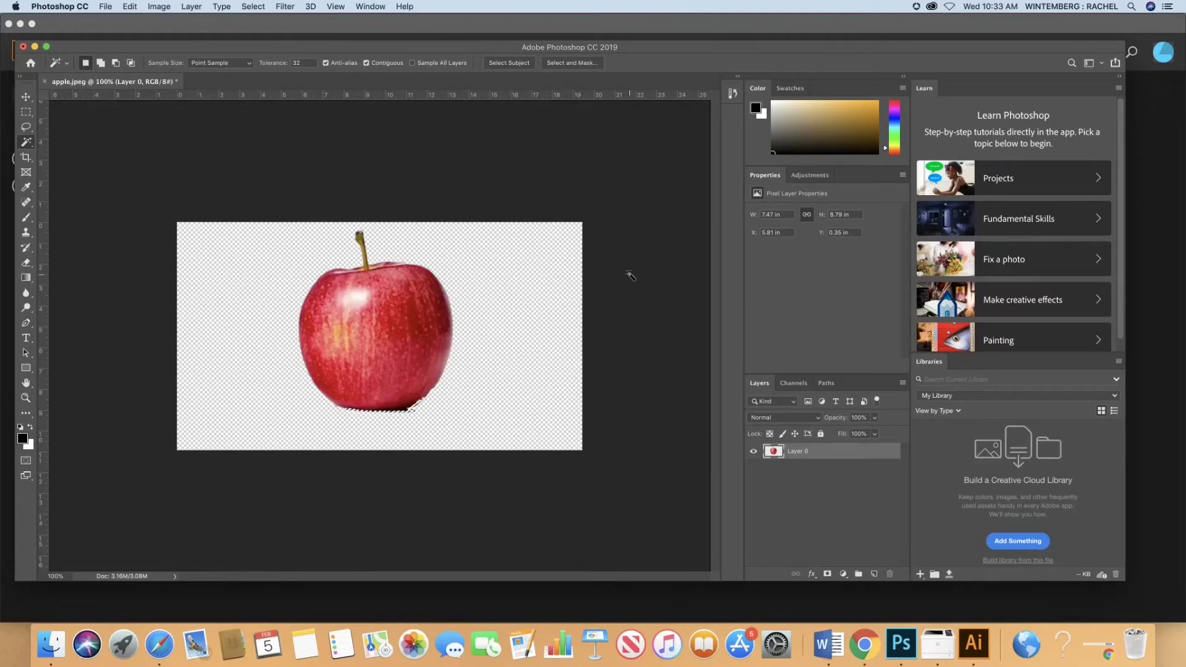
pyautogui.click(262, 9)
pyautogui.click(275, 34)
# Lasso the missing area on the apple's lower-right edge, fill it with the Fill command and deselect
pyautogui.click(26, 127)
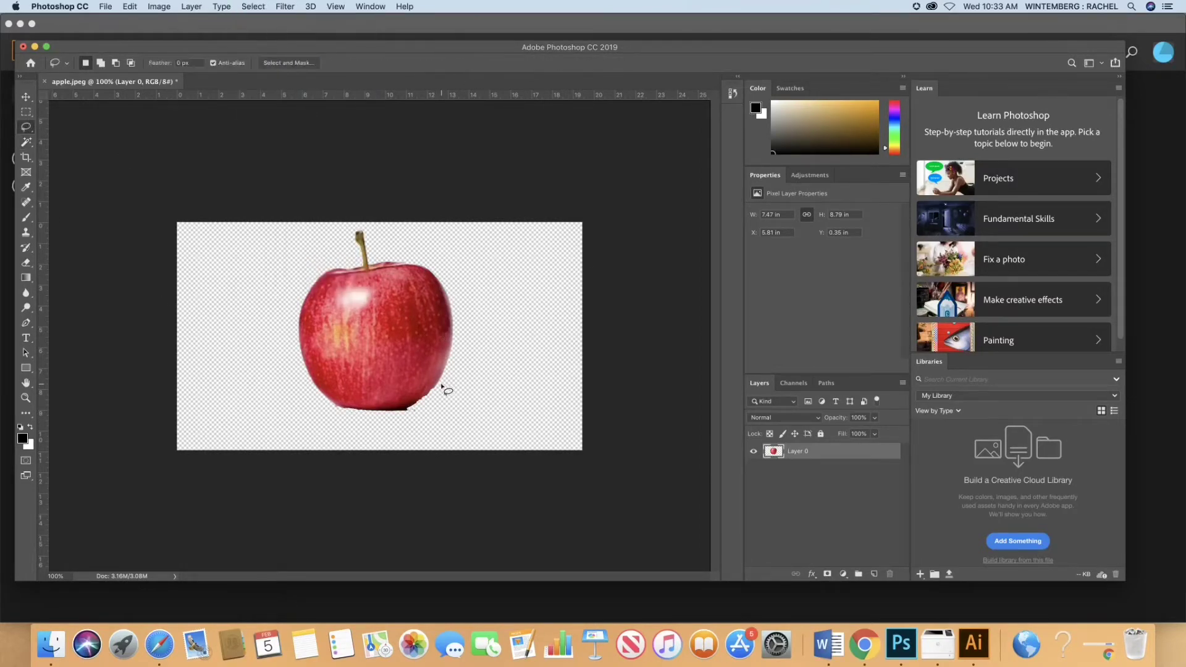
pyautogui.moveTo(446, 388)
pyautogui.mouseDown()
pyautogui.moveTo(420, 381)
pyautogui.moveTo(399, 416)
pyautogui.moveTo(443, 387)
pyautogui.mouseUp()
pyautogui.click(631, 384)
pyautogui.moveTo(419, 402); pyautogui.dragTo(441, 388)
pyautogui.click(130, 6)
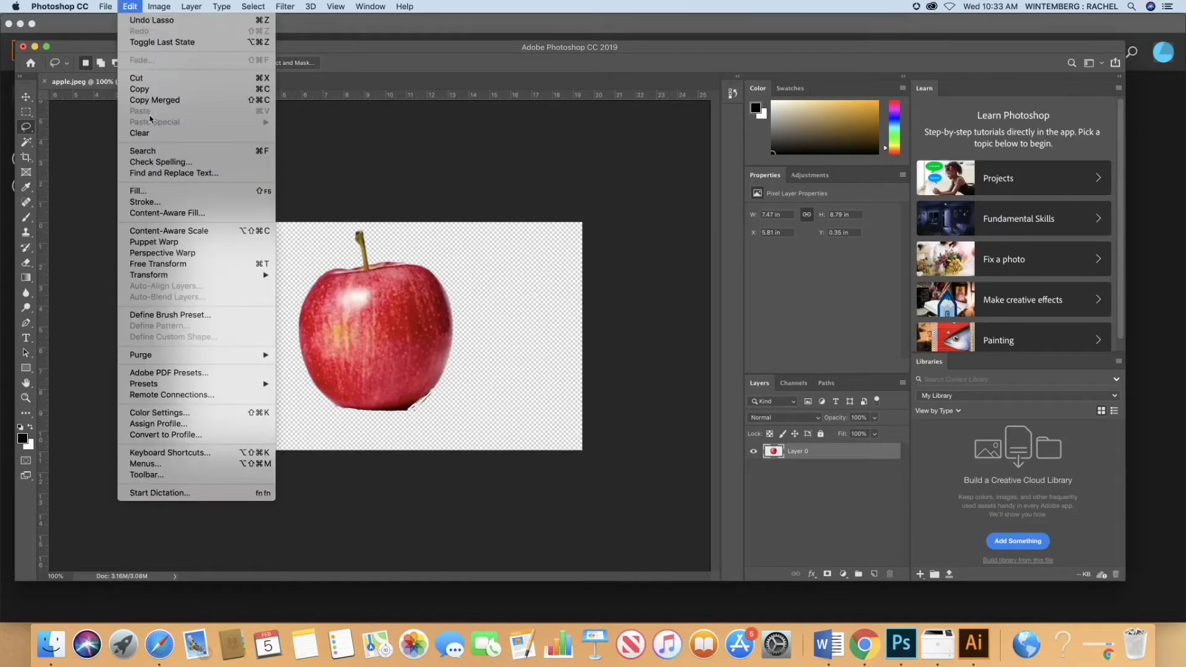
pyautogui.click(170, 192)
pyautogui.click(664, 252)
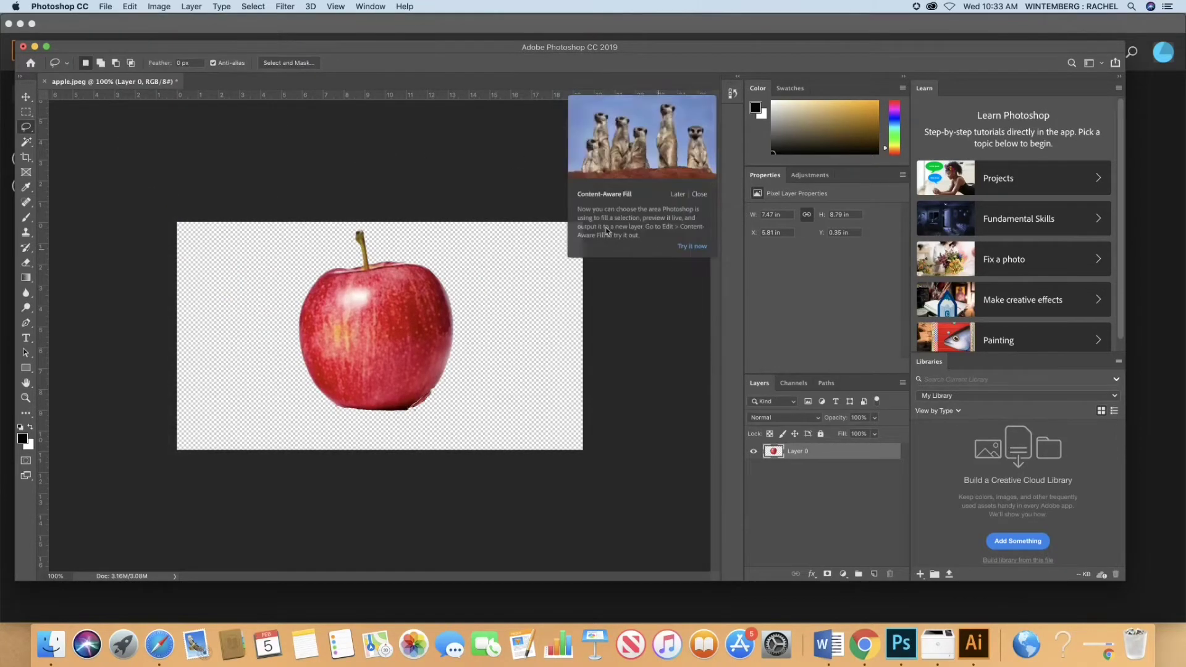
pyautogui.click(253, 6)
pyautogui.click(265, 31)
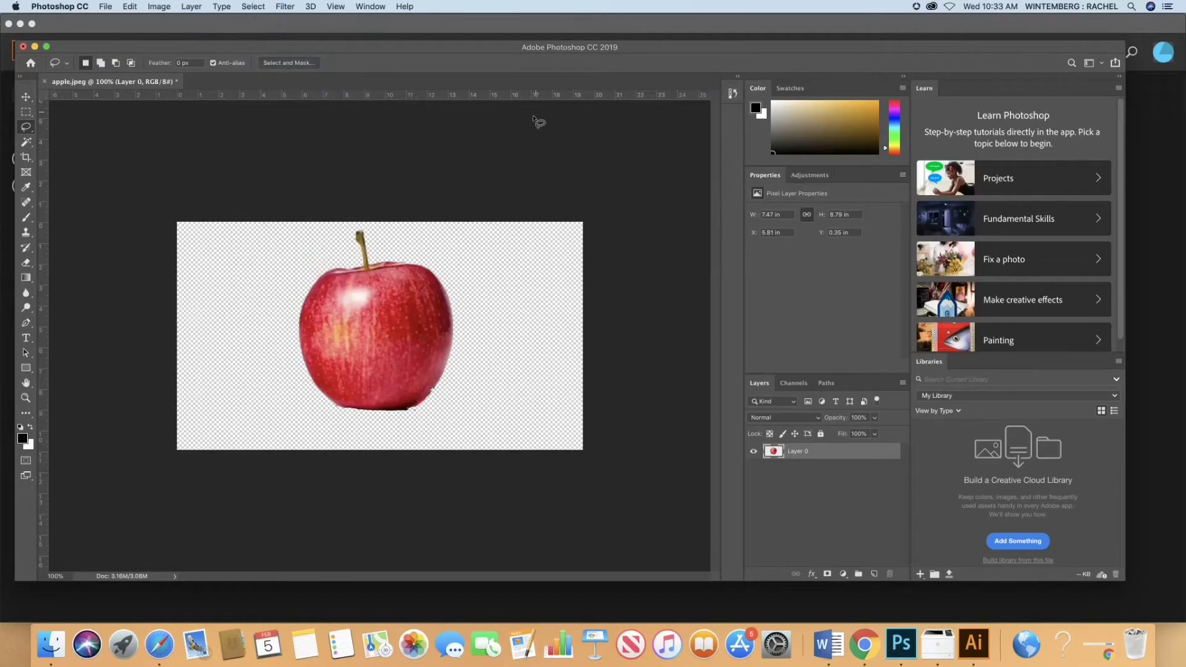
# Resize the apple image to a resolution of 300 pixels/inch and a width of 3 inches
pyautogui.click(159, 6)
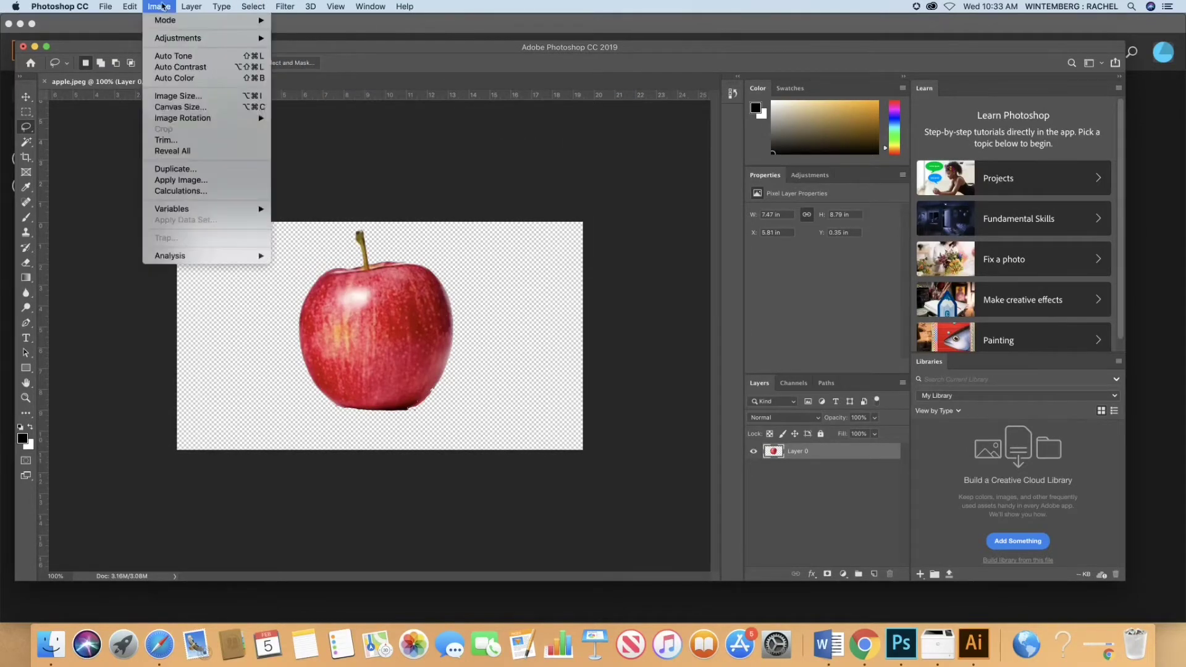
pyautogui.click(165, 98)
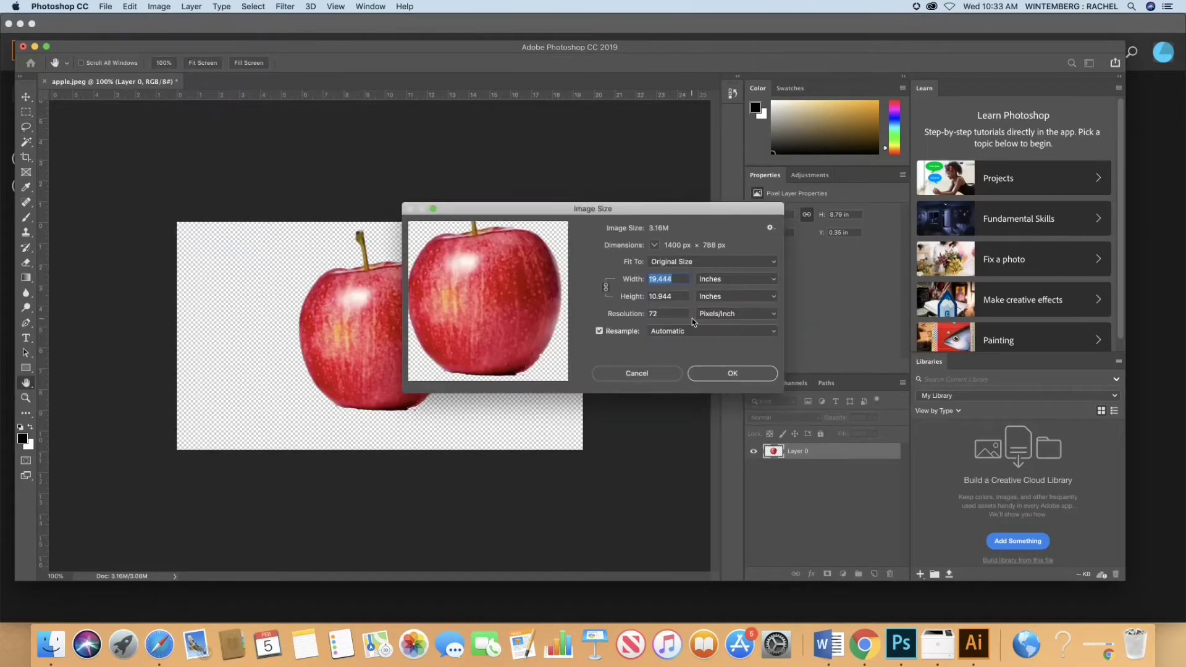
pyautogui.doubleClick(668, 313)
pyautogui.write('300')
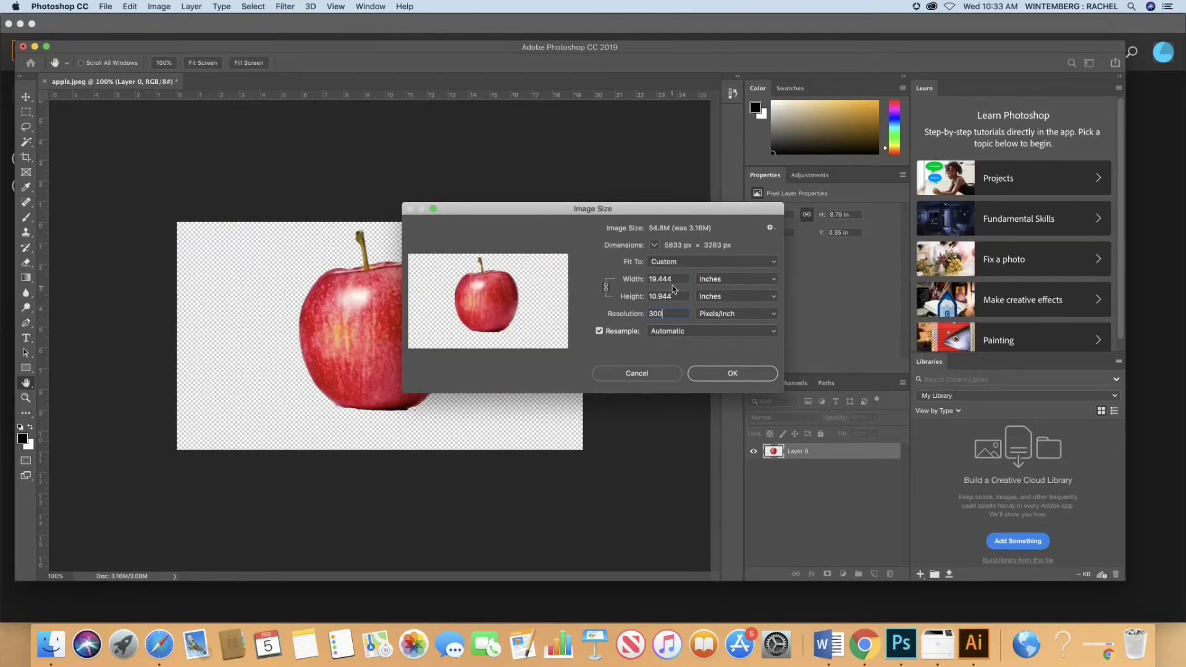
pyautogui.press('Tab')
pyautogui.write('3')
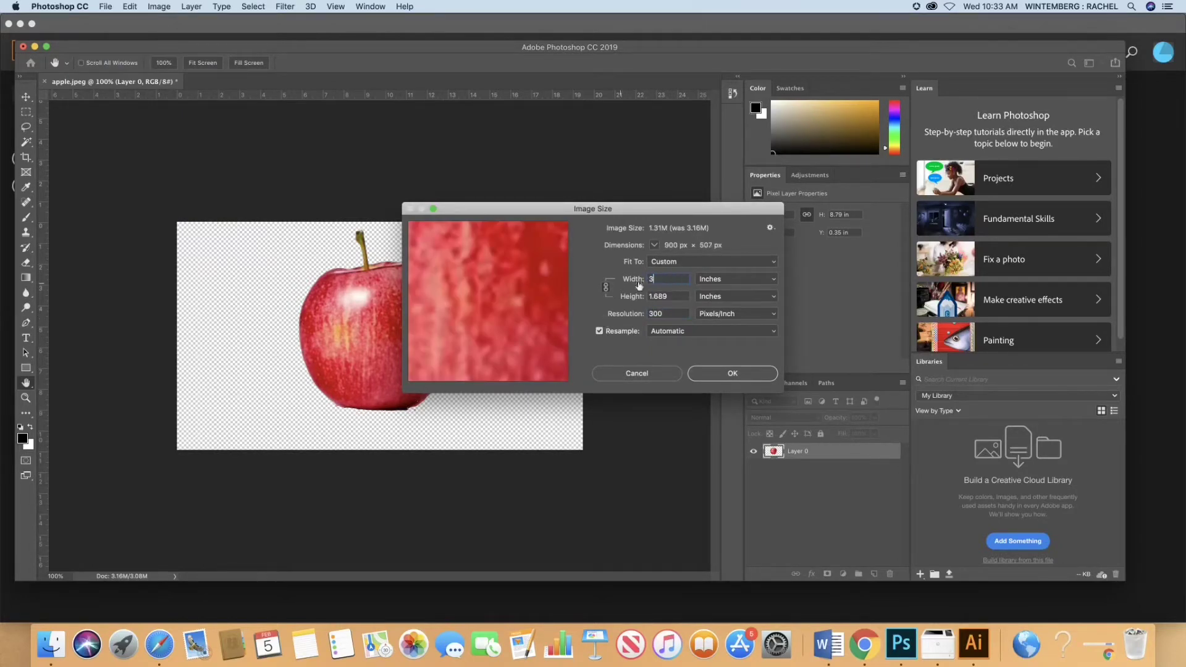
pyautogui.click(693, 378)
# Save the apple cutout to the Desktop as apple.png in PNG format
pyautogui.click(105, 8)
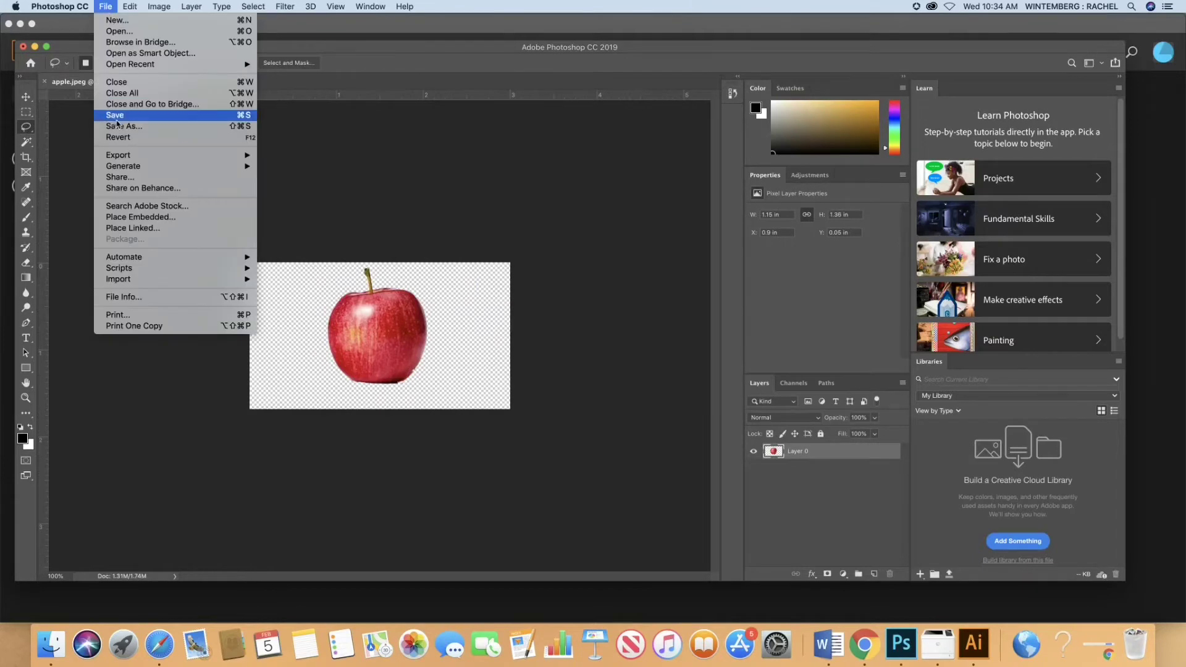
pyautogui.click(124, 120)
pyautogui.click(721, 197)
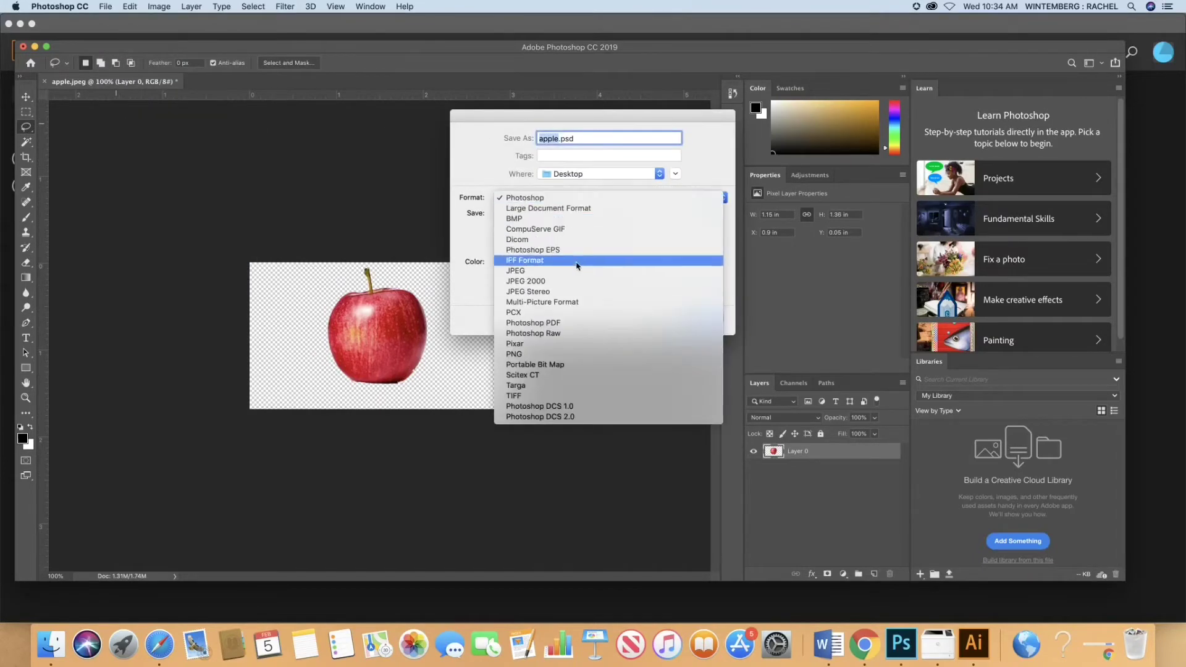
pyautogui.click(633, 347)
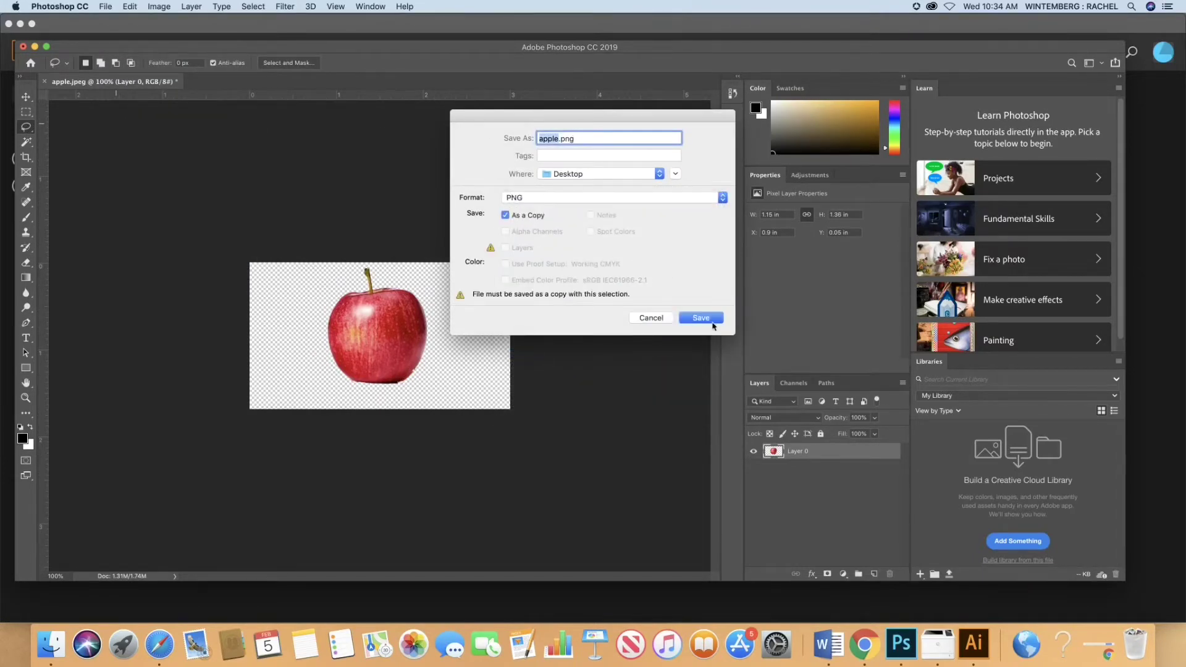
pyautogui.click(700, 317)
pyautogui.click(665, 284)
# Open bananas.jpg from the Desktop and unlock its background layer
pyautogui.click(106, 7)
pyautogui.click(120, 35)
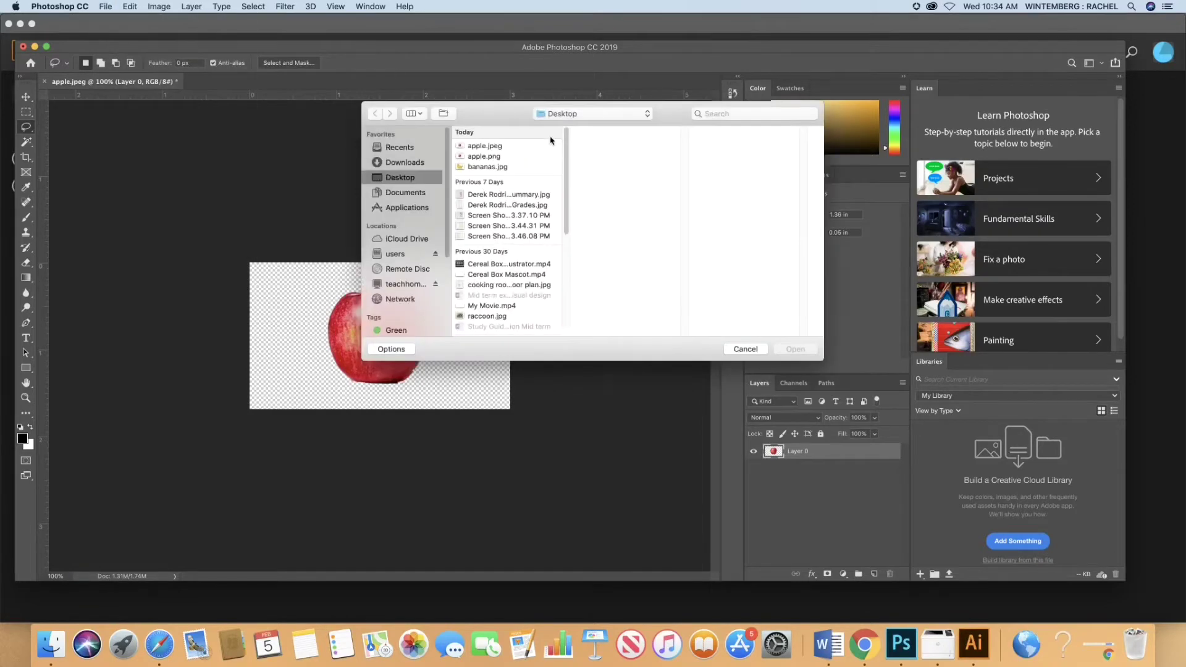
pyautogui.click(487, 167)
pyautogui.click(795, 349)
pyautogui.click(888, 452)
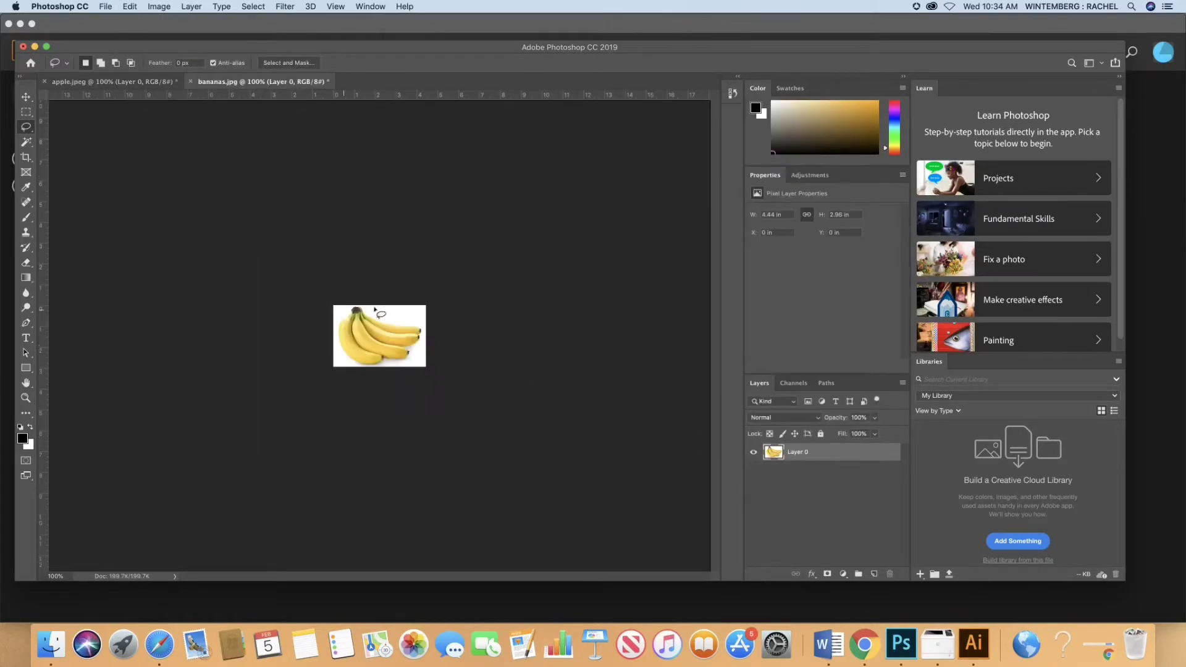
pyautogui.click(26, 142)
pyautogui.click(407, 319)
pyautogui.click(253, 7)
pyautogui.click(266, 34)
# Select the bananas with Select Subject, invert the selection and delete the white background
pyautogui.click(253, 6)
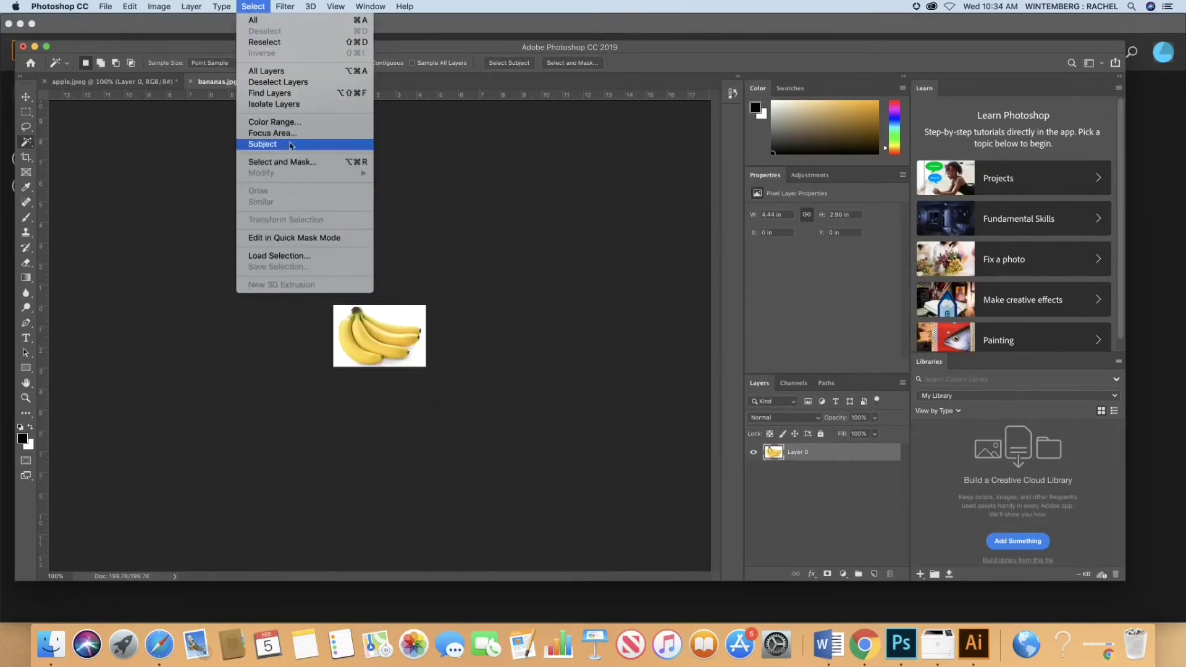
pyautogui.click(288, 143)
pyautogui.click(253, 7)
pyautogui.click(262, 53)
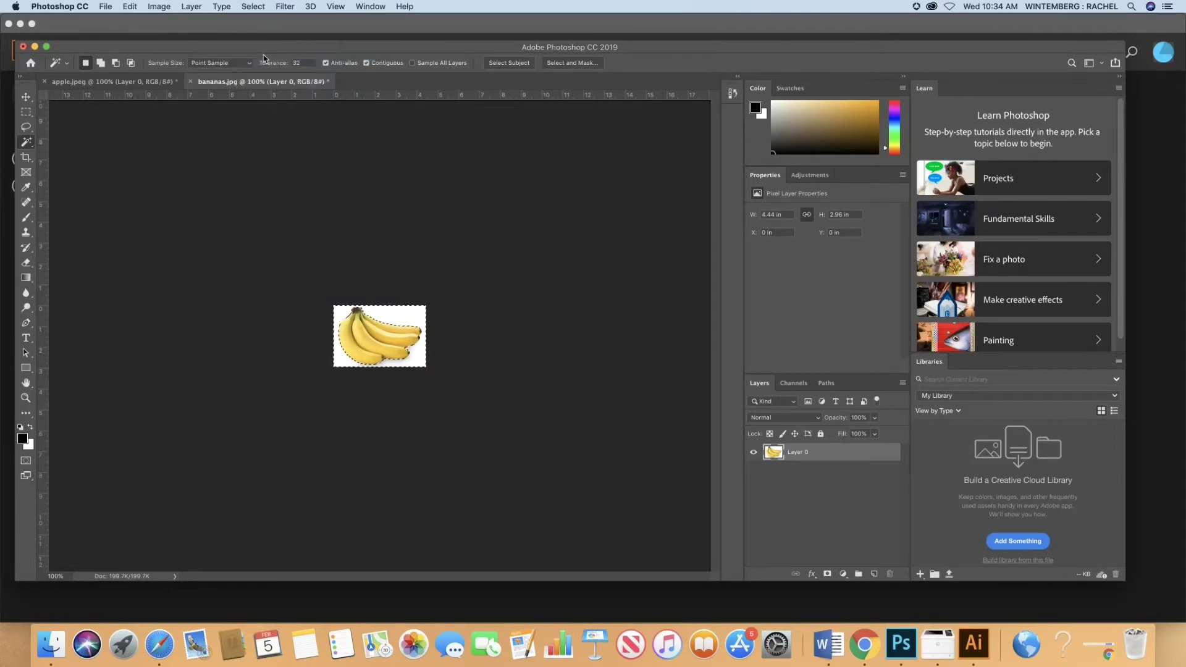
pyautogui.press('Delete')
# Set the bananas image's resolution to 300 pixels/inch
pyautogui.click(159, 7)
pyautogui.click(179, 98)
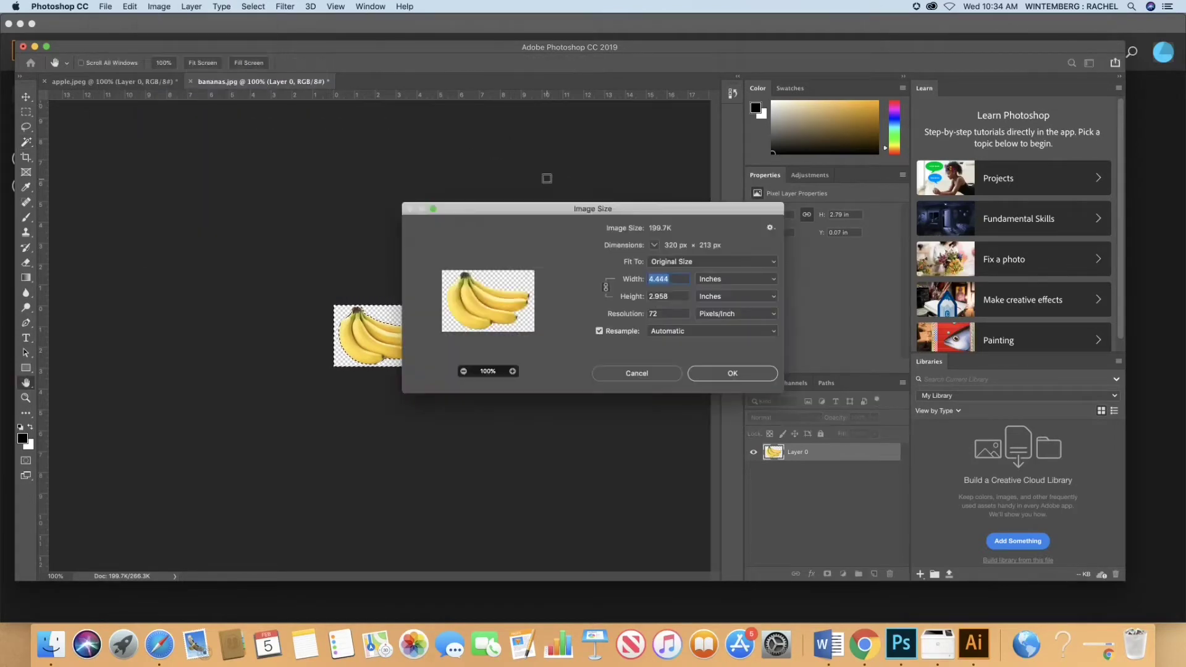
pyautogui.moveTo(659, 314); pyautogui.dragTo(635, 315)
pyautogui.write('300')
pyautogui.click(729, 374)
# Save the bananas cutout to the Desktop as bananas.png in PNG format
pyautogui.click(105, 6)
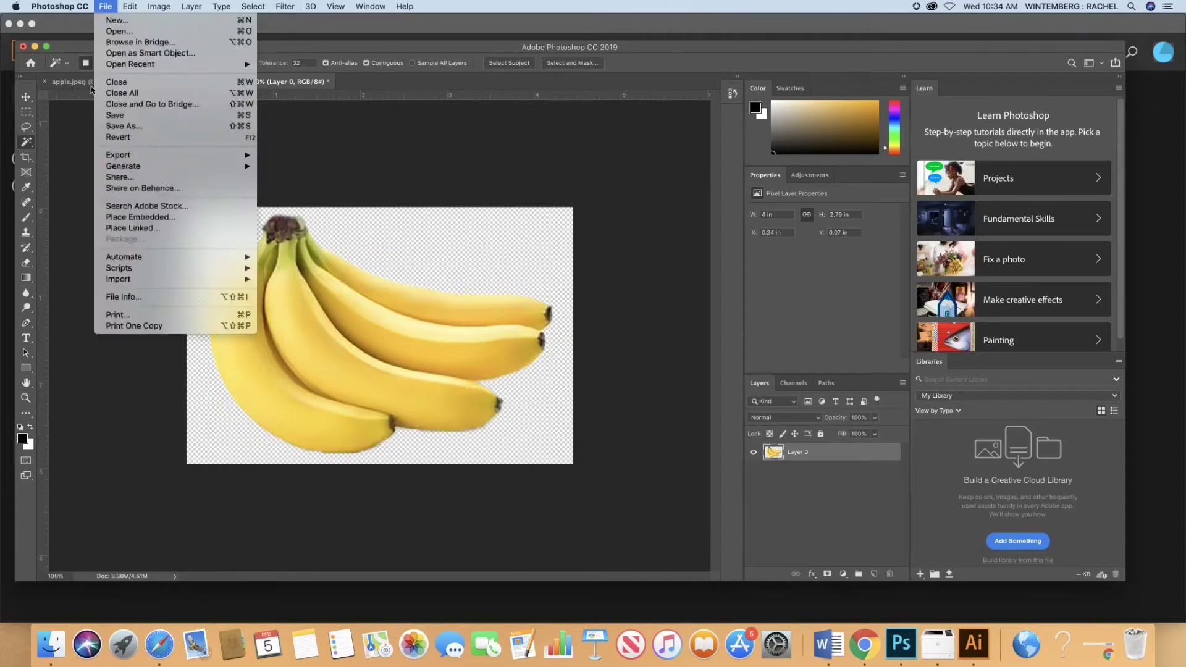
pyautogui.click(117, 127)
pyautogui.click(534, 197)
pyautogui.click(538, 354)
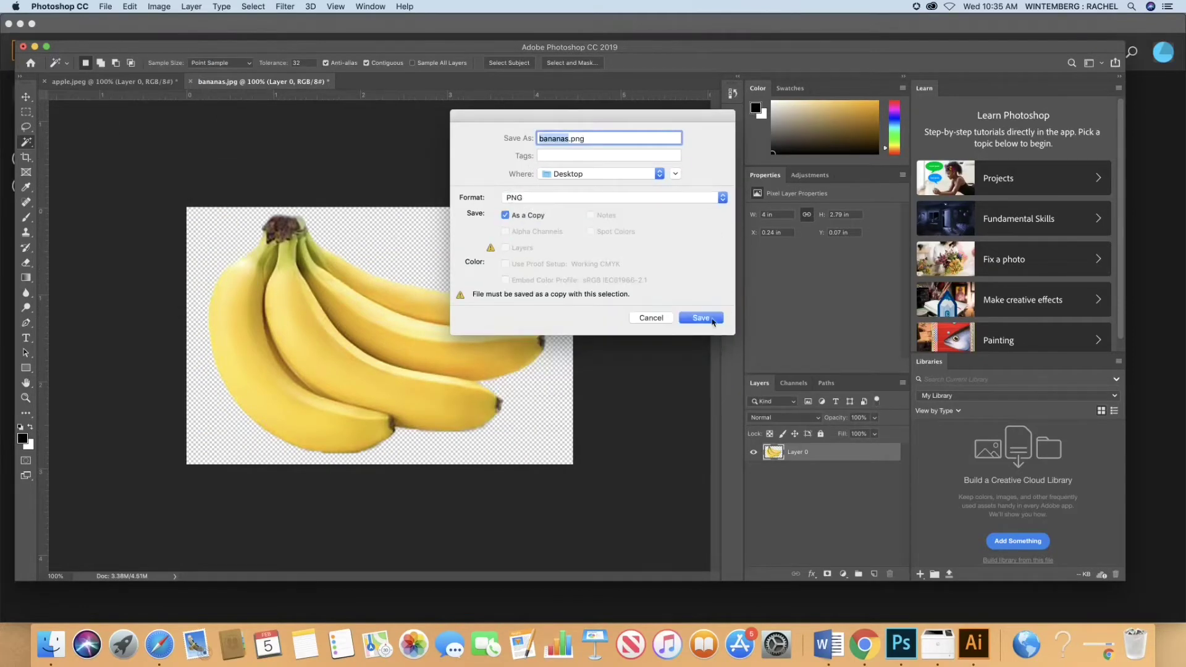
pyautogui.click(704, 316)
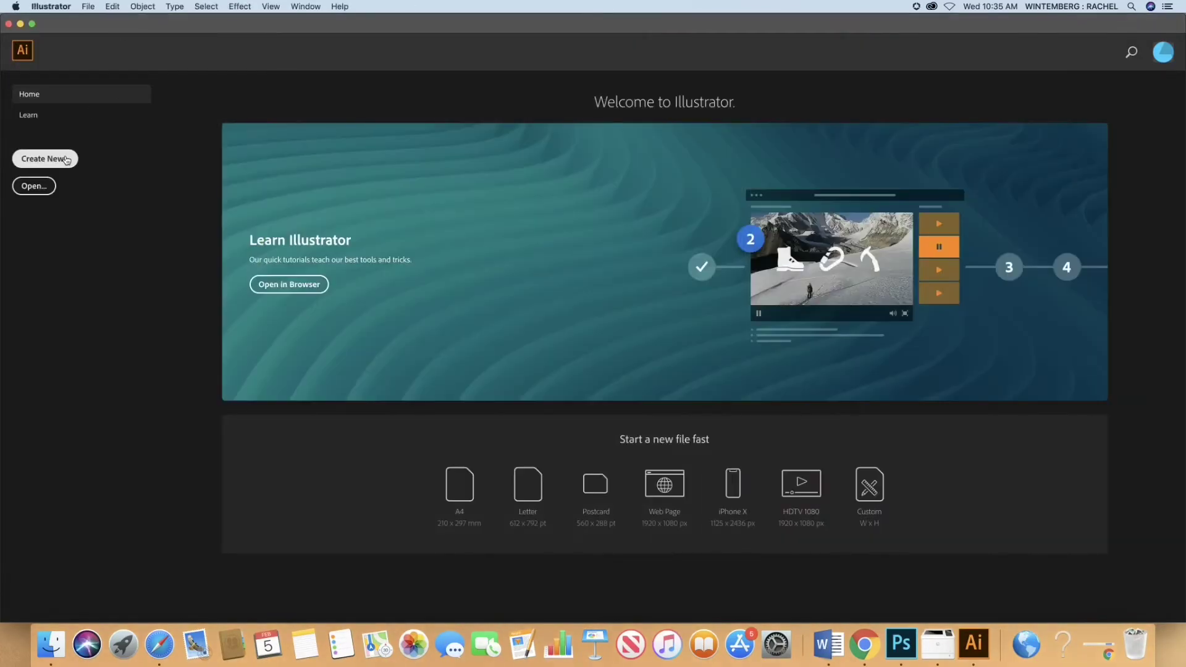
# In Illustrator, create a new portrait print document from the Letter preset, 612 x 792 pt
pyautogui.click(65, 159)
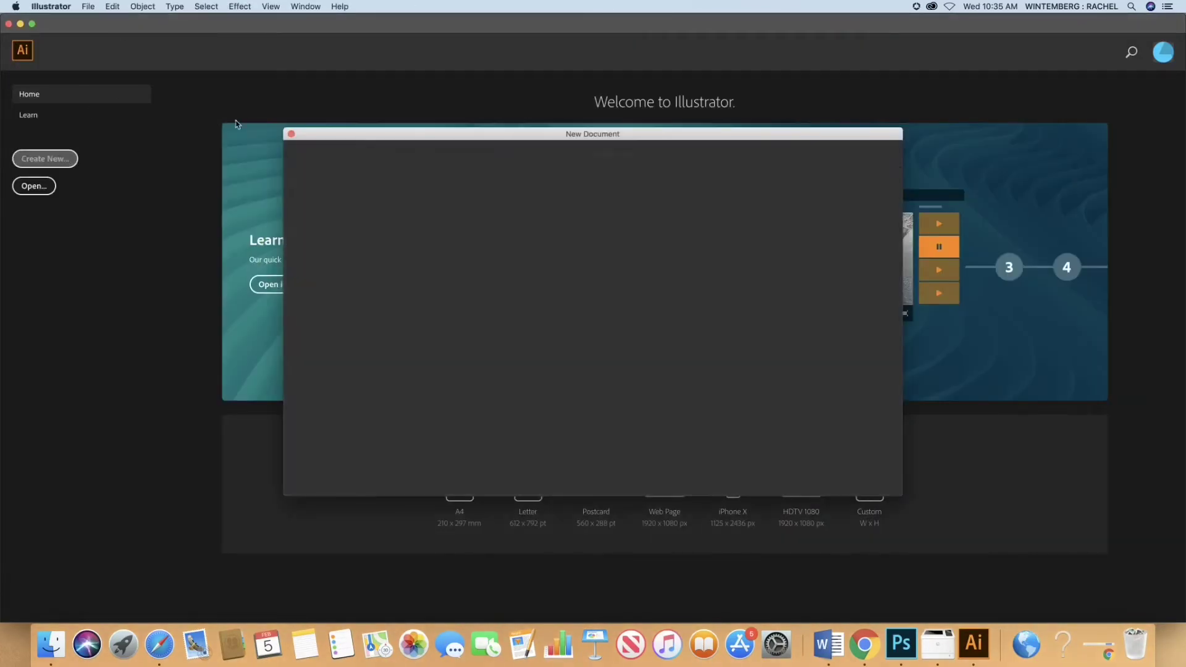
pyautogui.click(634, 159)
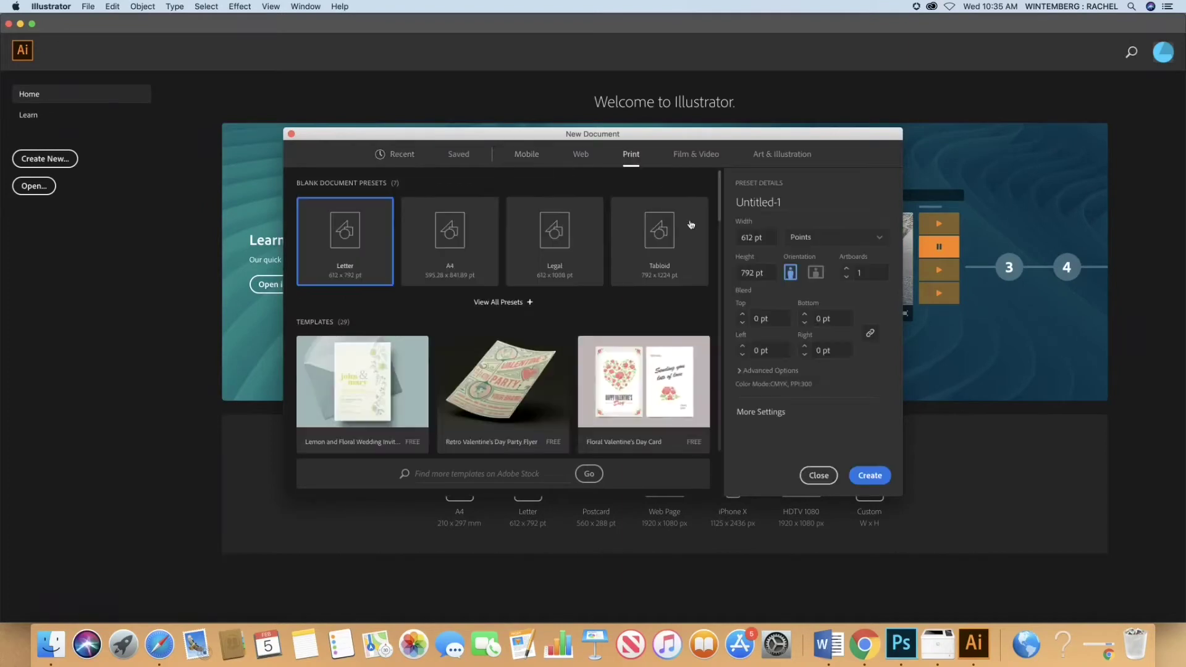
pyautogui.click(873, 478)
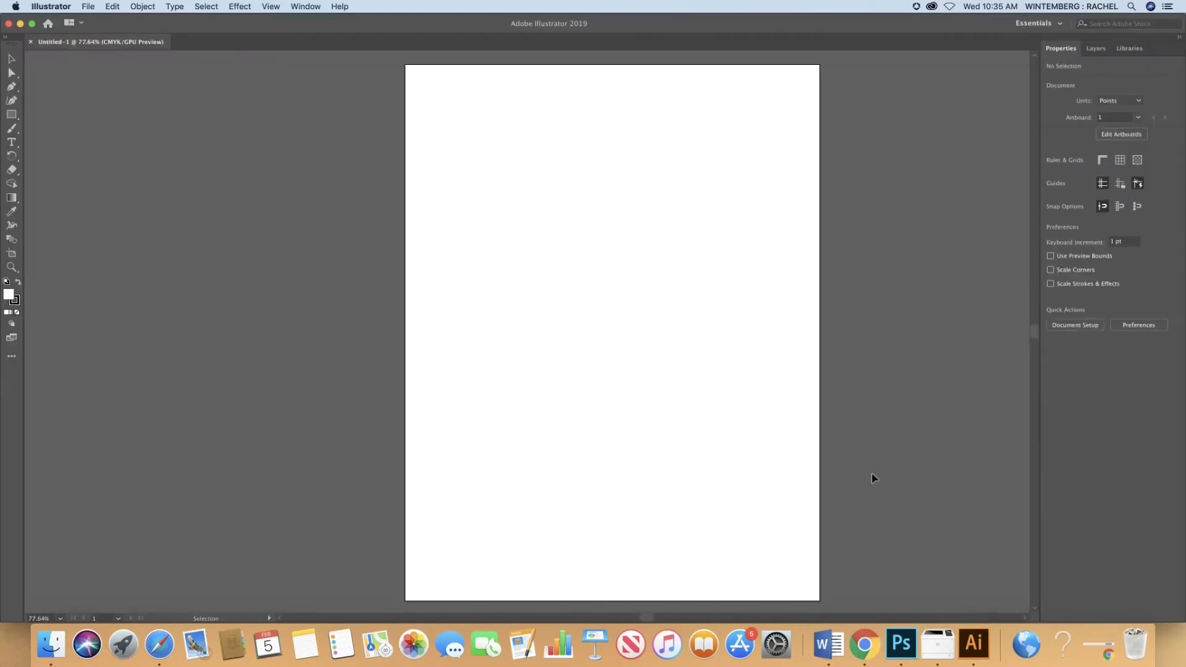
# Show the Image Trace and Color panels, place Color beside the artboard's upper part, and display the document's layers
pyautogui.click(446, 433)
pyautogui.click(301, 6)
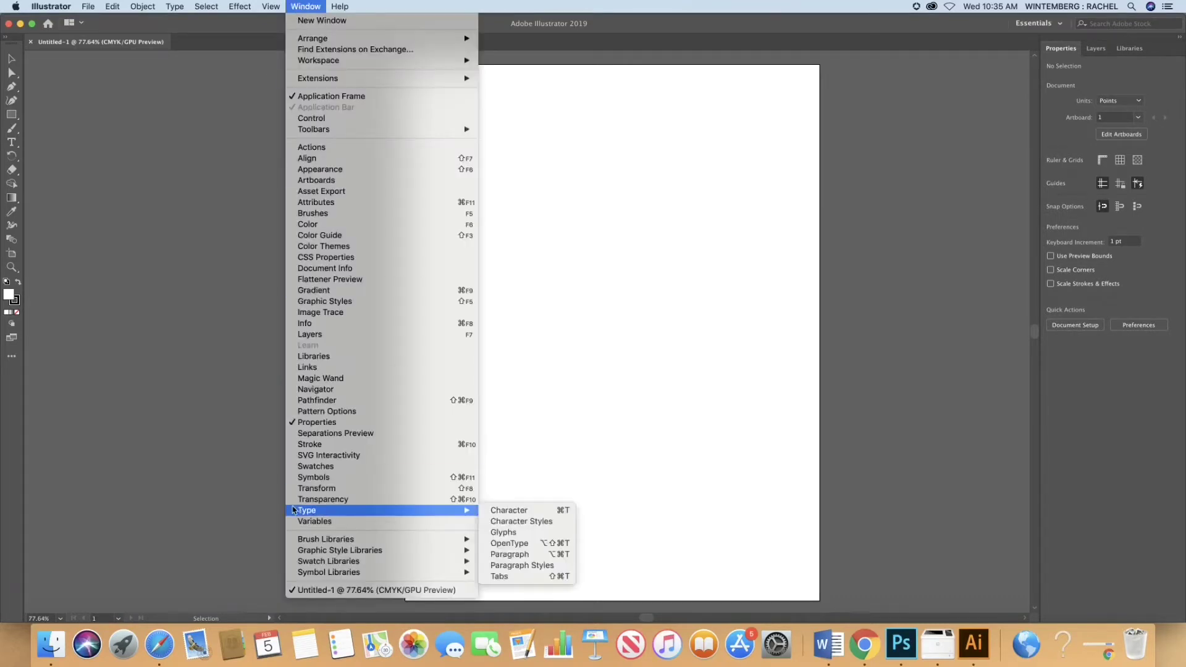
pyautogui.click(364, 313)
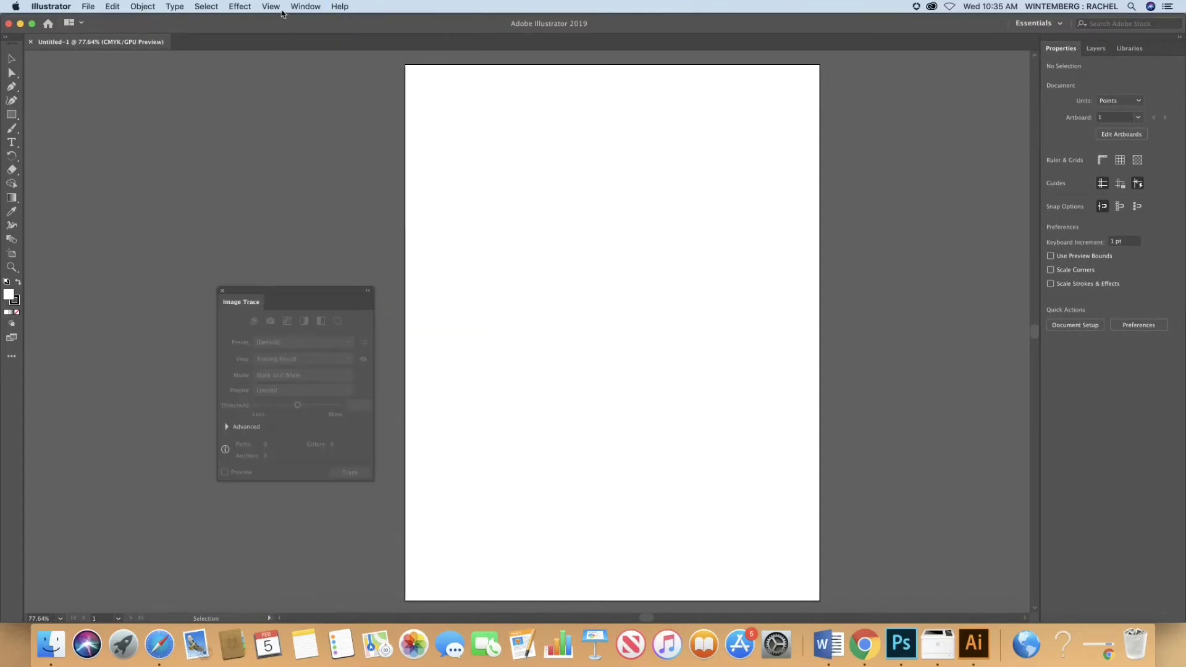
pyautogui.click(305, 7)
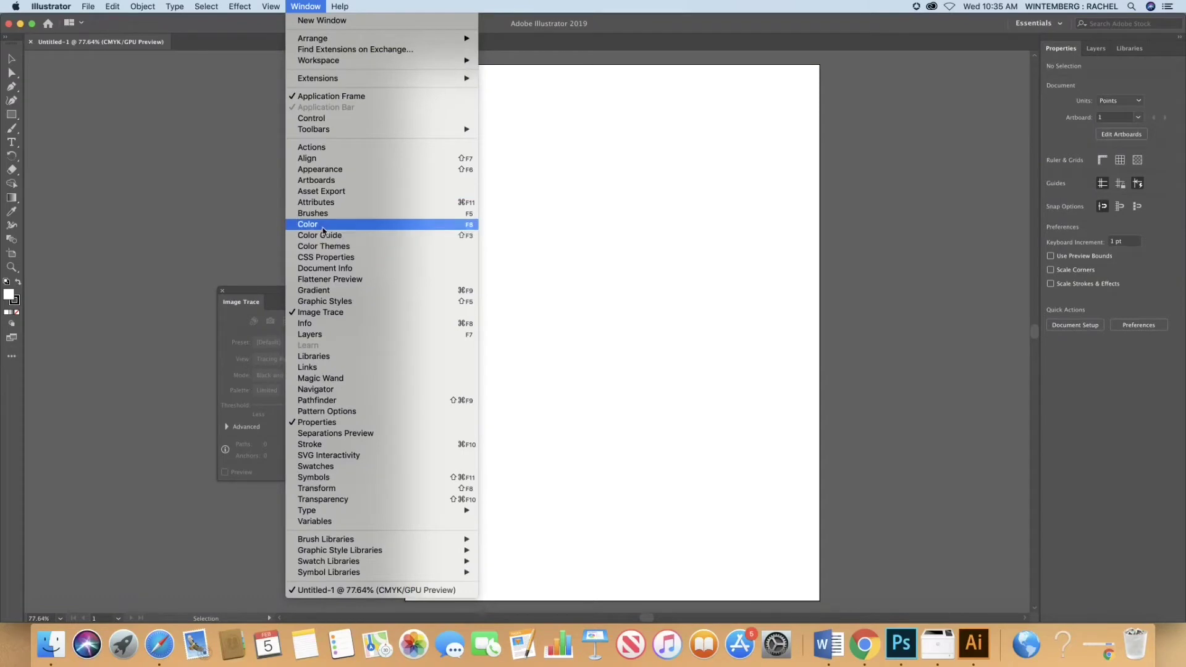
pyautogui.click(322, 226)
pyautogui.moveTo(626, 59); pyautogui.dragTo(242, 102)
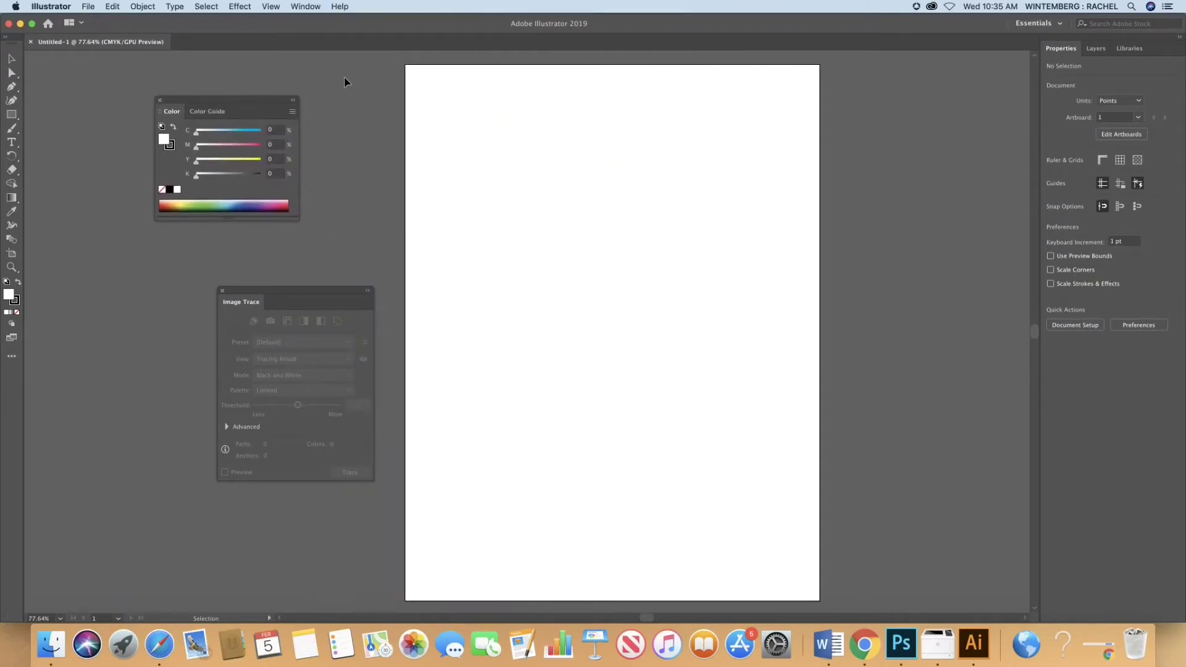
pyautogui.click(1096, 48)
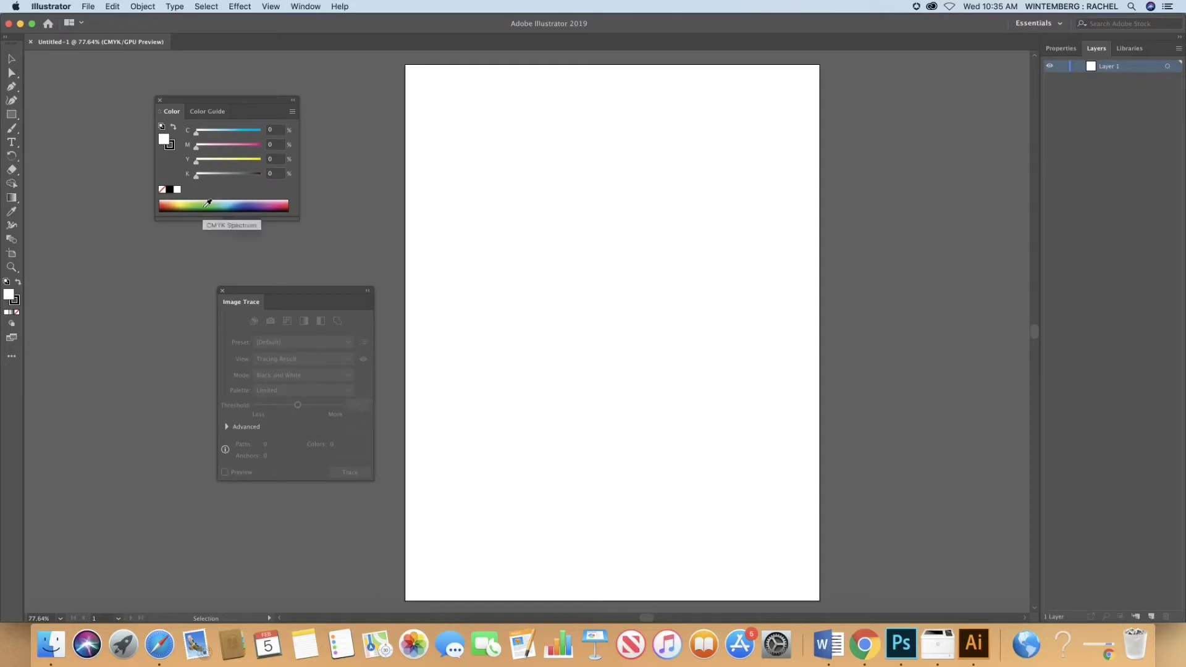
# Load bananas.jpg from the Desktop as a linked image ready for placing
pyautogui.click(87, 7)
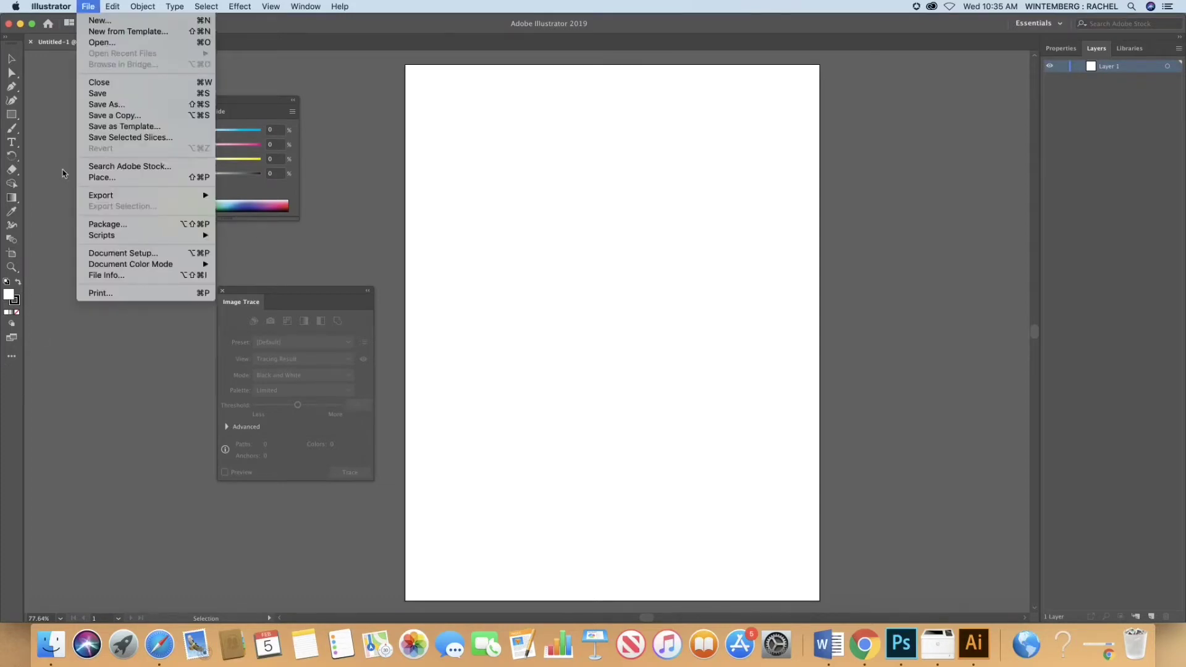
pyautogui.click(102, 177)
pyautogui.click(411, 177)
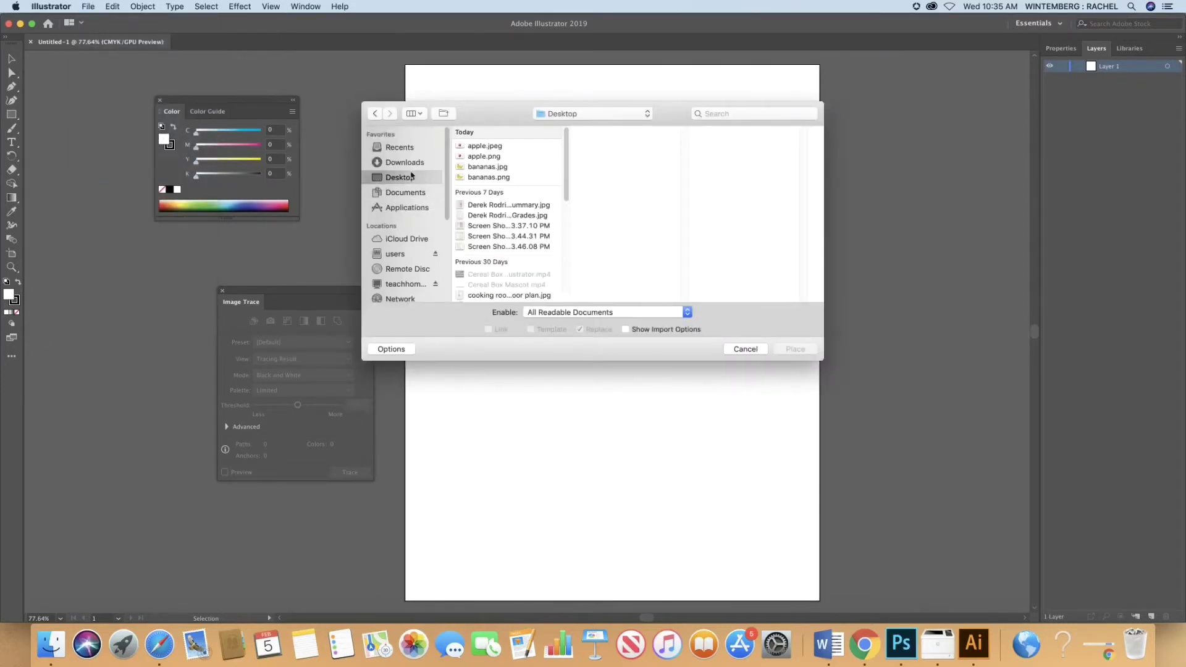
pyautogui.click(476, 168)
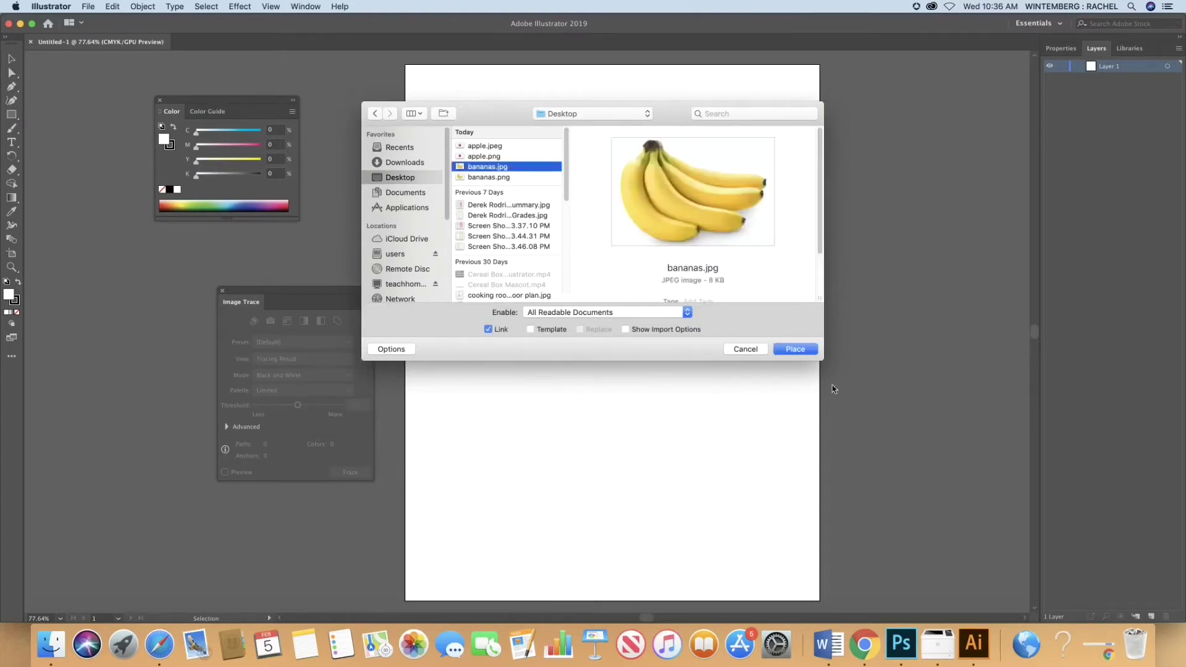
pyautogui.click(795, 350)
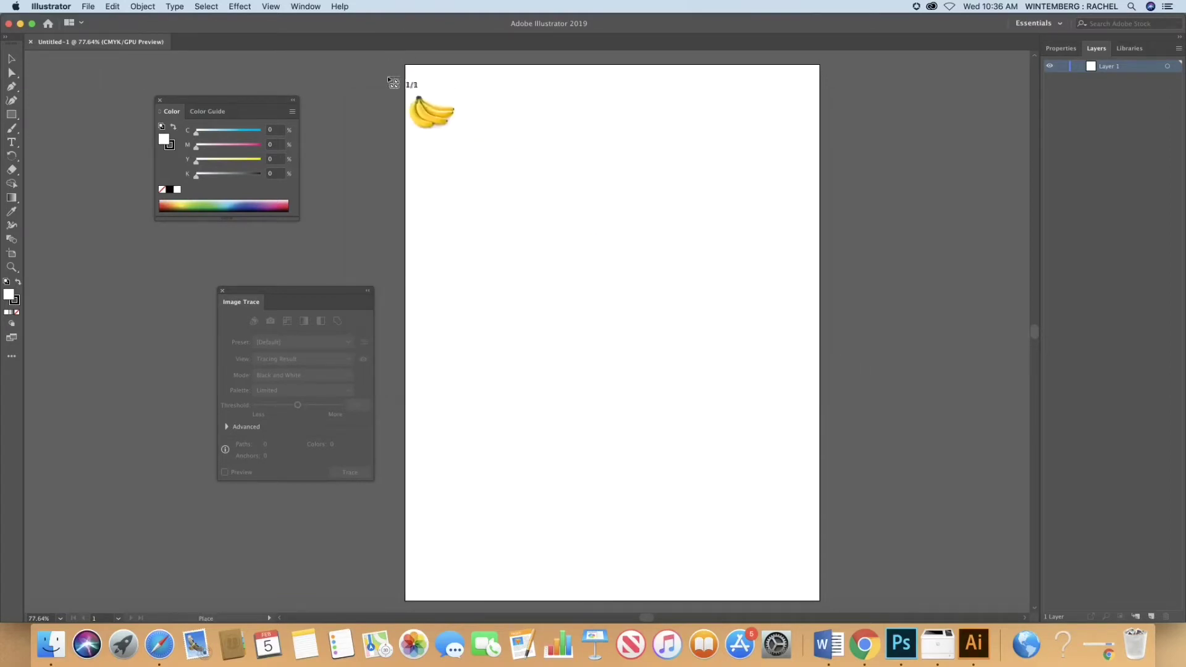
# Load bananas.png from the Desktop as well, and place the first loaded bananas image at the artboard's upper-left corner
pyautogui.click(88, 6)
pyautogui.click(99, 178)
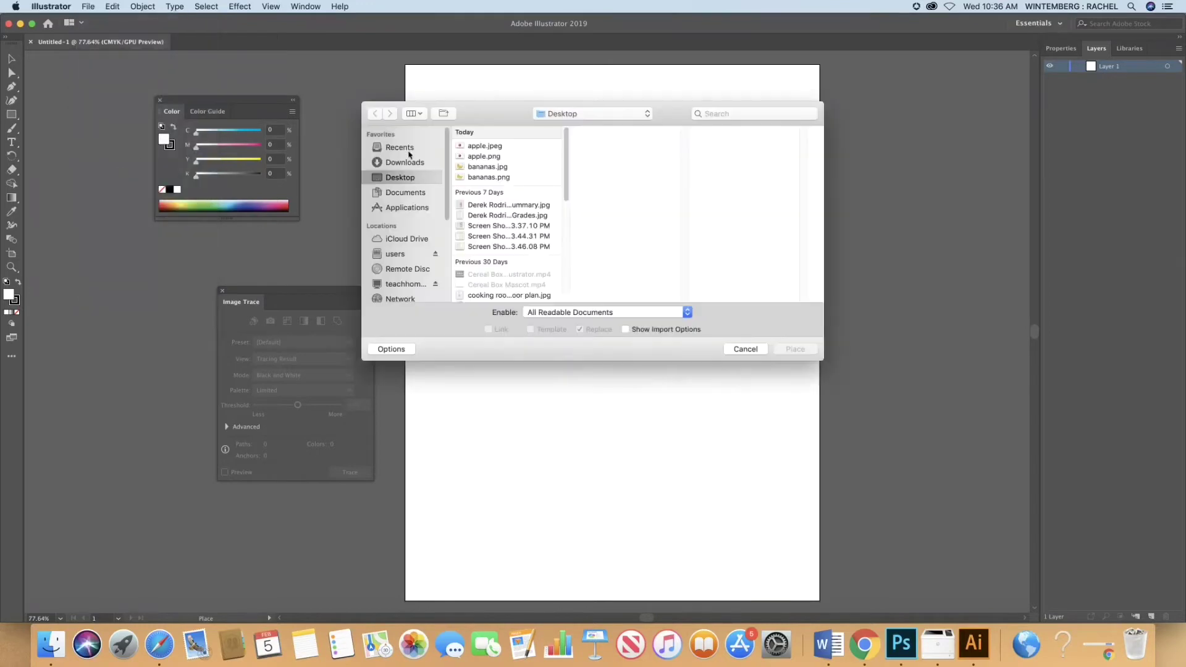
pyautogui.click(501, 177)
pyautogui.click(795, 349)
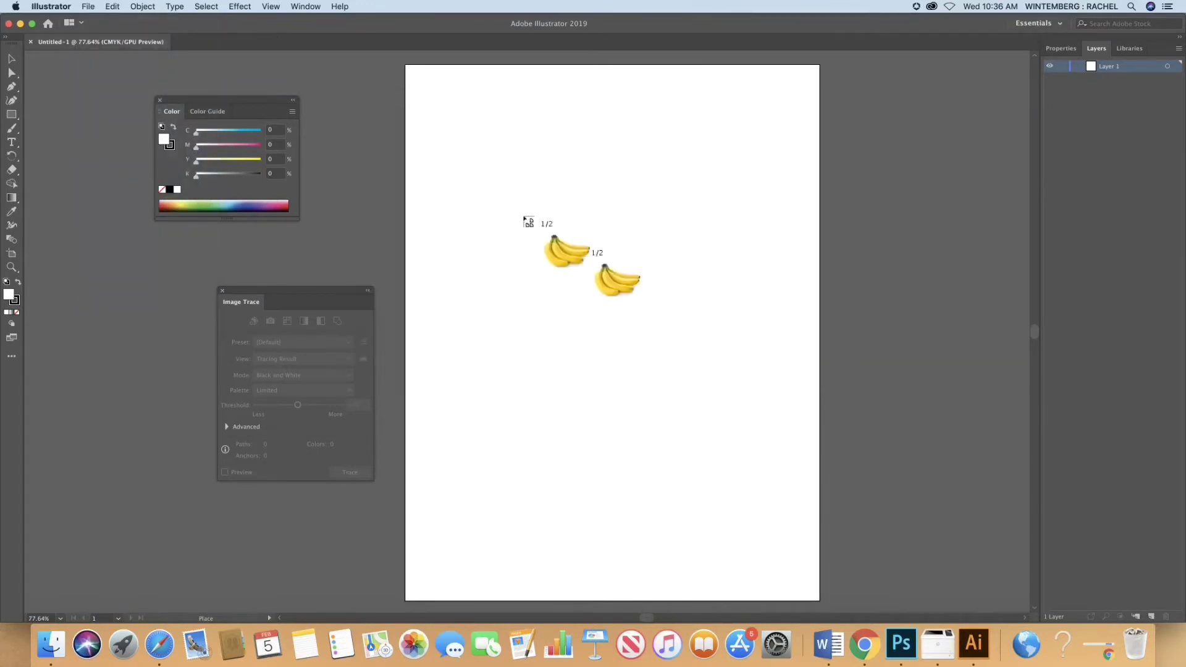
pyautogui.click(406, 76)
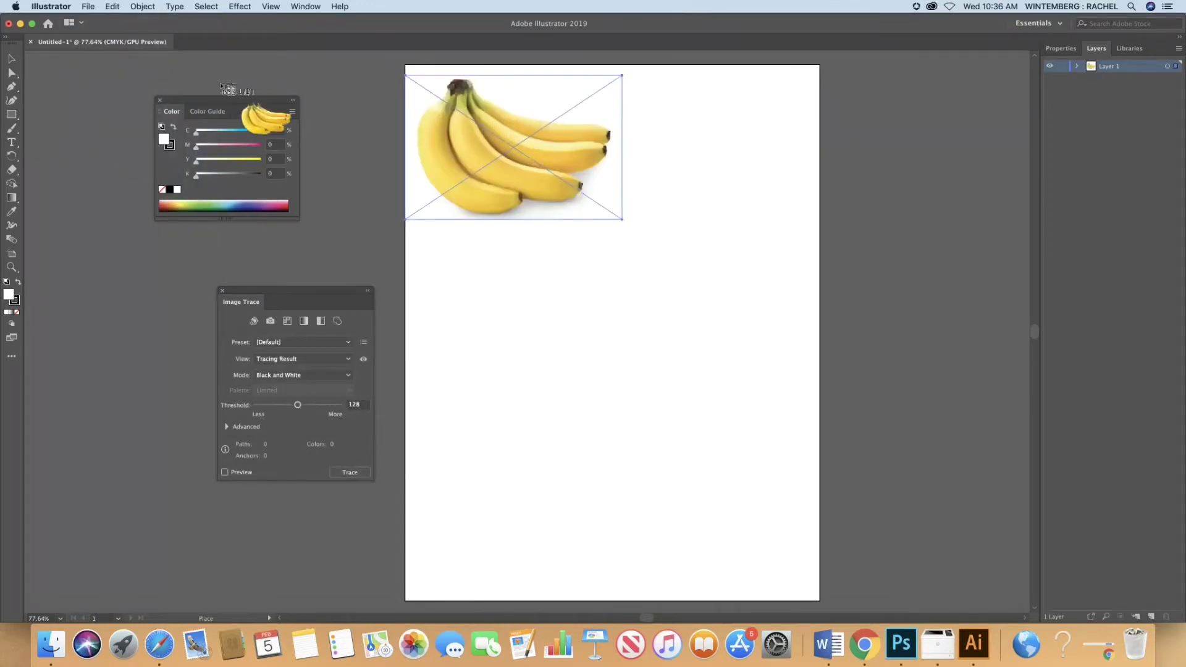
# Move the bananas image to the middle of the artboard's upper half, scale it down slightly and deselect it
pyautogui.click(12, 62)
pyautogui.moveTo(487, 132); pyautogui.dragTo(596, 251)
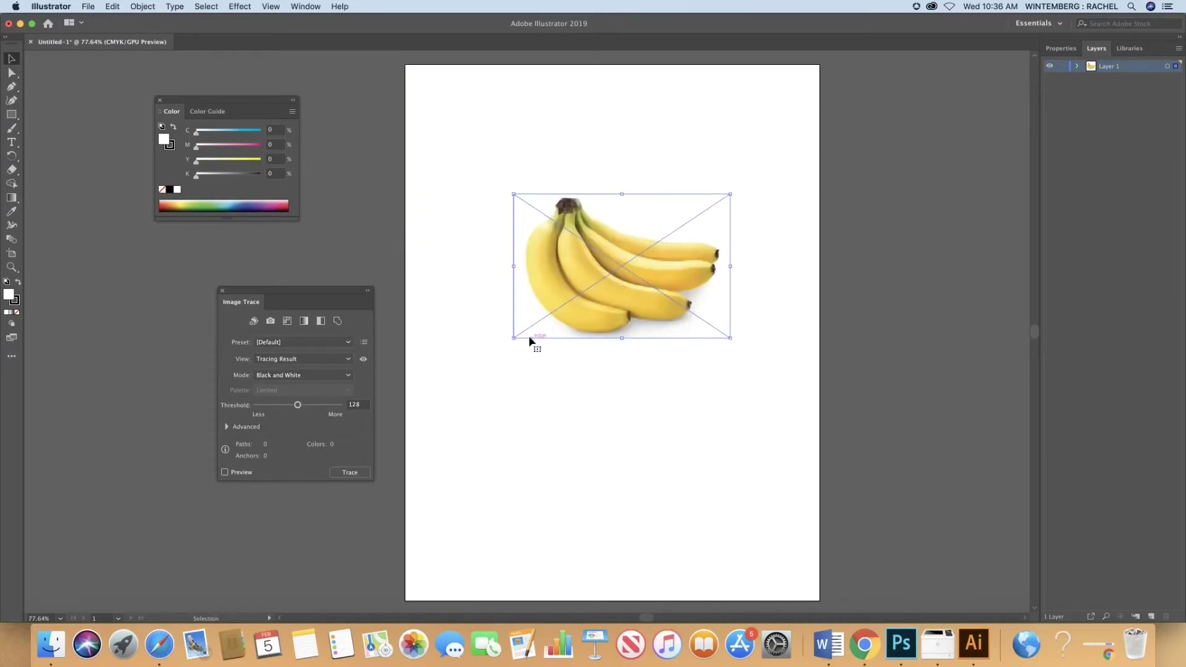
pyautogui.moveTo(511, 339); pyautogui.dragTo(528, 327)
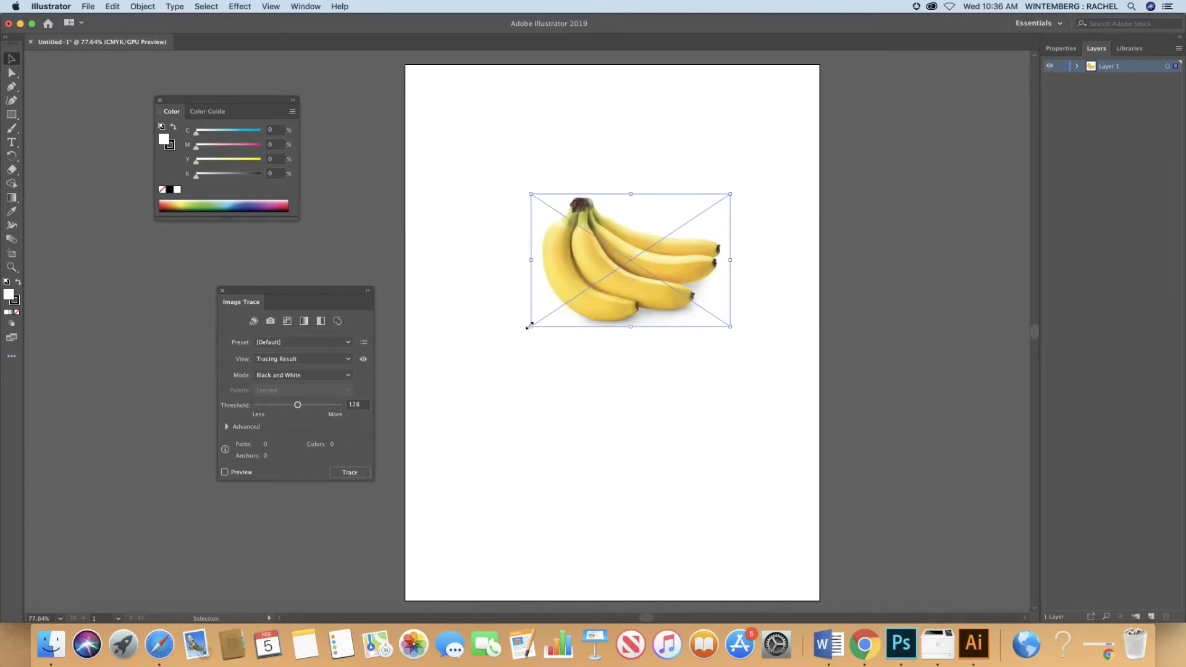
pyautogui.click(322, 93)
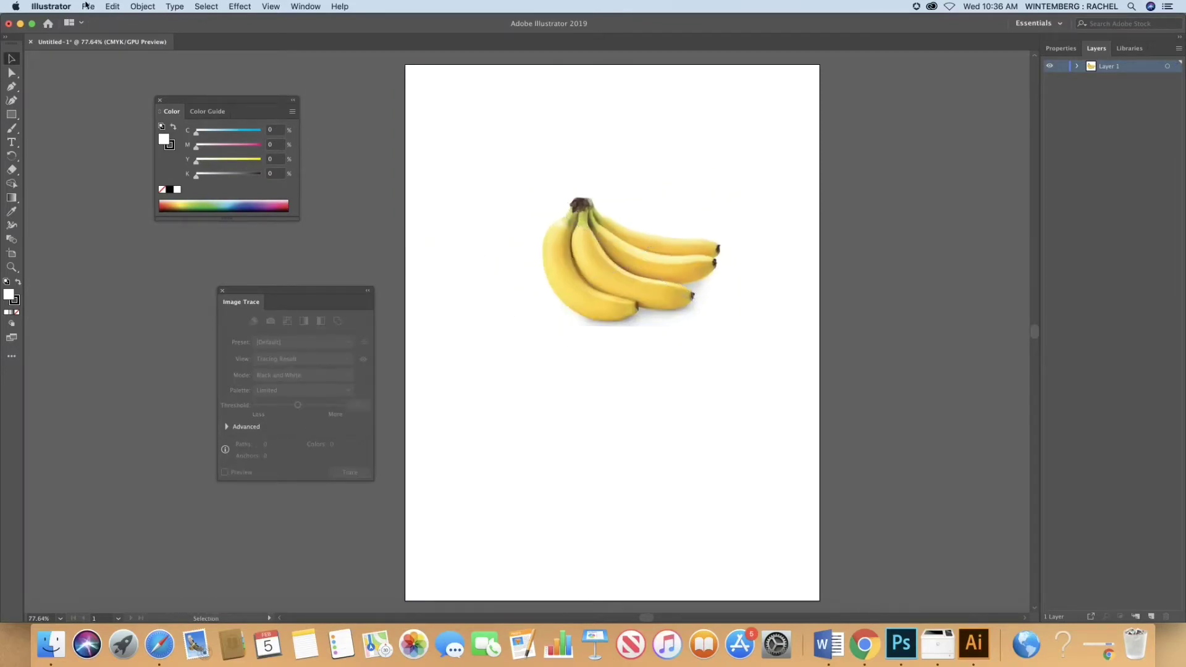
# Trace the bananas image with the 6 Colors preset and preview on, then reduce the tracing to 5 colors
pyautogui.press('super+a')
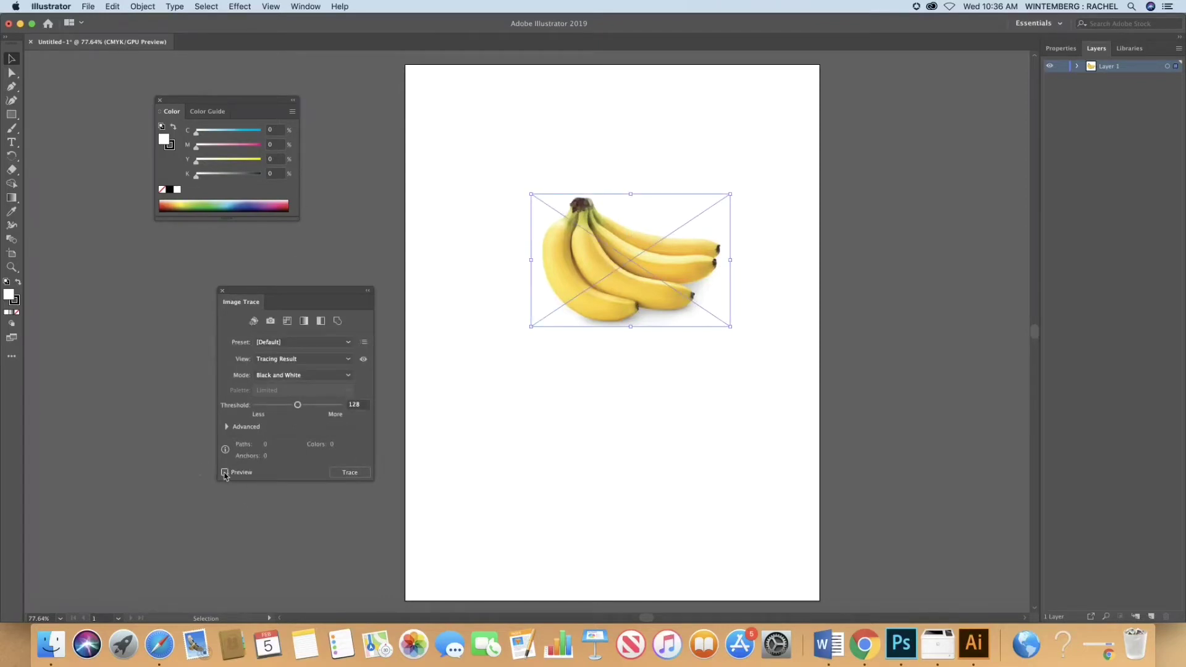
pyautogui.click(225, 473)
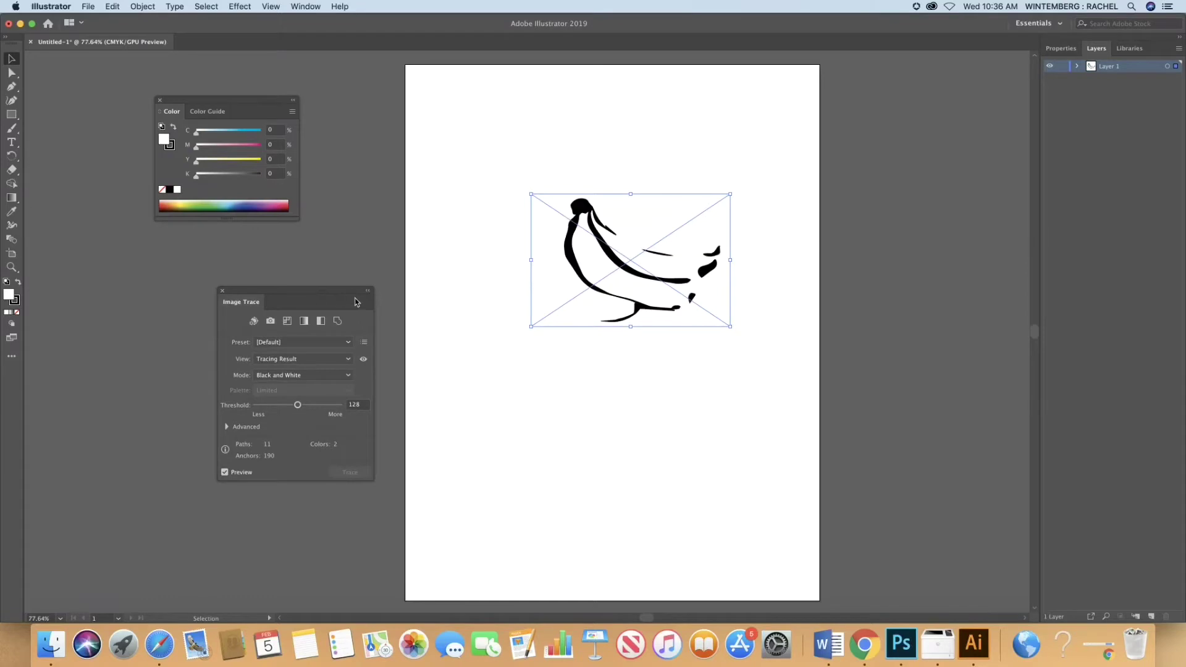
pyautogui.click(348, 342)
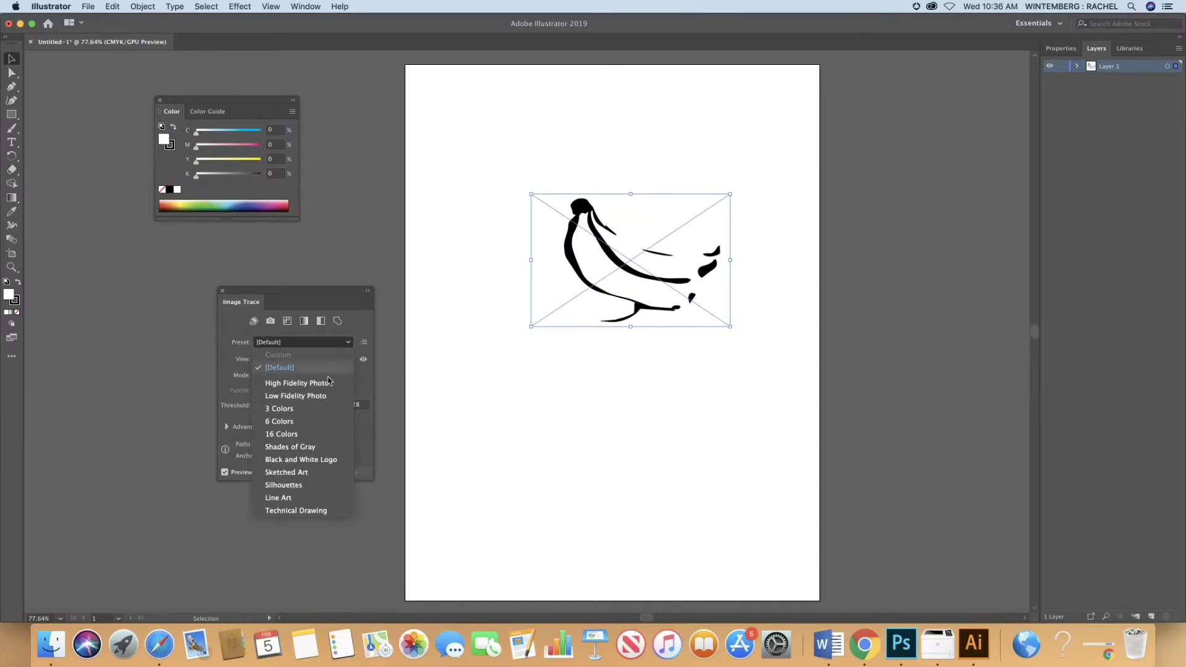
pyautogui.click(279, 421)
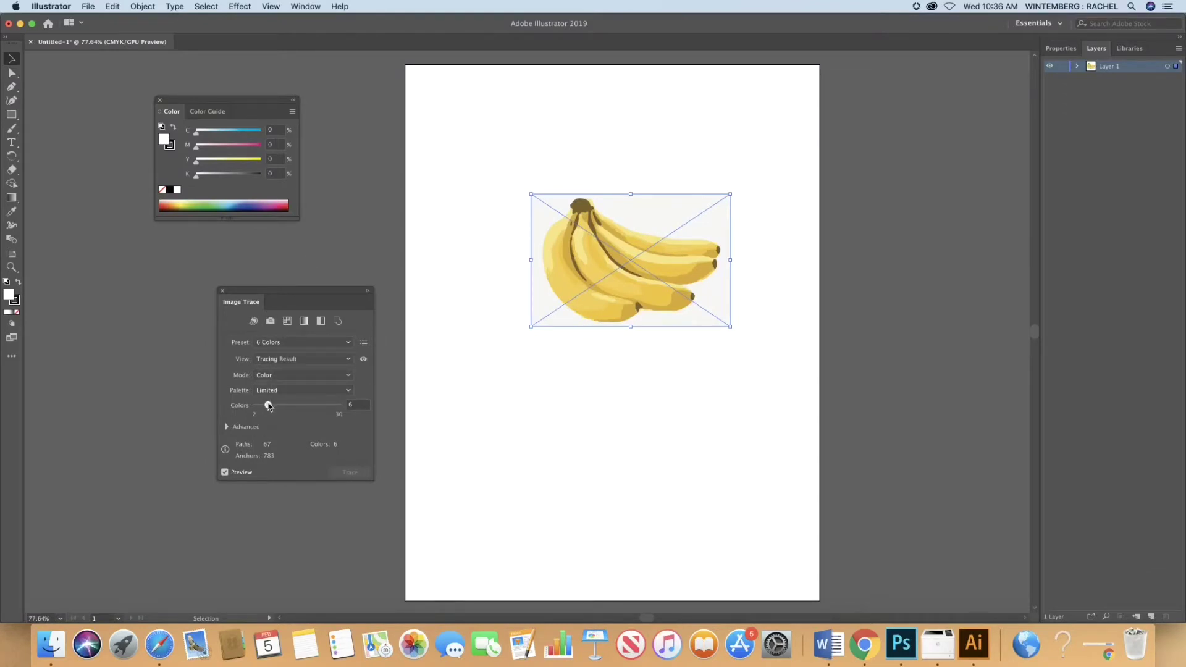
pyautogui.moveTo(266, 406); pyautogui.dragTo(271, 404)
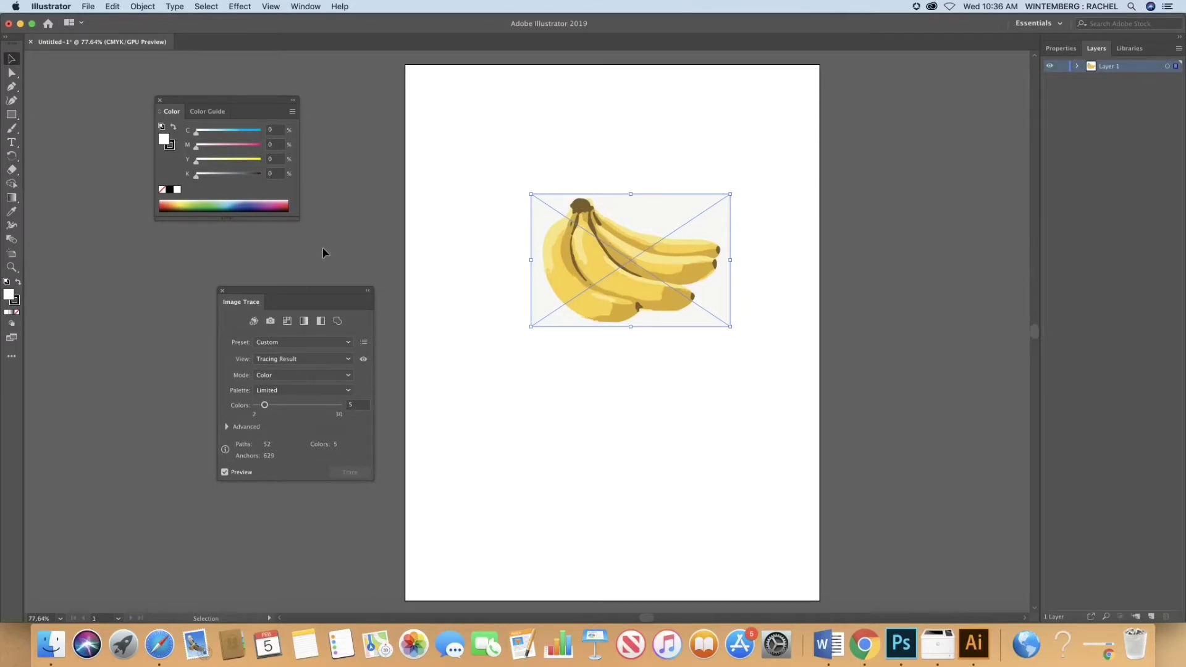
# Expand the bananas' image tracing into editable vector paths
pyautogui.click(12, 74)
pyautogui.click(133, 8)
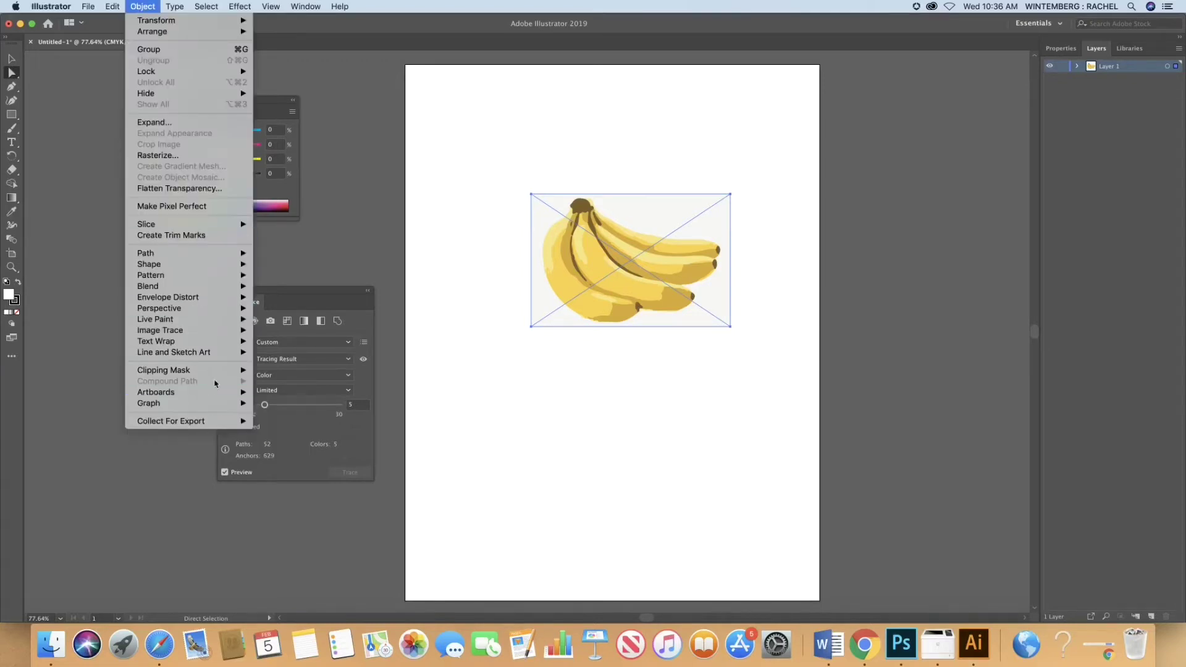
pyautogui.moveTo(222, 331)
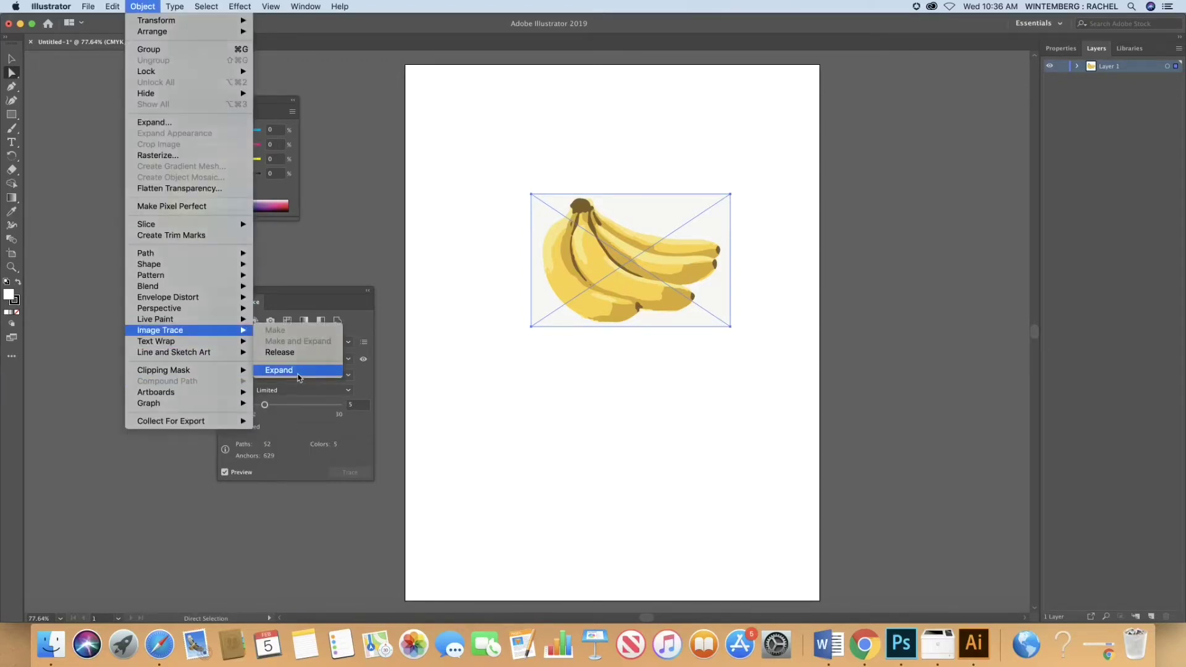
pyautogui.click(298, 371)
# Delete only the off-white background shape around the traced bananas
pyautogui.click(89, 302)
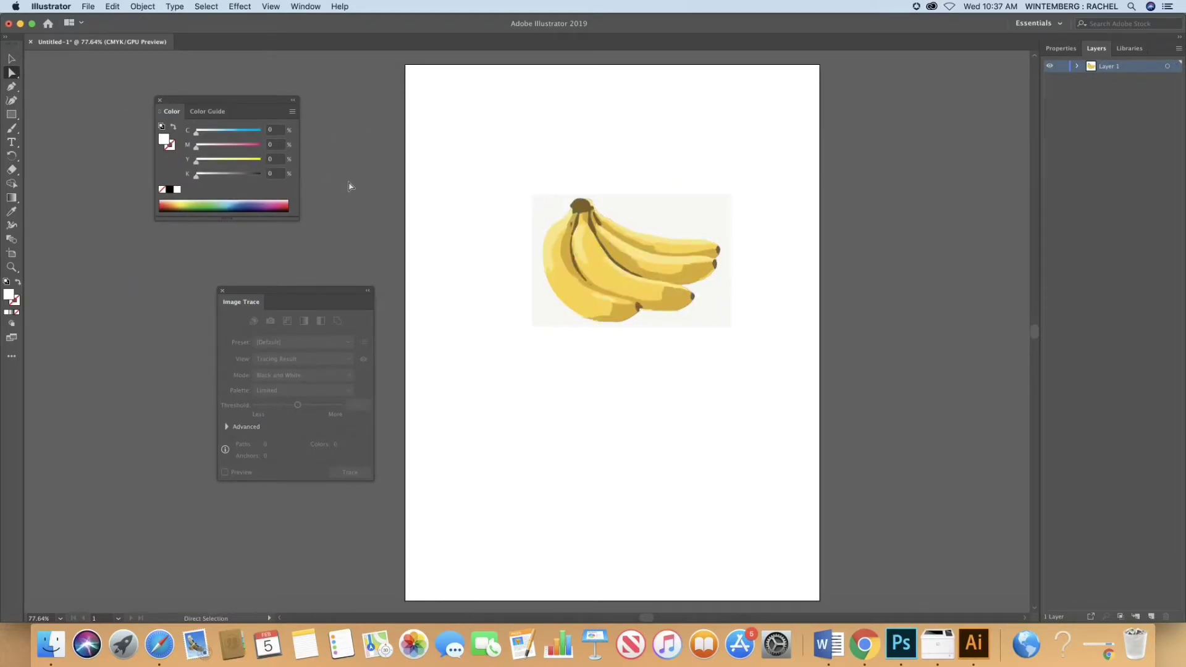
pyautogui.click(533, 202)
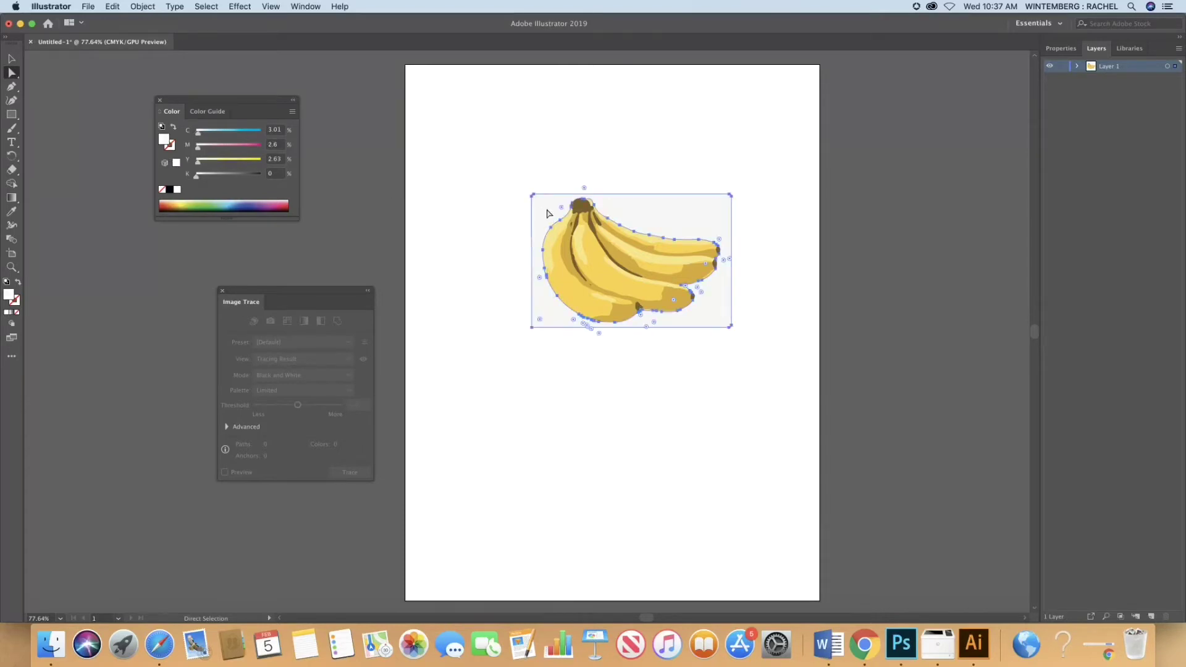
pyautogui.press('Delete')
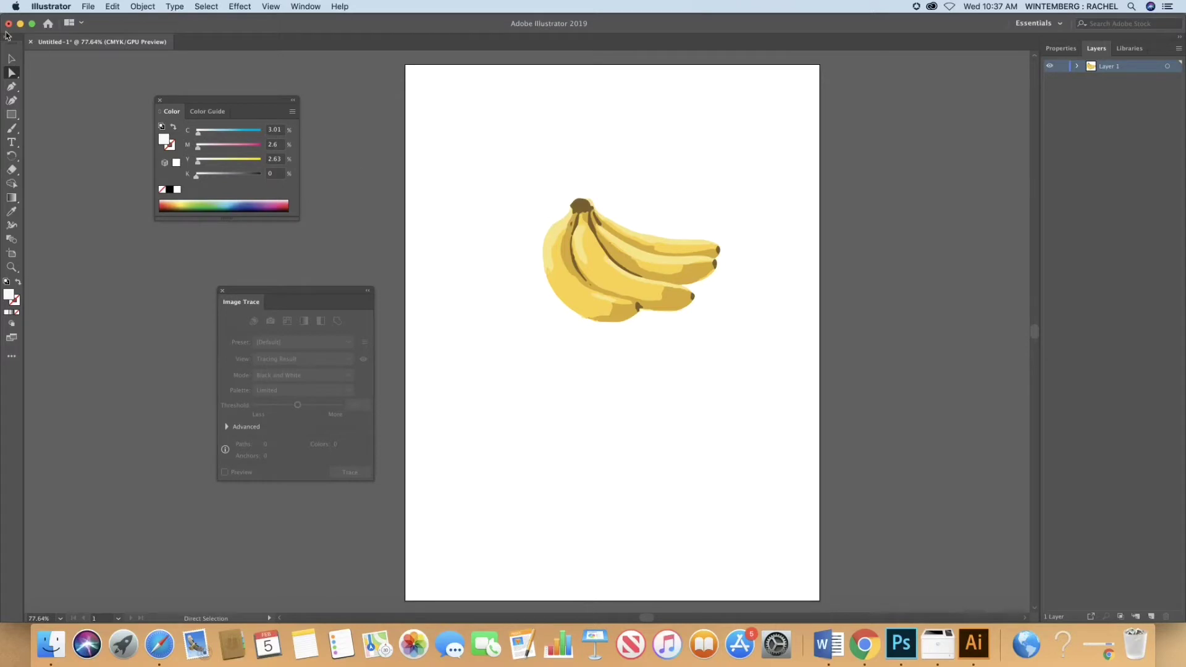
# Place apple.png from the Desktop as a linked image at the artboard's upper-left corner
pyautogui.click(88, 7)
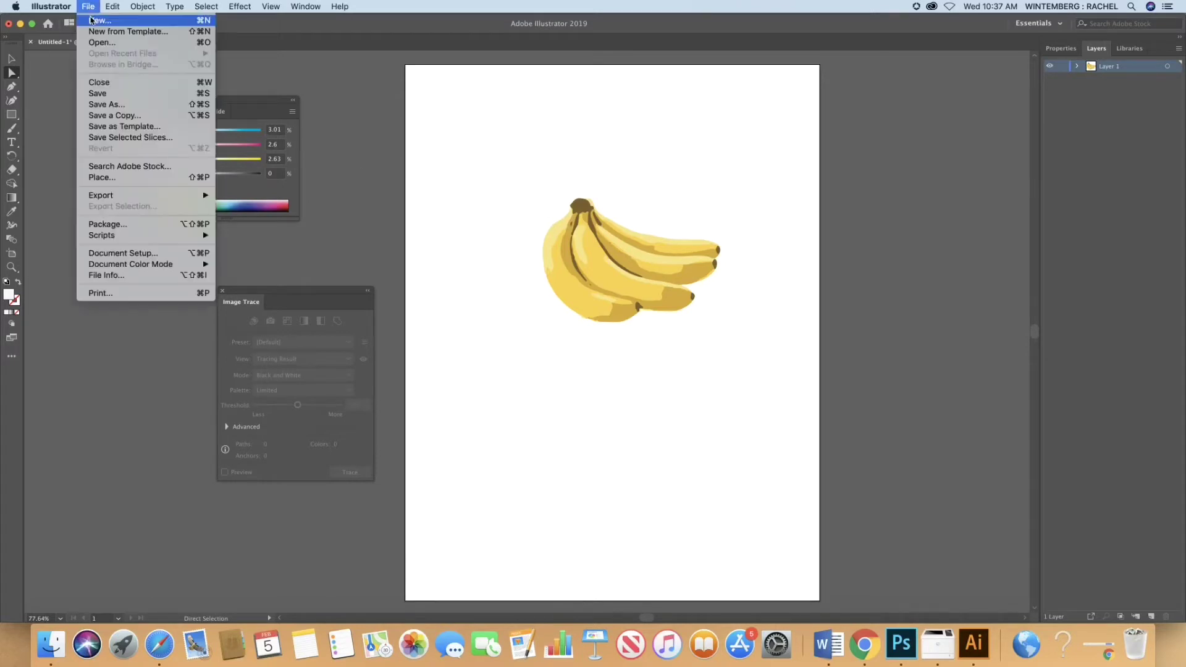
pyautogui.click(119, 178)
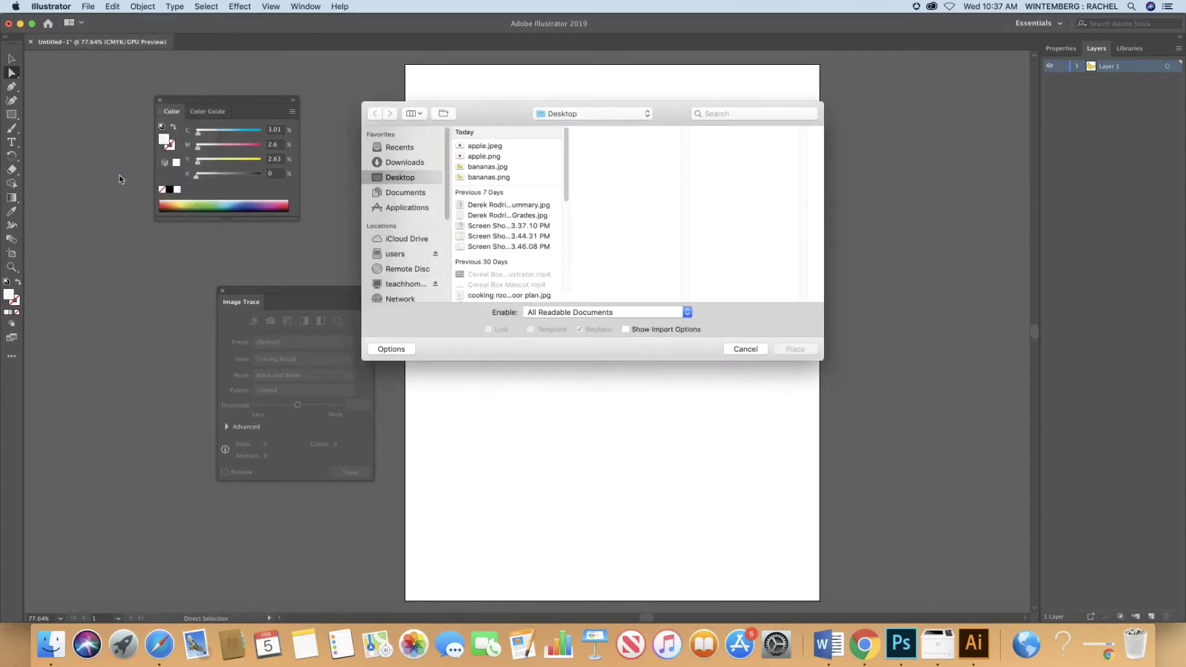
pyautogui.click(485, 147)
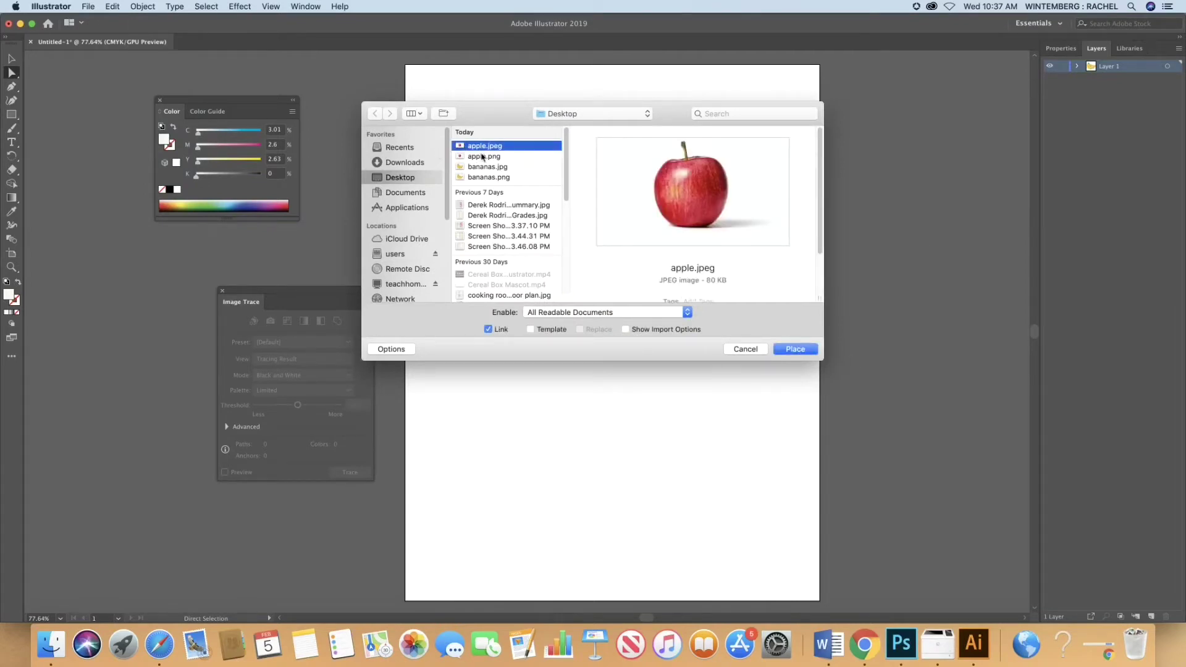
pyautogui.click(483, 157)
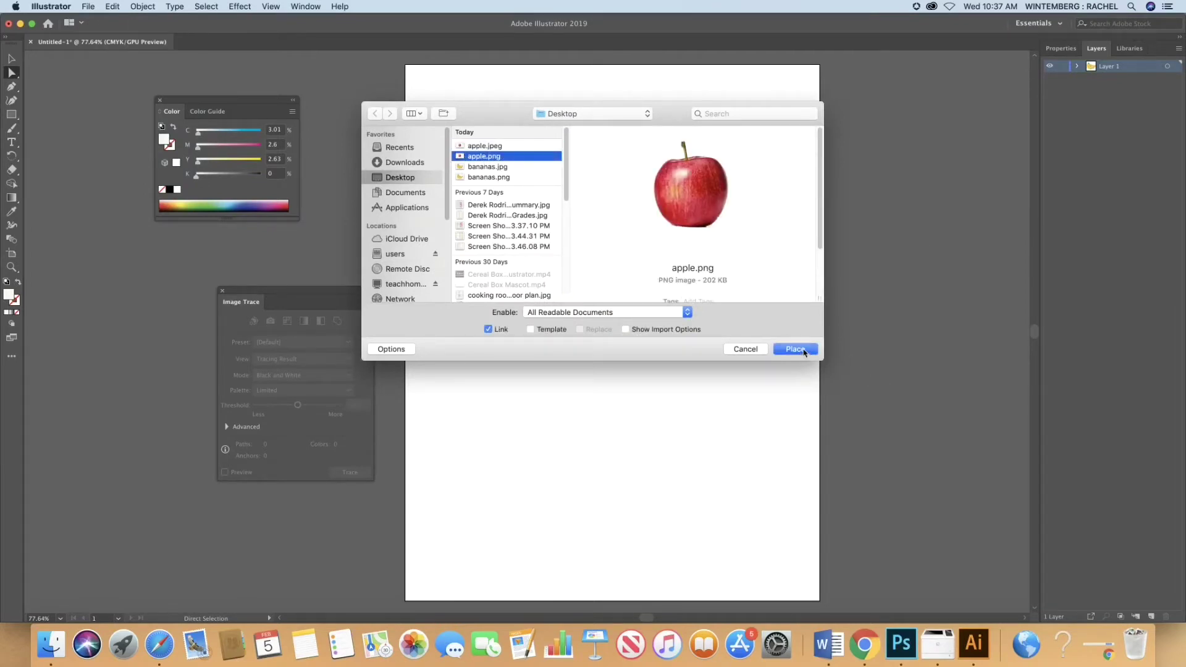
pyautogui.click(795, 350)
pyautogui.click(397, 69)
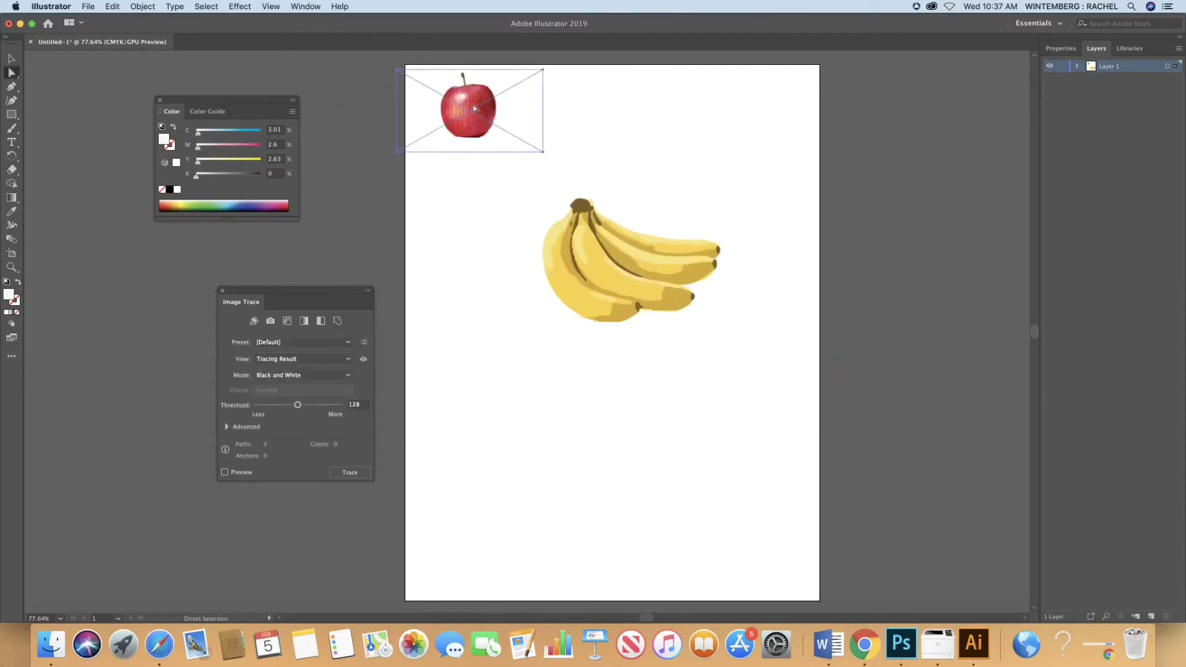
# Position the apple in front of the bananas' lower part and scale it up slightly
pyautogui.moveTo(474, 109); pyautogui.dragTo(638, 294)
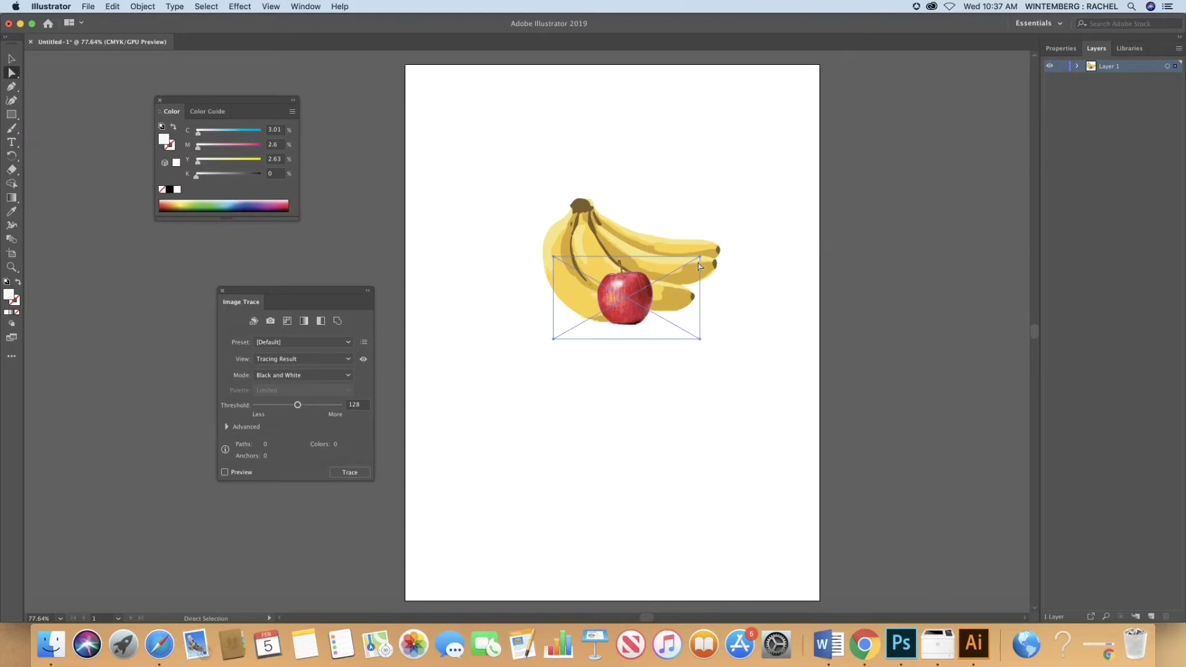
pyautogui.press('v')
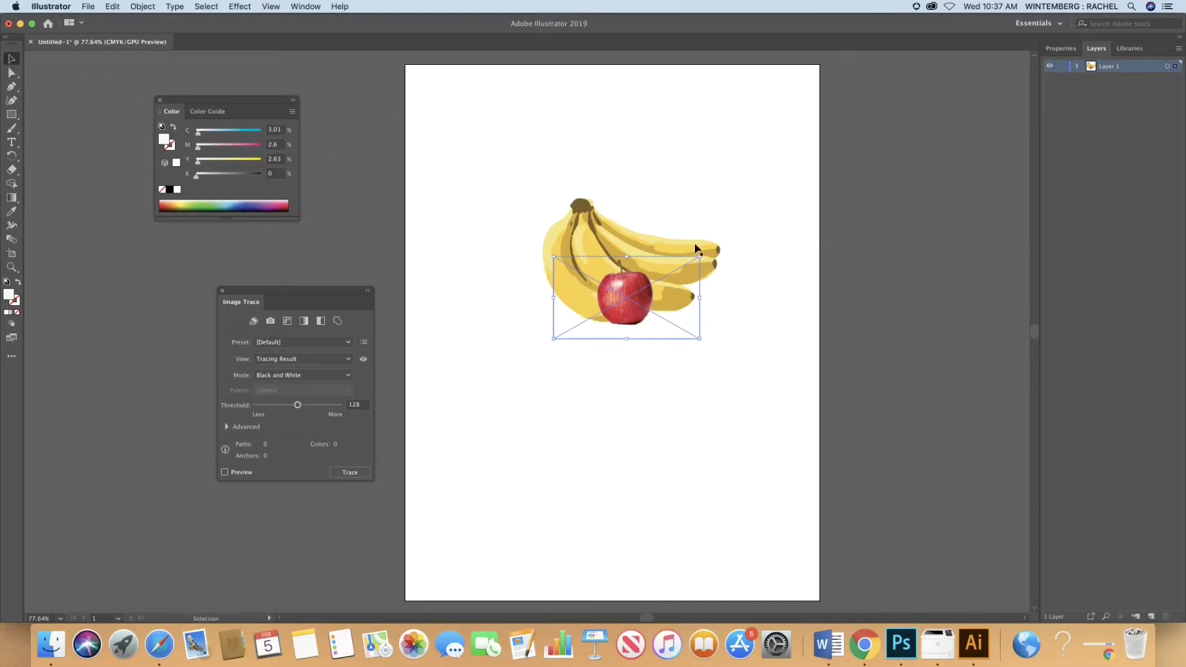
pyautogui.moveTo(701, 258); pyautogui.dragTo(714, 249)
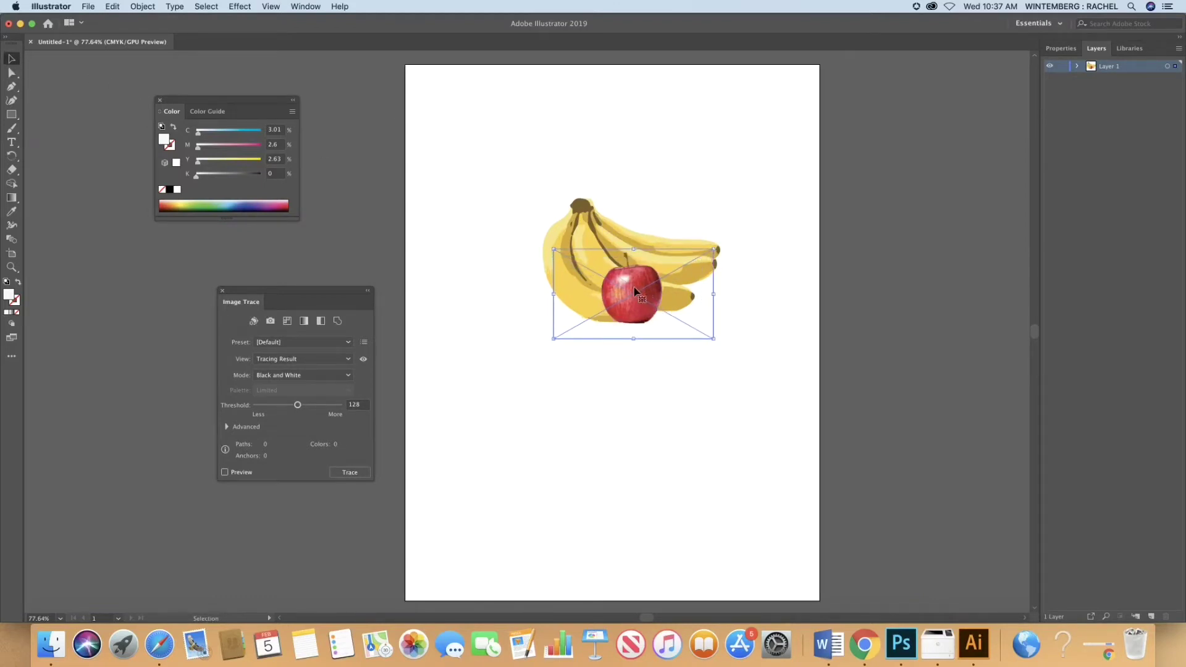
pyautogui.moveTo(625, 287); pyautogui.dragTo(613, 294)
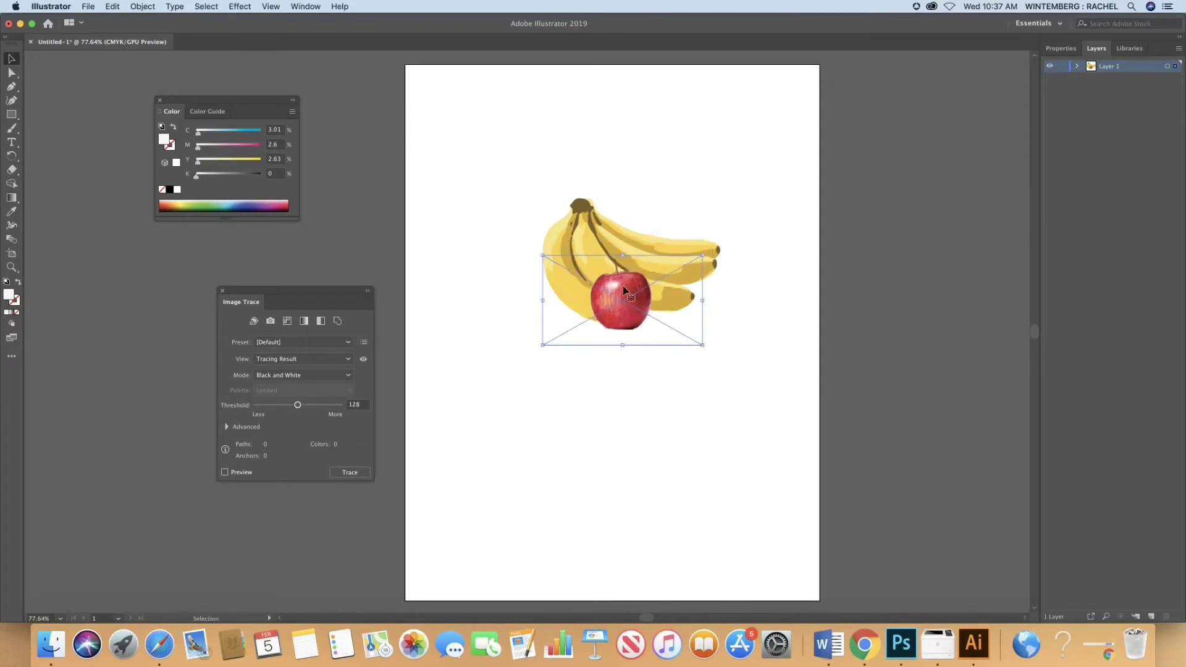
# Trace the apple image with the 6 Colors preset and preview on, then reduce the tracing to 5 colors
pyautogui.click(224, 473)
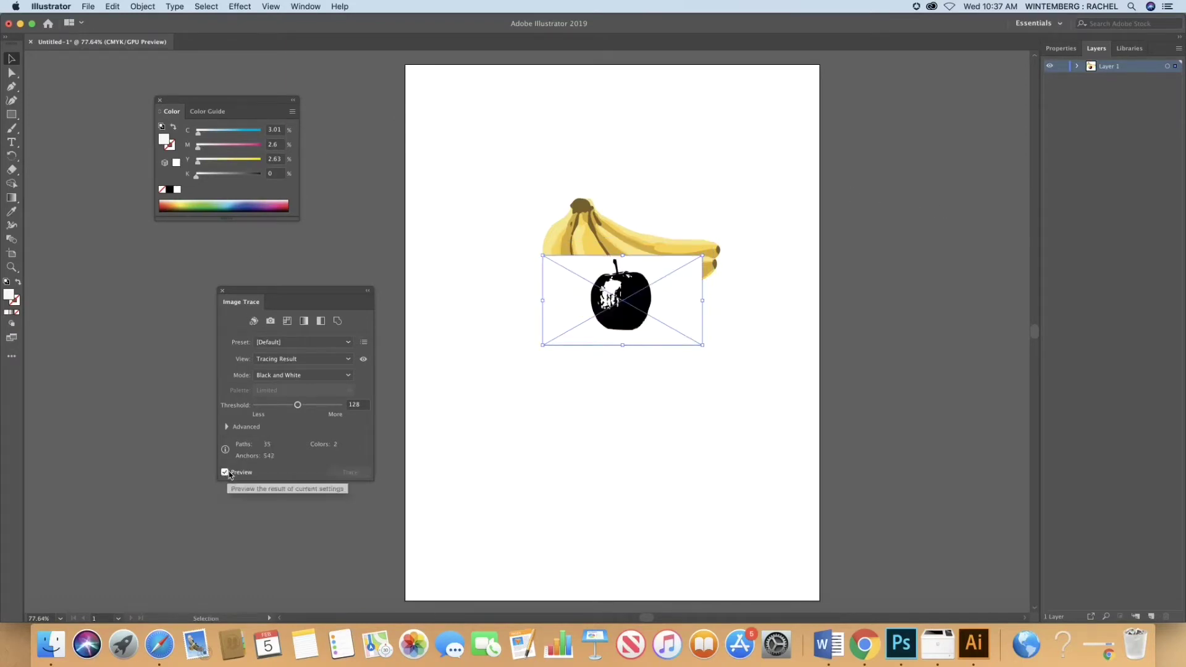
pyautogui.click(334, 347)
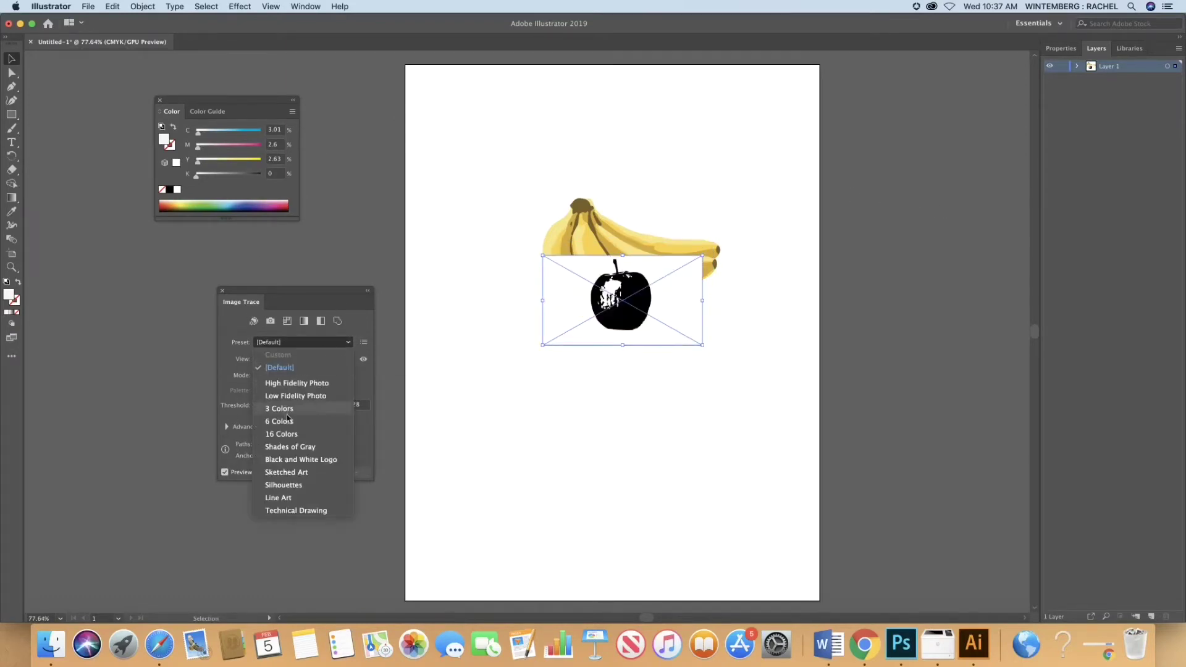
pyautogui.click(287, 425)
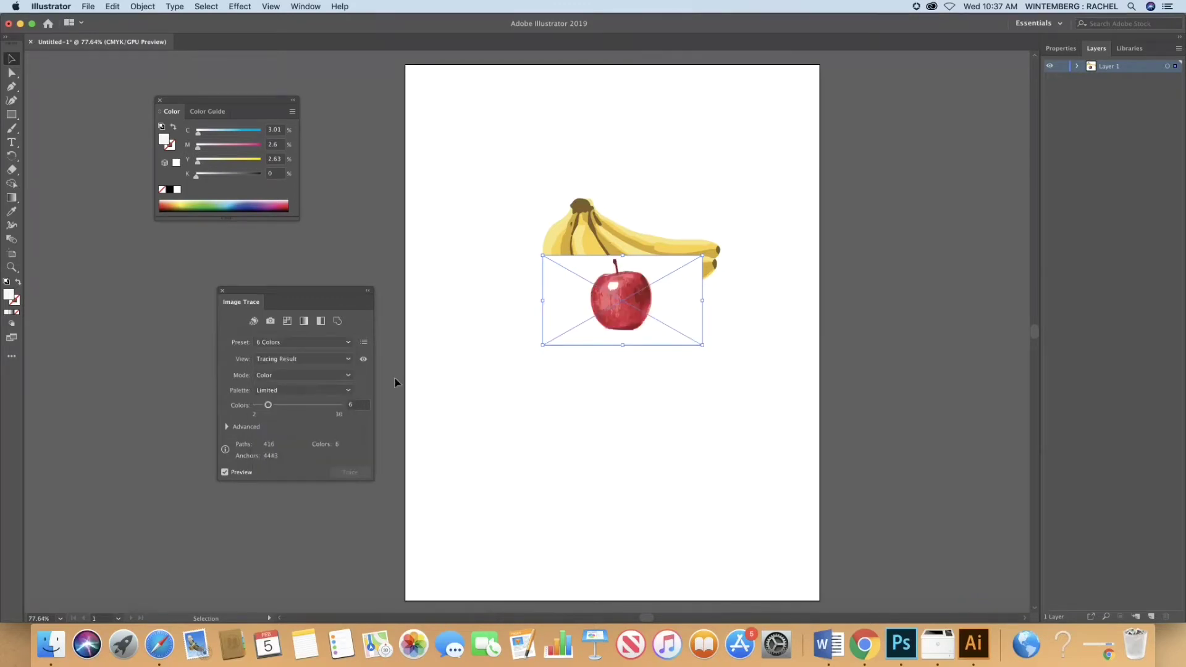
pyautogui.click(267, 406)
# Expand the apple's image tracing into editable paths and switch to the Direct Selection tool
pyautogui.click(143, 6)
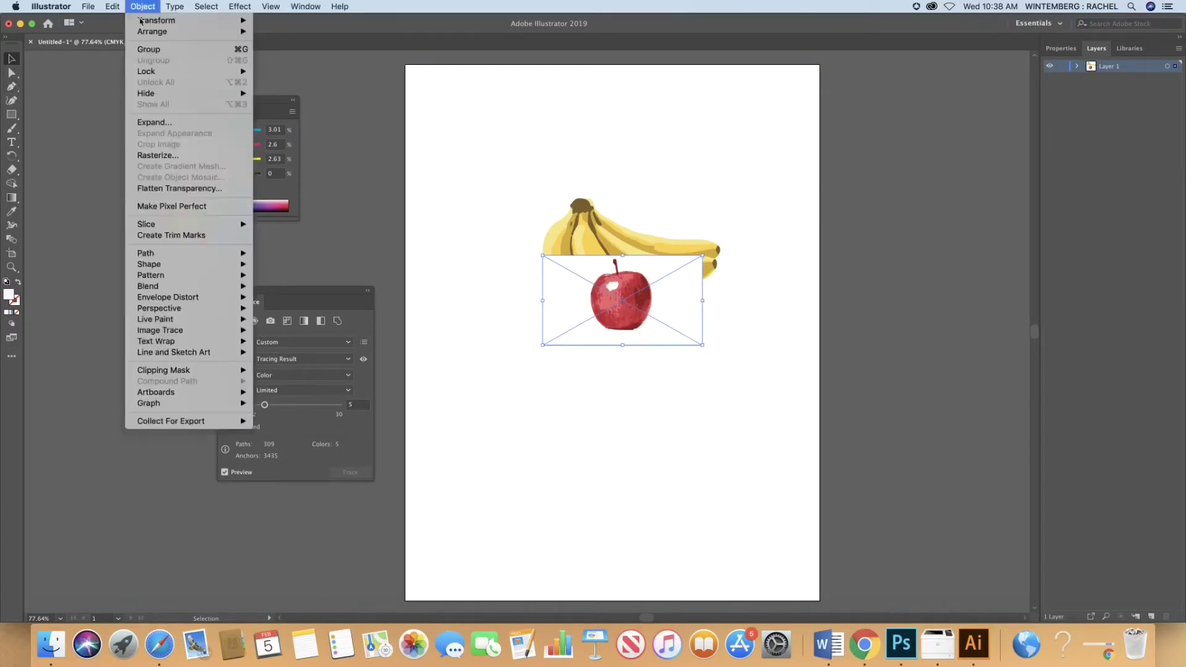
pyautogui.moveTo(181, 331)
pyautogui.click(303, 370)
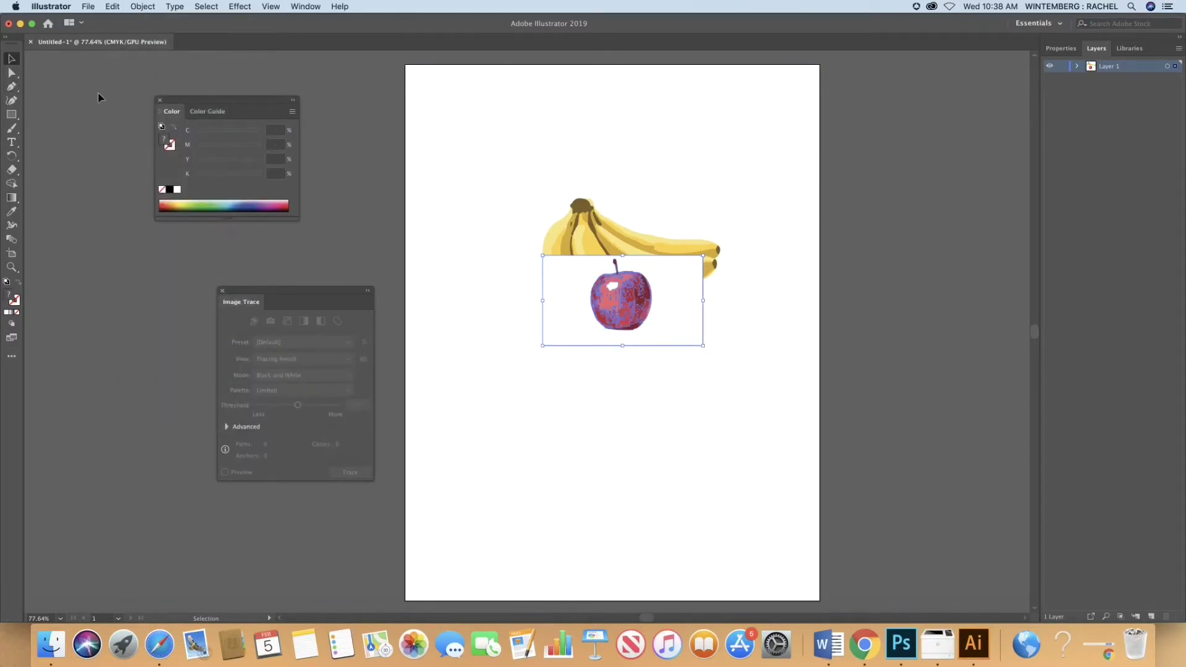
pyautogui.press('a')
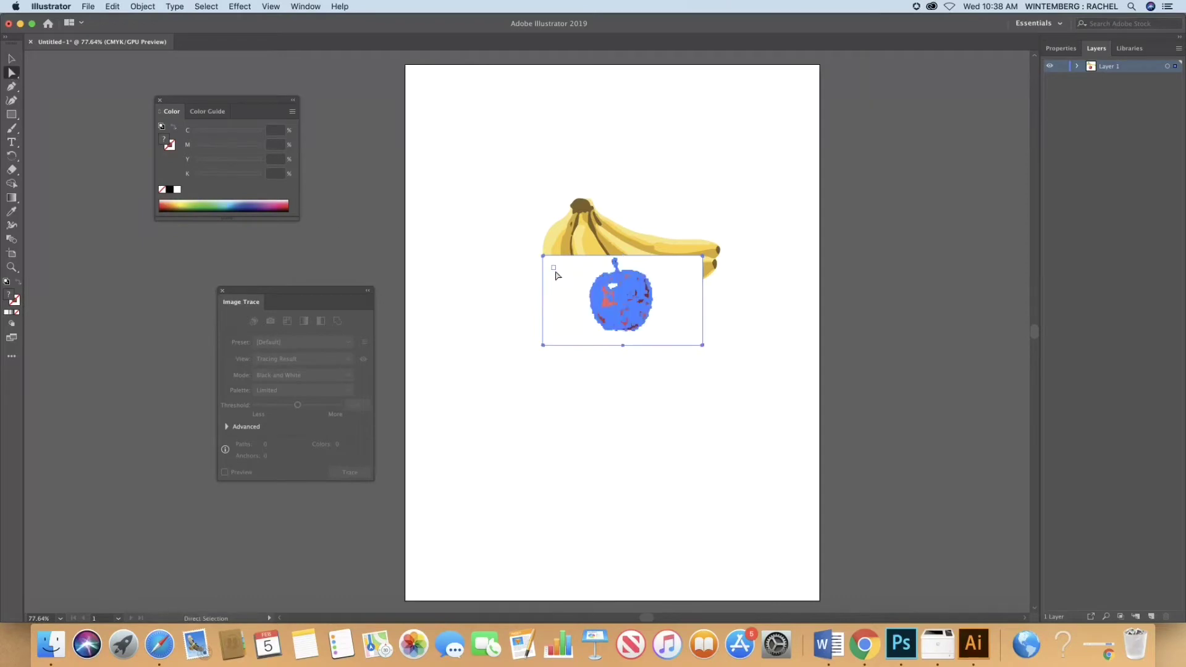
# Delete the white background shape around the expanded apple tracing
pyautogui.click(963, 330)
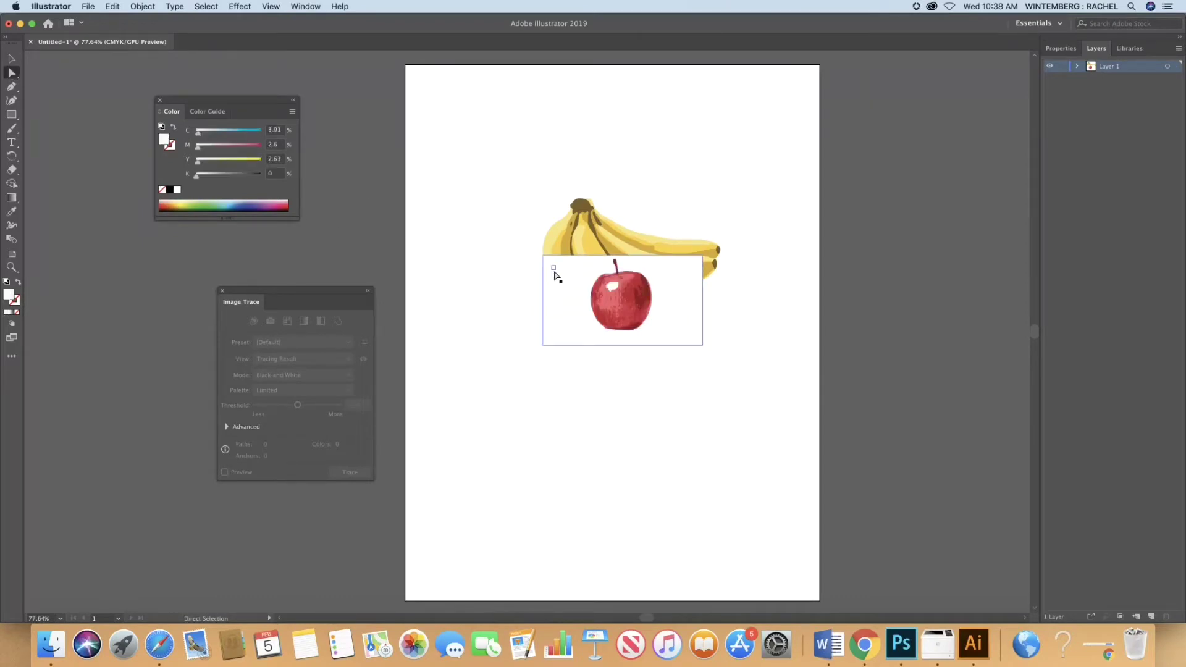
pyautogui.click(554, 271)
pyautogui.press('Delete')
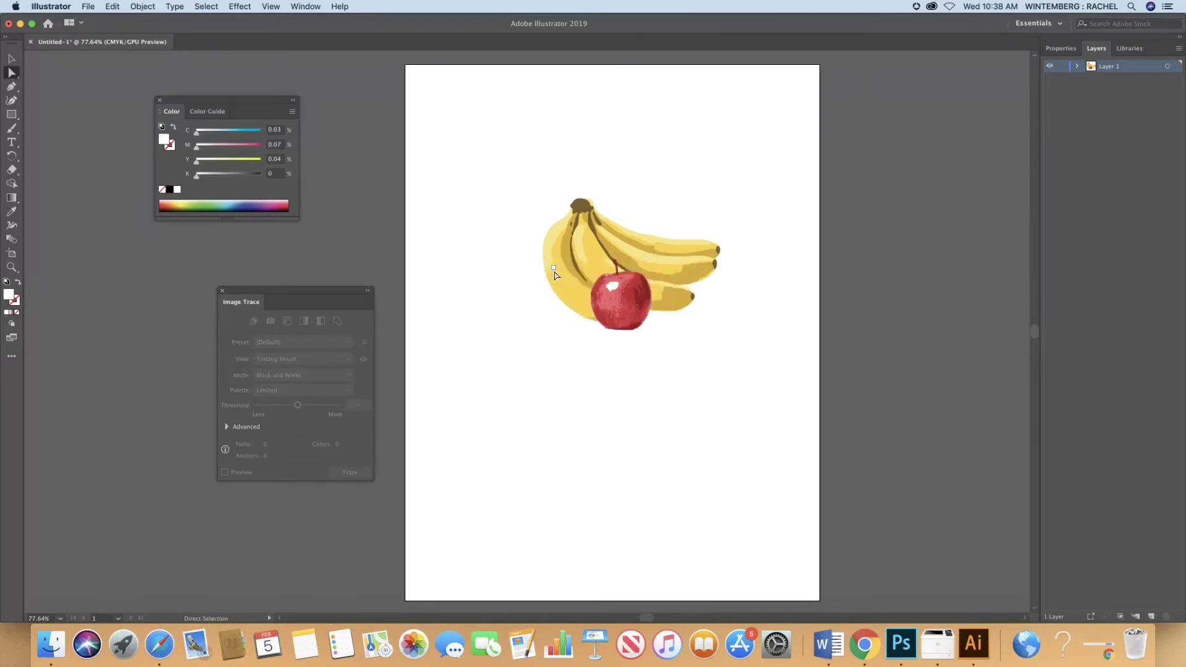
# Scale the bananas and apple down together slightly and lock Layer 1
pyautogui.click(21, 63)
pyautogui.moveTo(731, 349); pyautogui.dragTo(729, 347)
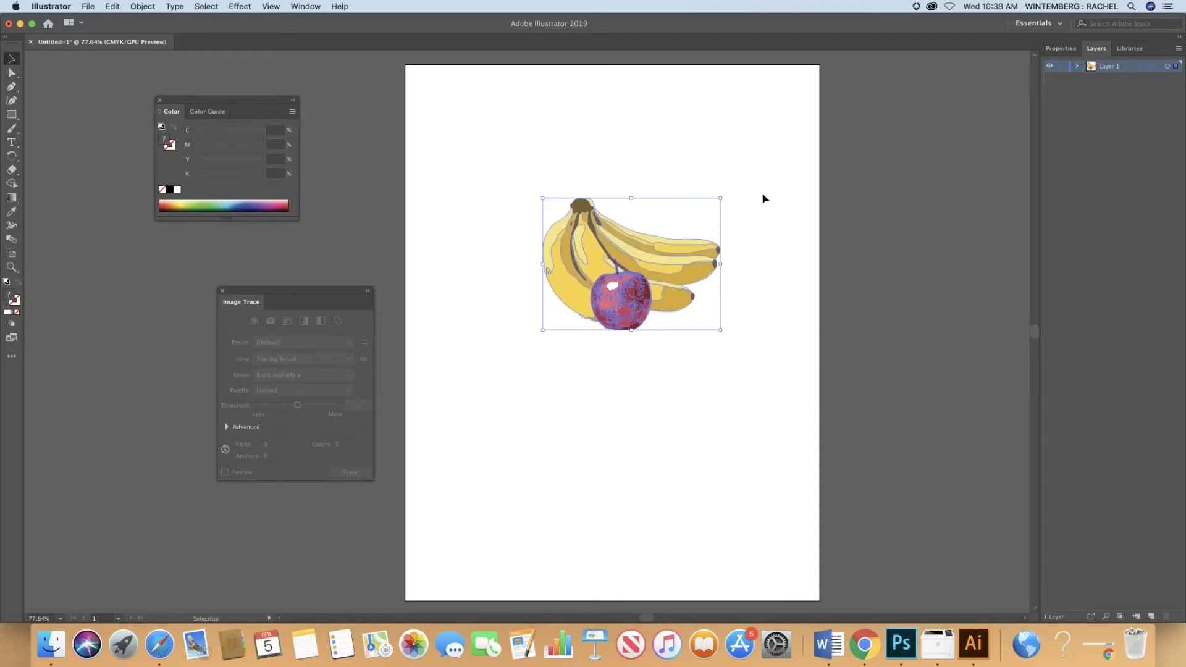
pyautogui.moveTo(721, 197); pyautogui.dragTo(695, 217)
pyautogui.click(931, 224)
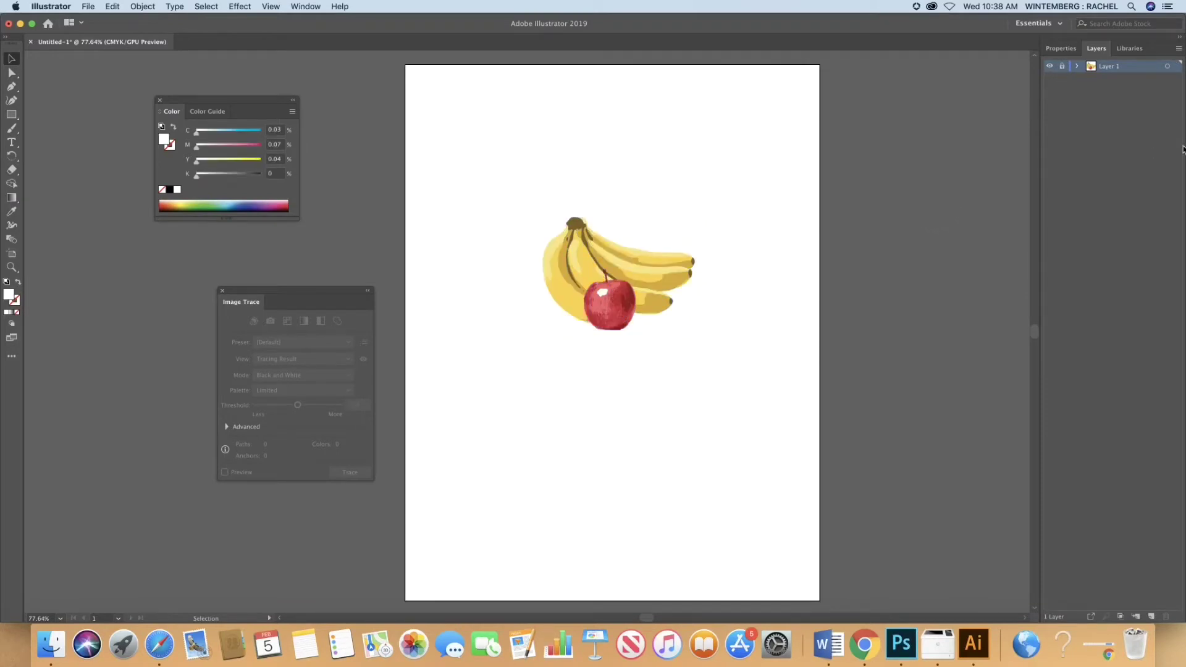
pyautogui.click(1178, 49)
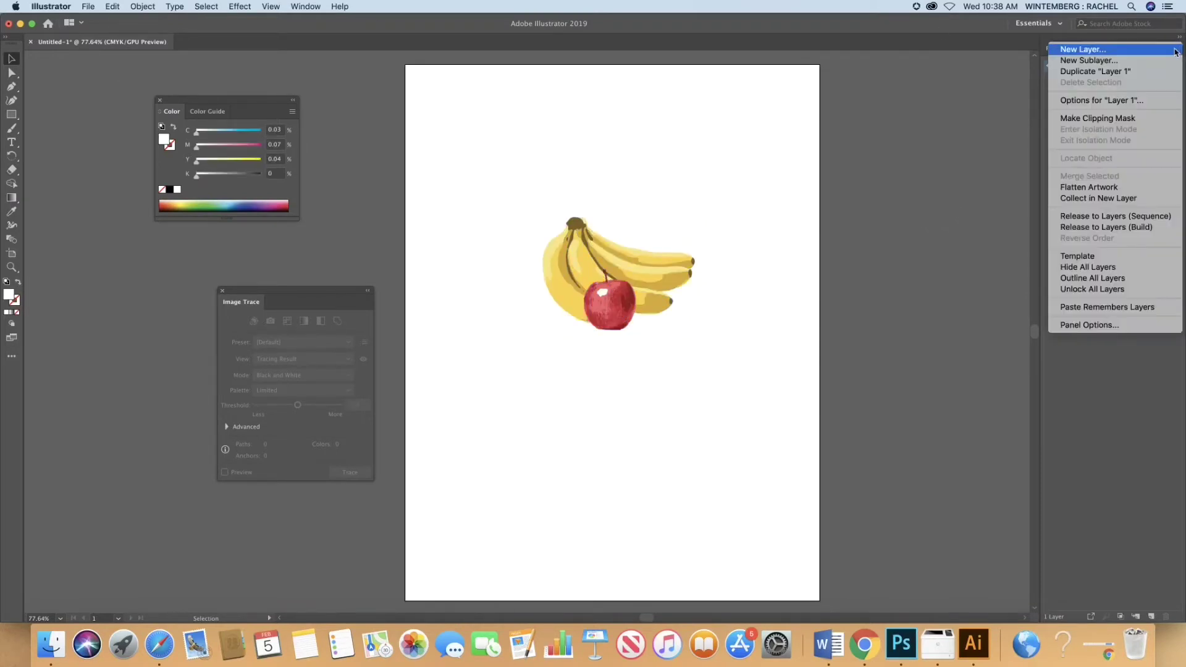
pyautogui.click(1087, 60)
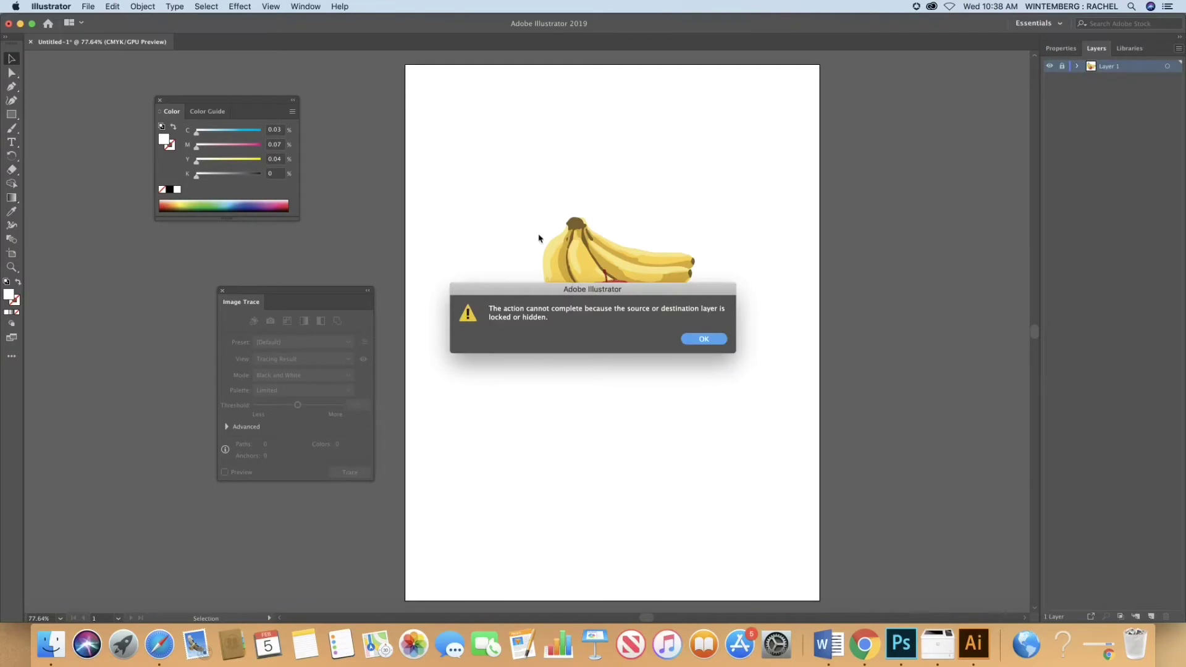
pyautogui.click(693, 339)
# Add a new layer named Layer 2 and move it below Layer 1
pyautogui.click(1084, 50)
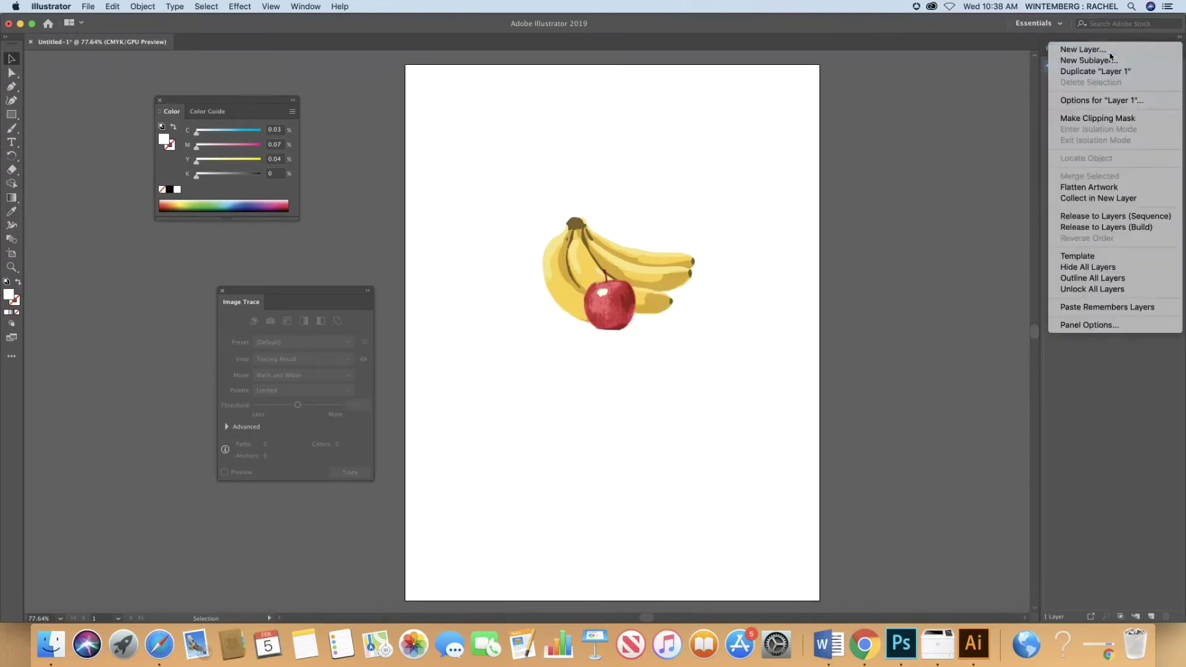
pyautogui.click(668, 373)
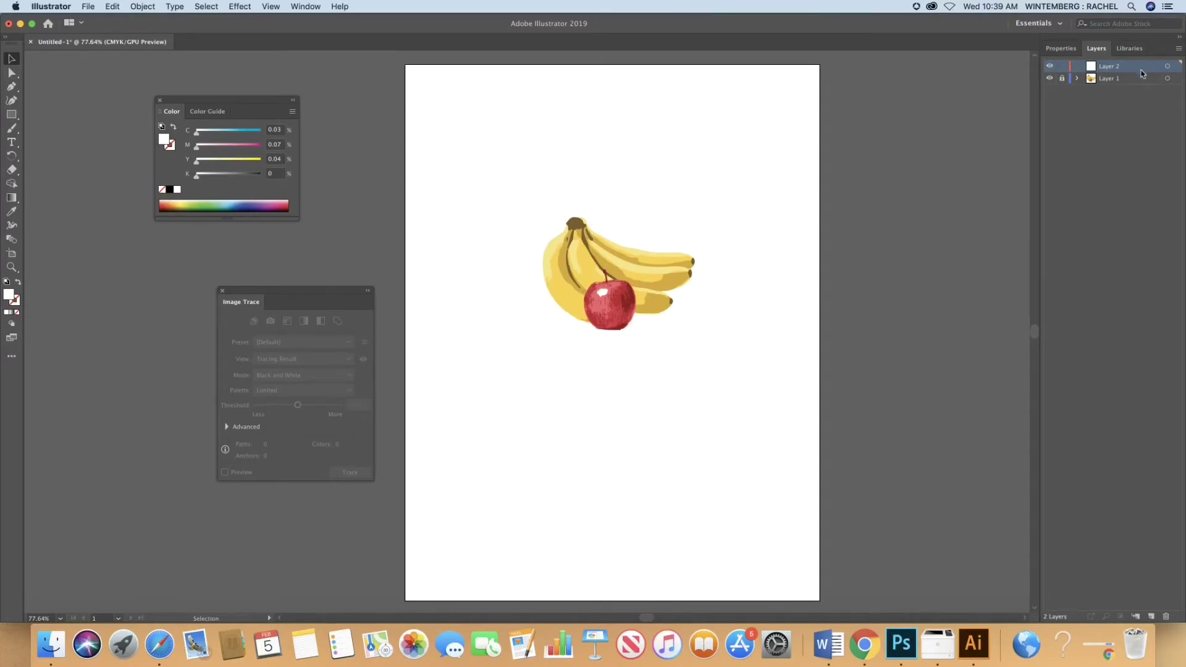
pyautogui.moveTo(1140, 69); pyautogui.dragTo(1140, 85)
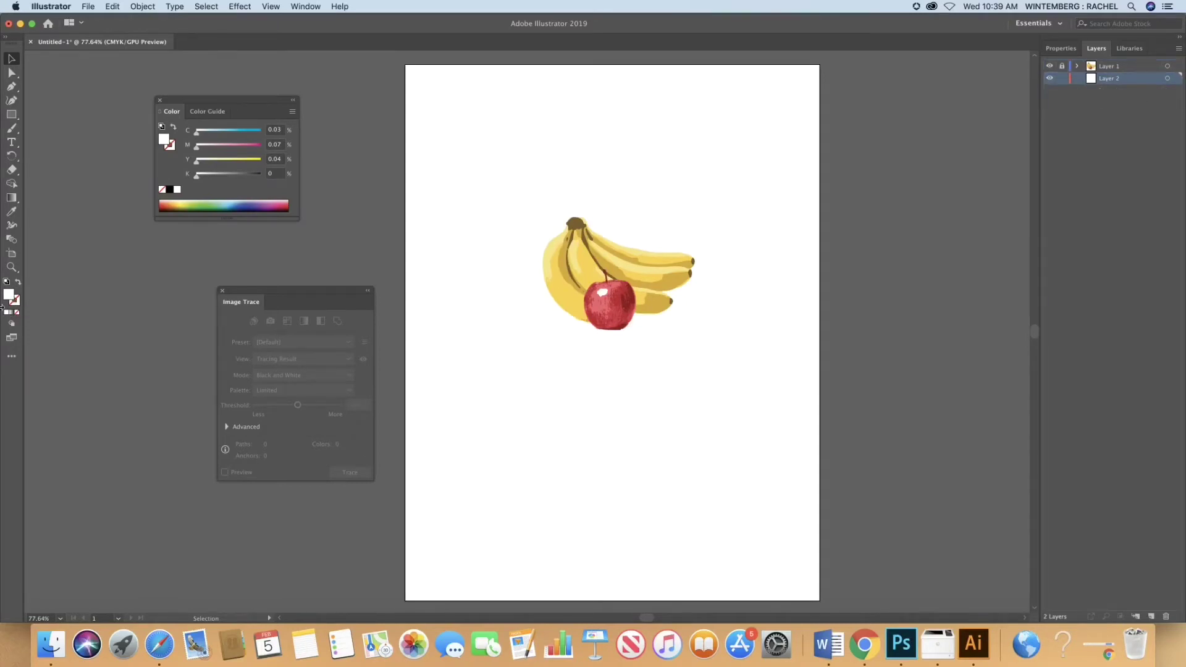
# Set the drawing colors to a light blue stroke and no fill
pyautogui.click(232, 201)
pyautogui.click(17, 302)
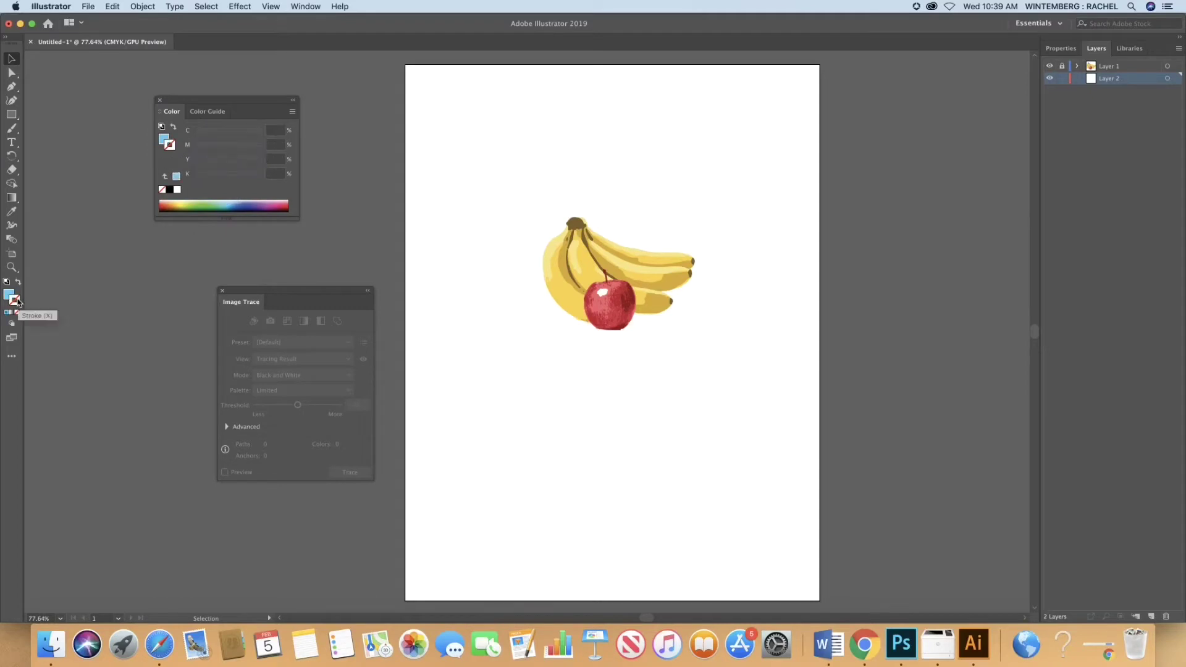
pyautogui.click(227, 204)
pyautogui.click(8, 294)
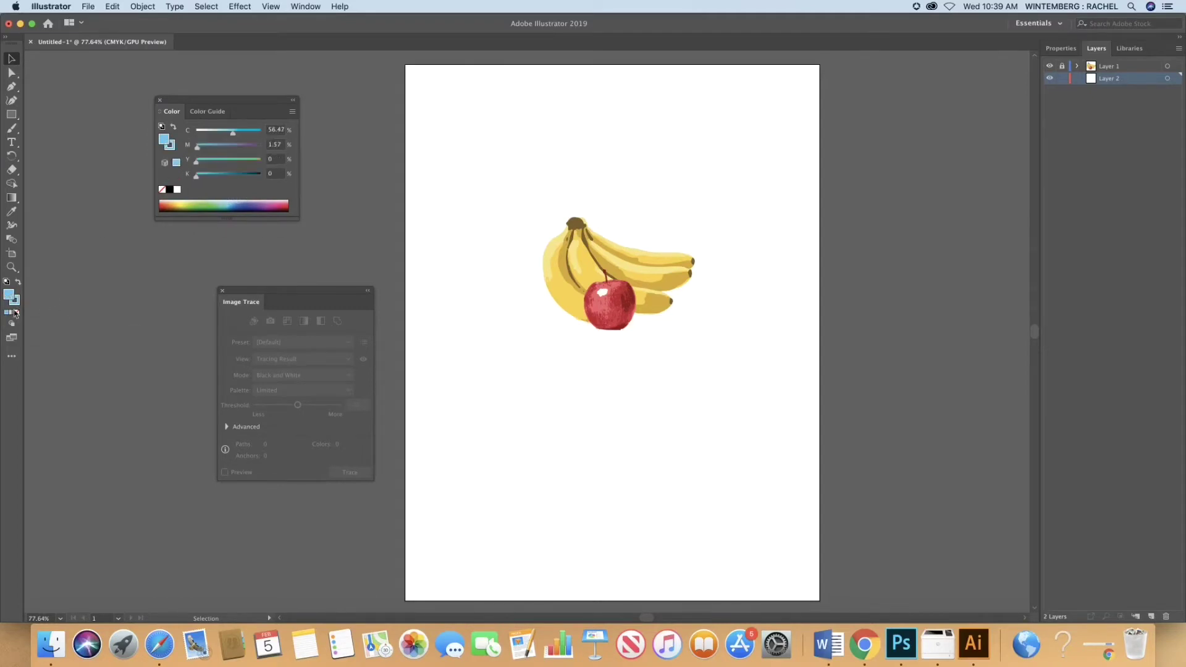
pyautogui.click(17, 313)
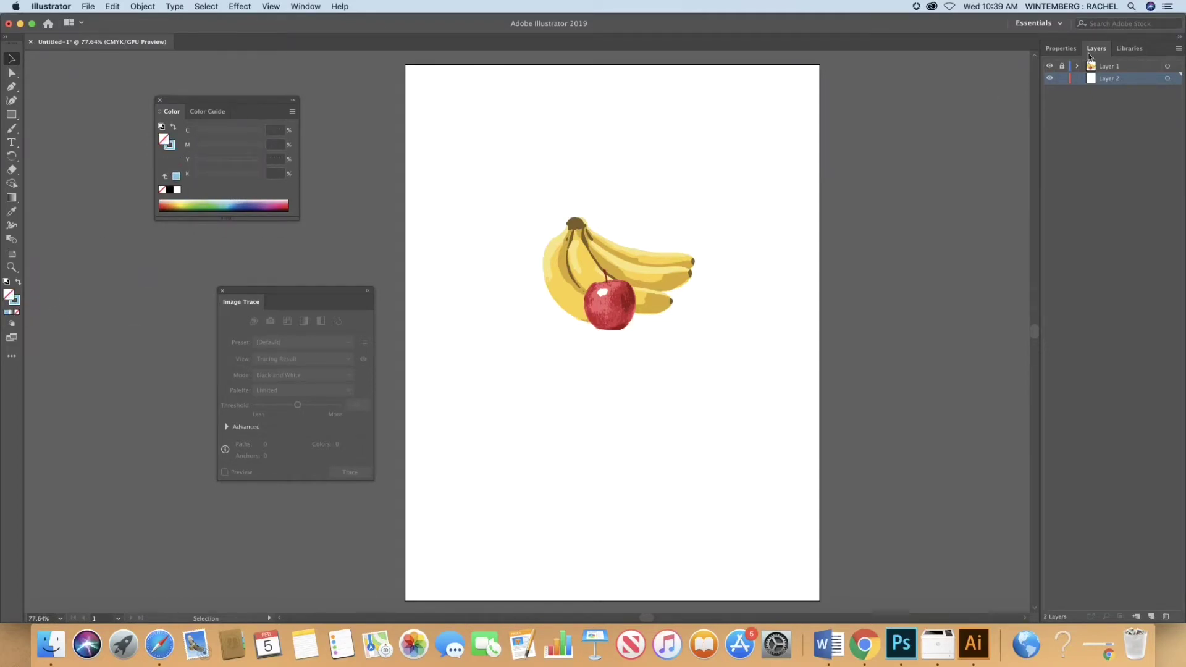
# Draw a circle about 277 pt in diameter around the fruit on Layer 2, with a 40 pt stroke
pyautogui.click(1060, 48)
pyautogui.moveTo(11, 114); pyautogui.dragTo(50, 127)
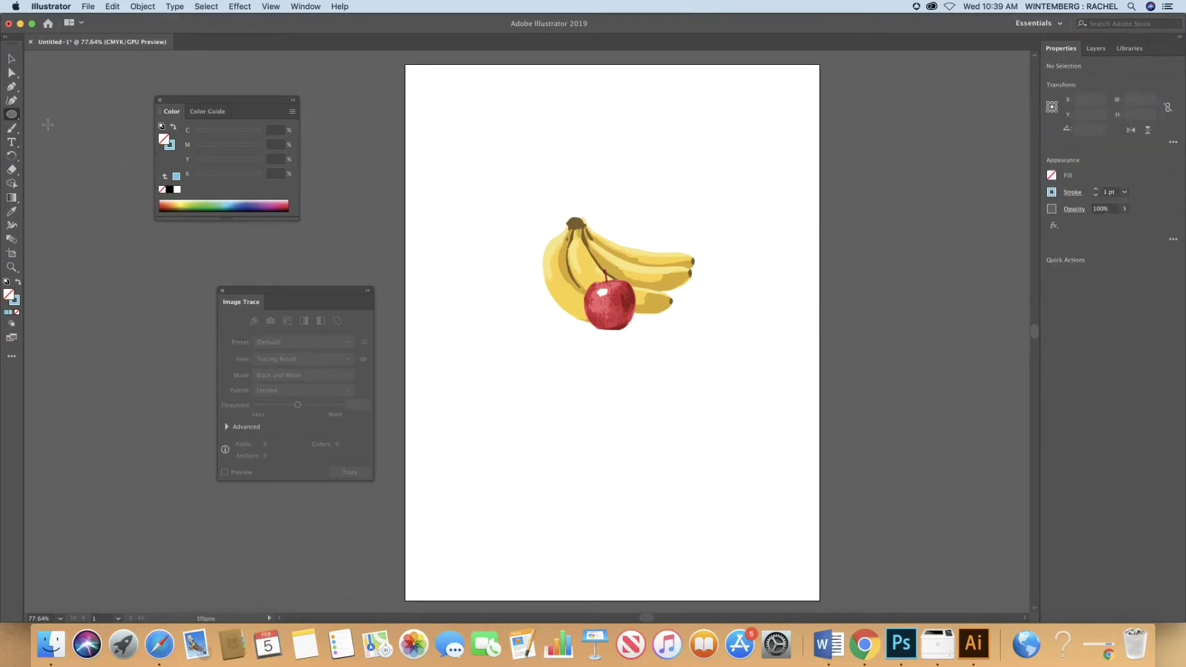
pyautogui.click(1124, 191)
pyautogui.click(1142, 432)
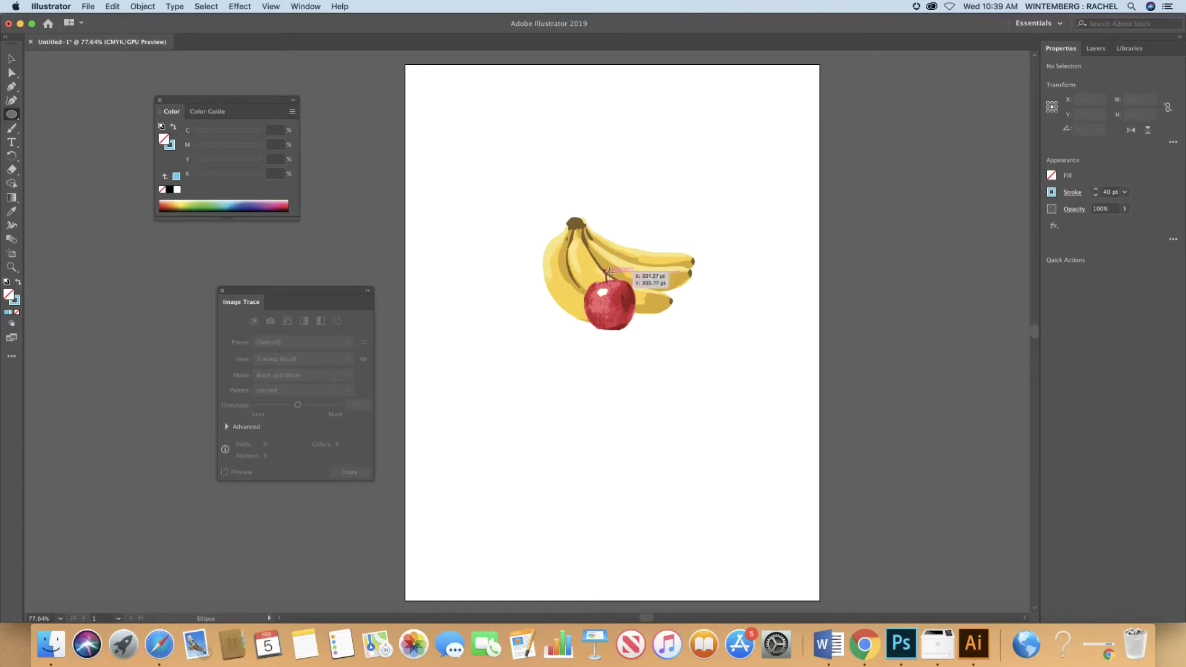
pyautogui.moveTo(609, 272); pyautogui.dragTo(703, 343)
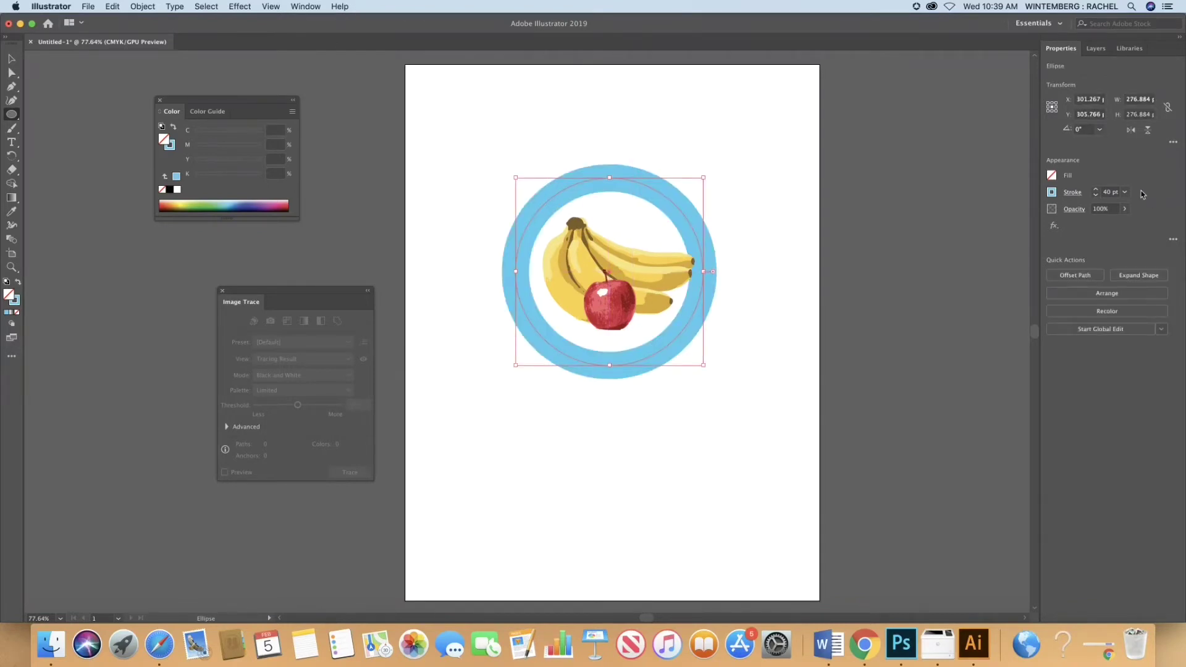
# Scale the blue ring down slightly and shift it up and left so the fruit overlaps its lower part
pyautogui.click(1095, 48)
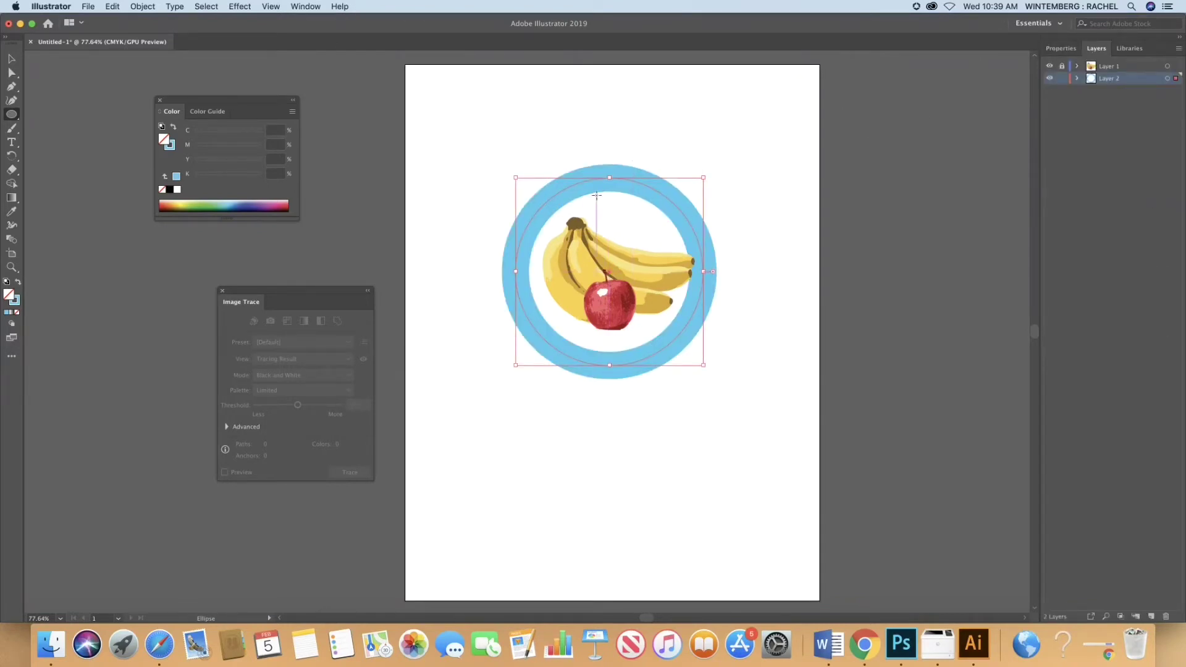
pyautogui.press('v')
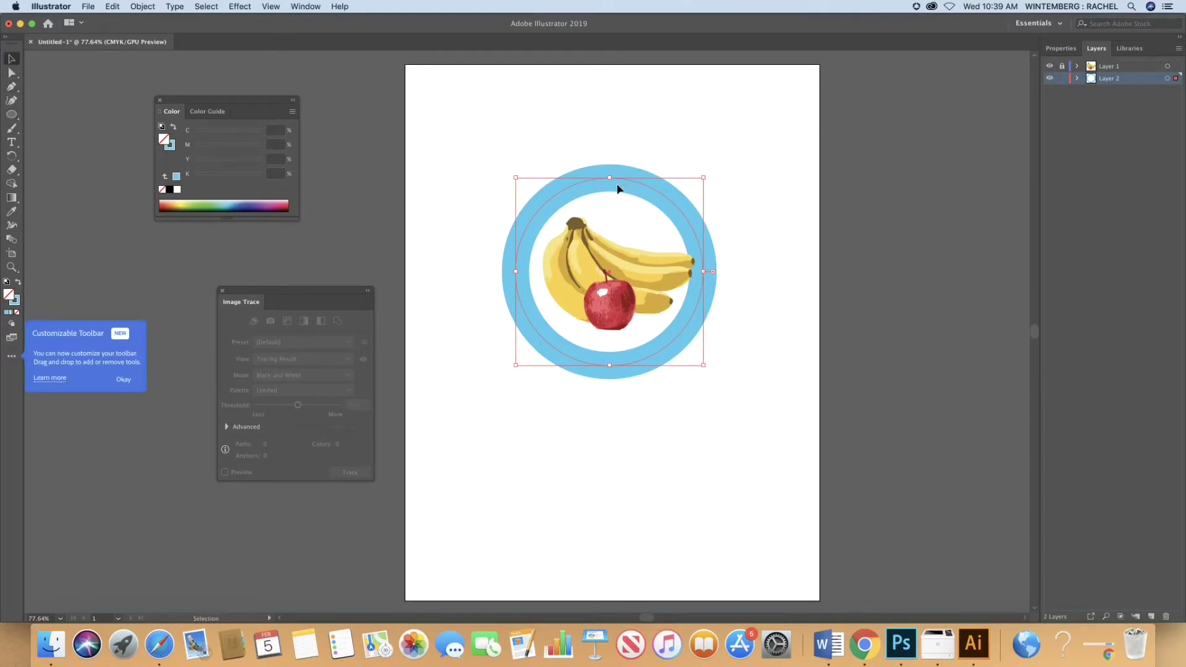
pyautogui.moveTo(614, 185)
pyautogui.mouseDown()
pyautogui.moveTo(624, 183)
pyautogui.moveTo(614, 171)
pyautogui.mouseUp()
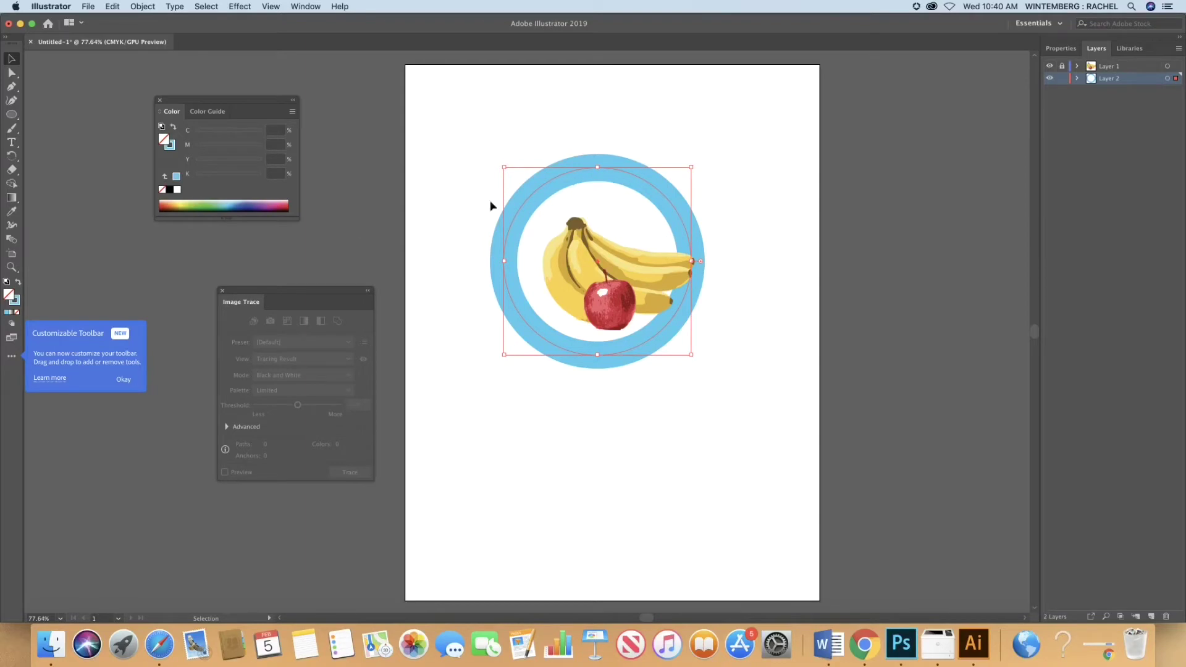
pyautogui.click(124, 380)
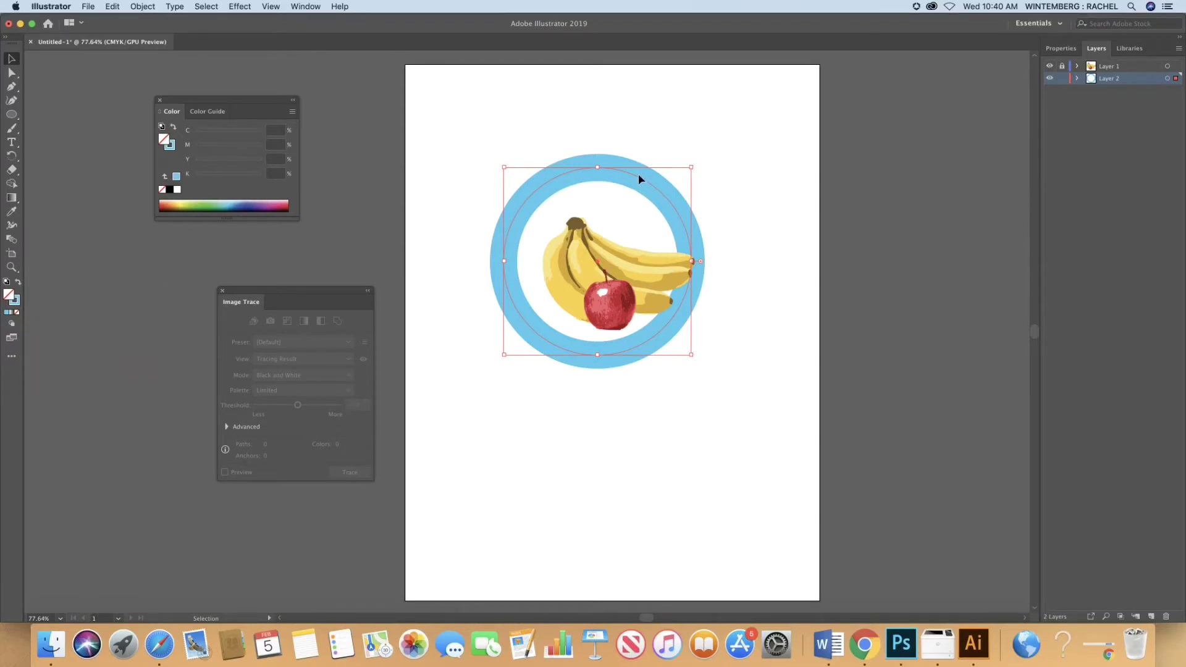
pyautogui.click(801, 96)
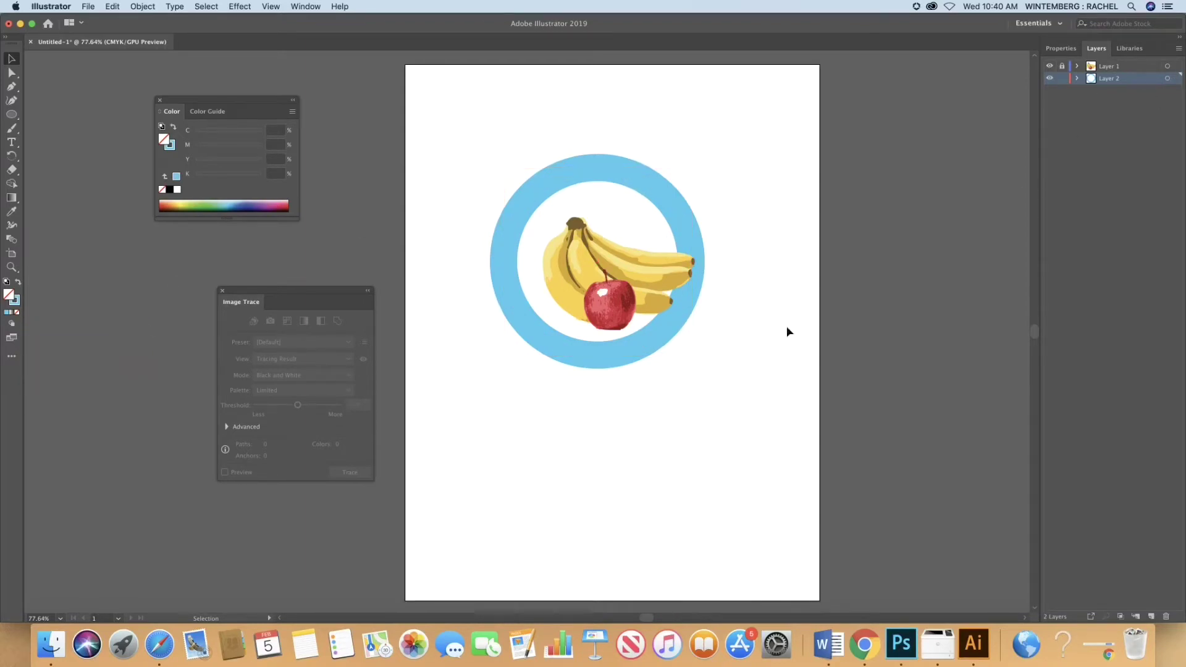
pyautogui.moveTo(616, 351); pyautogui.dragTo(553, 332)
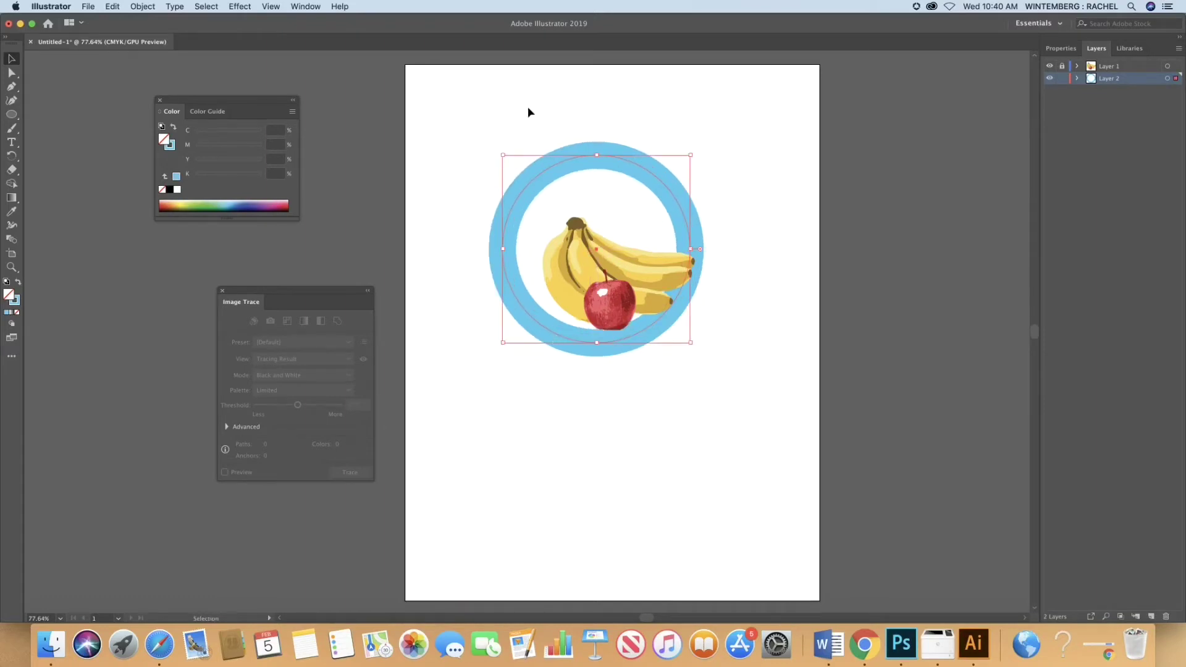
pyautogui.moveTo(502, 156); pyautogui.dragTo(517, 171)
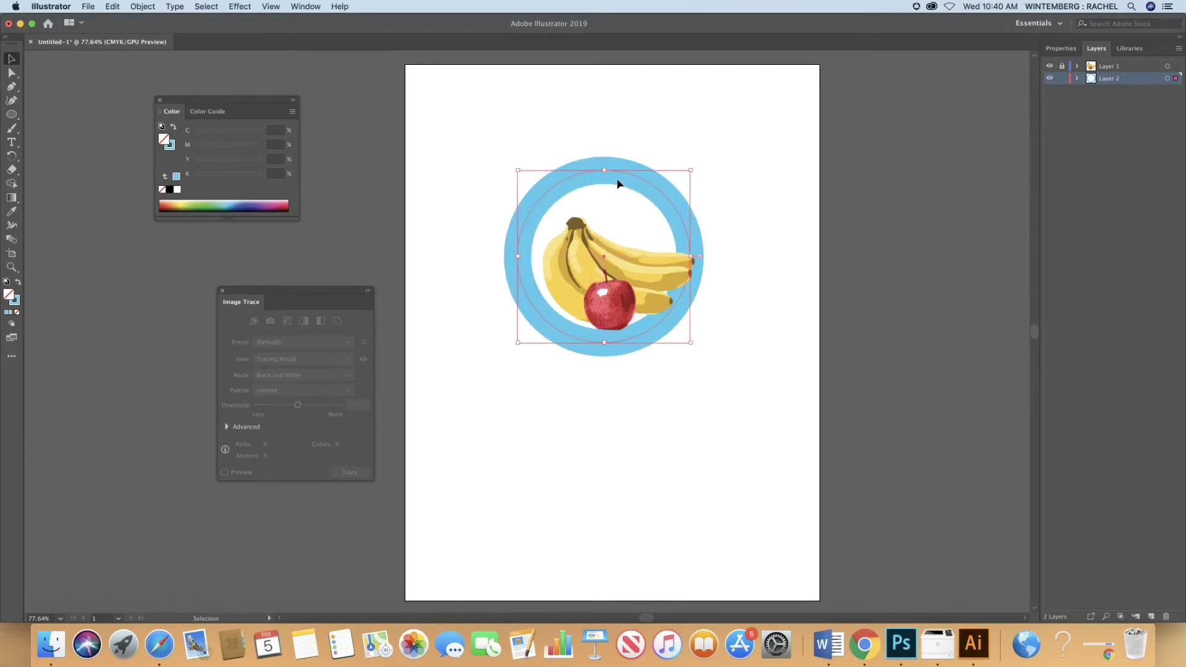
pyautogui.moveTo(629, 173); pyautogui.dragTo(627, 168)
pyautogui.click(961, 290)
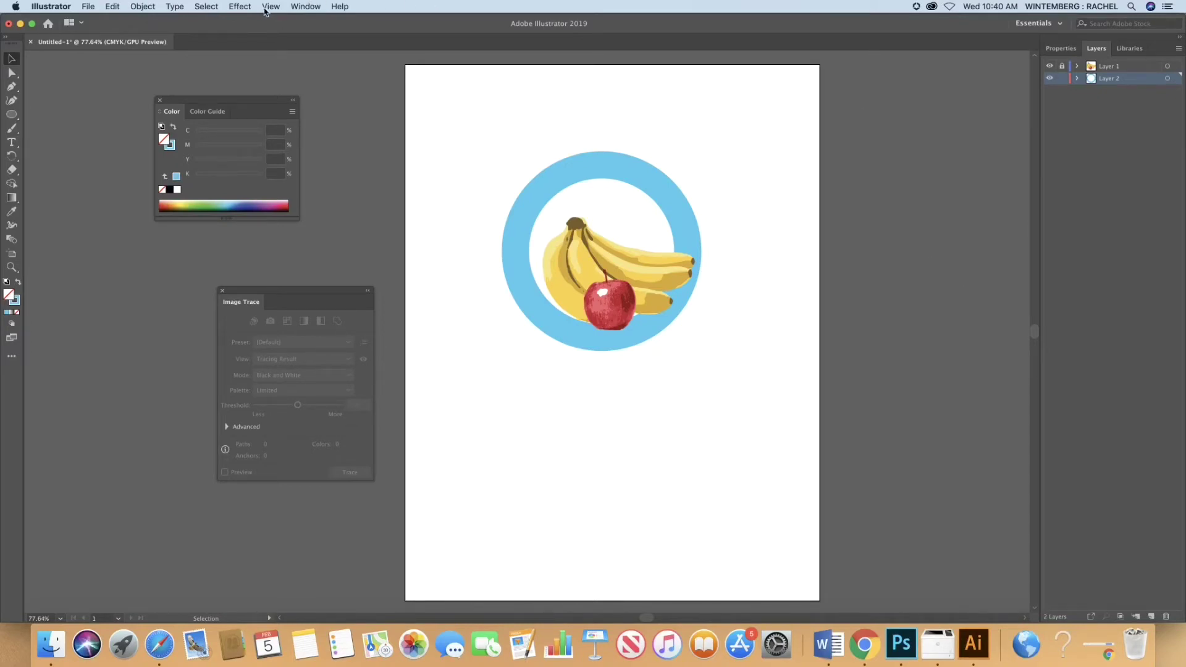
# Duplicate Layer 2 and recolor the copied ring's stroke green
pyautogui.click(1178, 48)
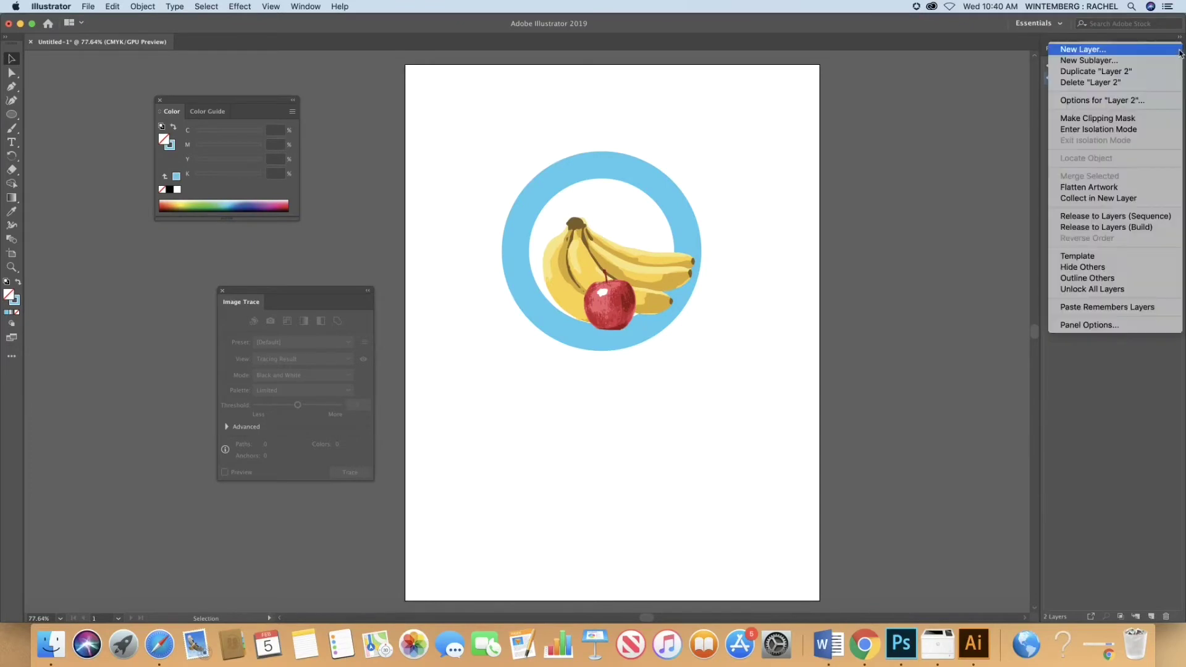
pyautogui.click(1121, 72)
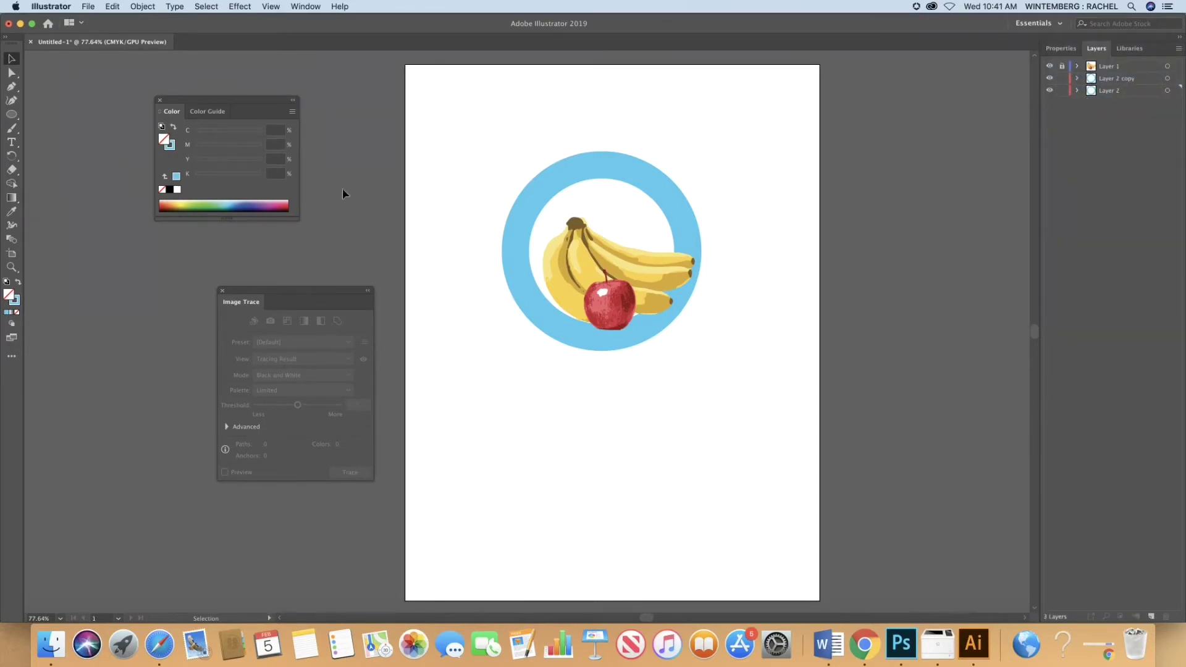
pyautogui.click(14, 300)
pyautogui.click(202, 202)
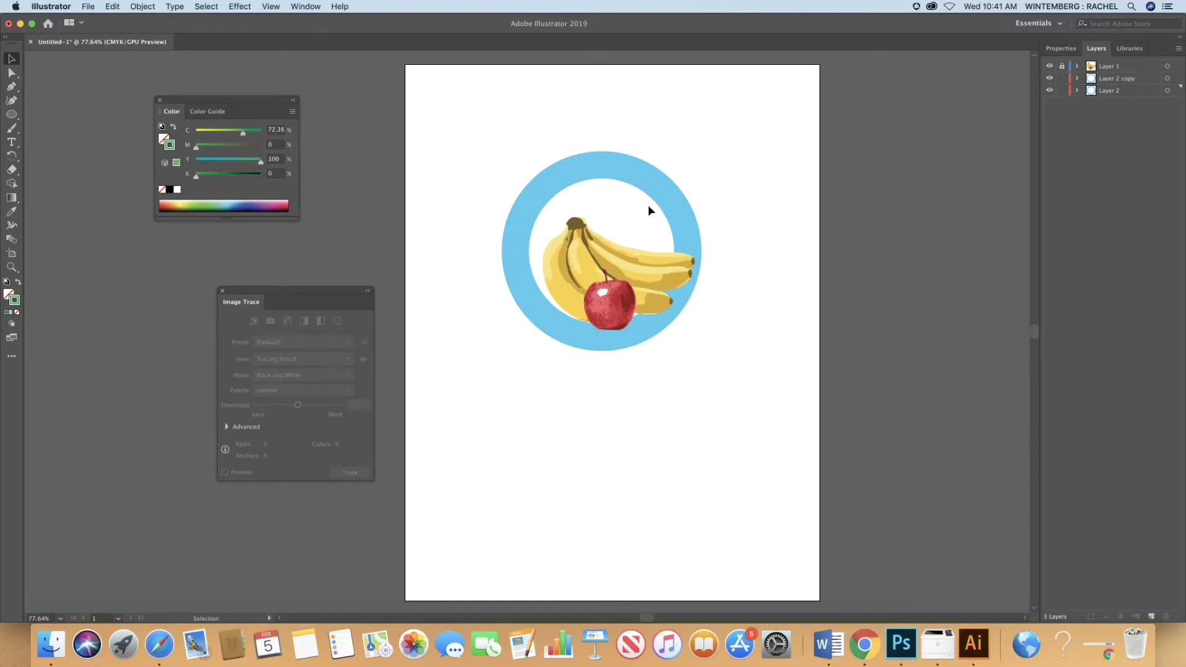
pyautogui.click(643, 175)
pyautogui.click(201, 201)
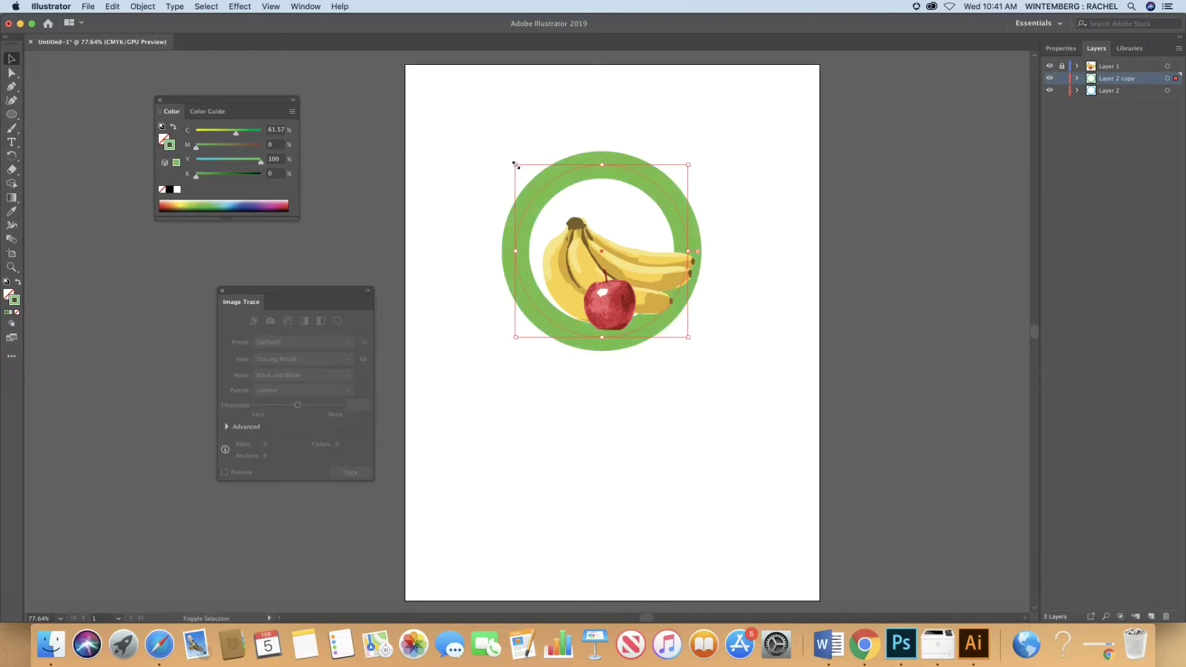
# Scale the green ring down to about 233 pt so it sits inside the blue ring's outer edge
pyautogui.moveTo(514, 165); pyautogui.dragTo(678, 330)
pyautogui.moveTo(520, 330); pyautogui.dragTo(522, 327)
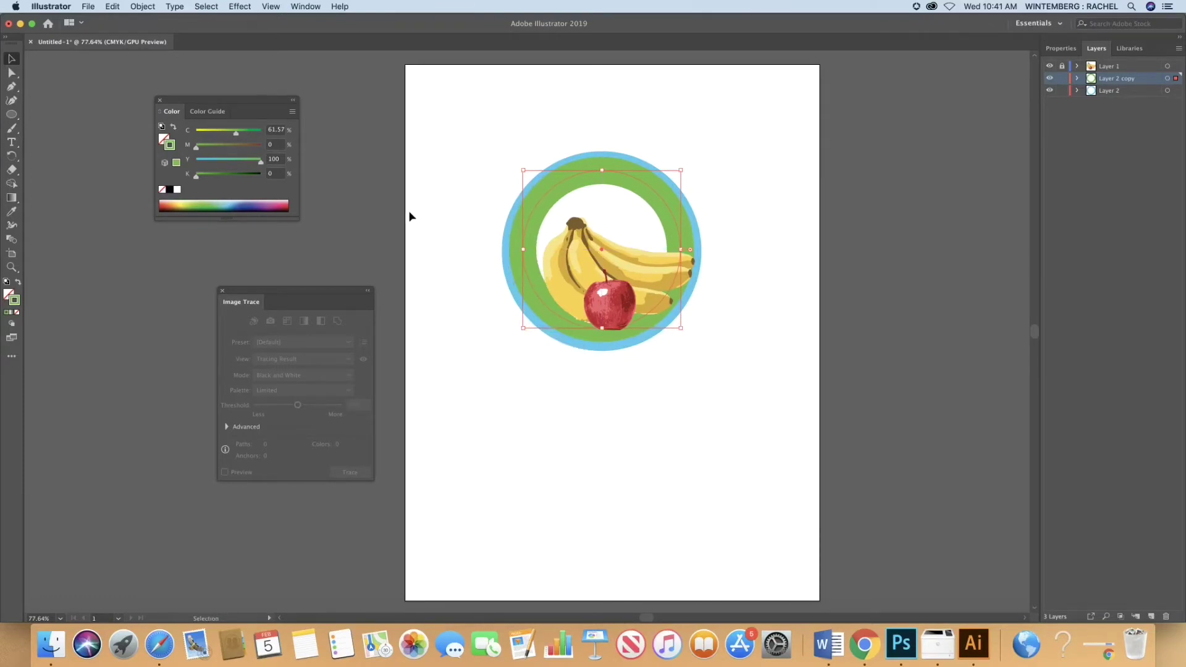
# Turn the green circle into a text path with the Type on a Path tool
pyautogui.click(14, 145)
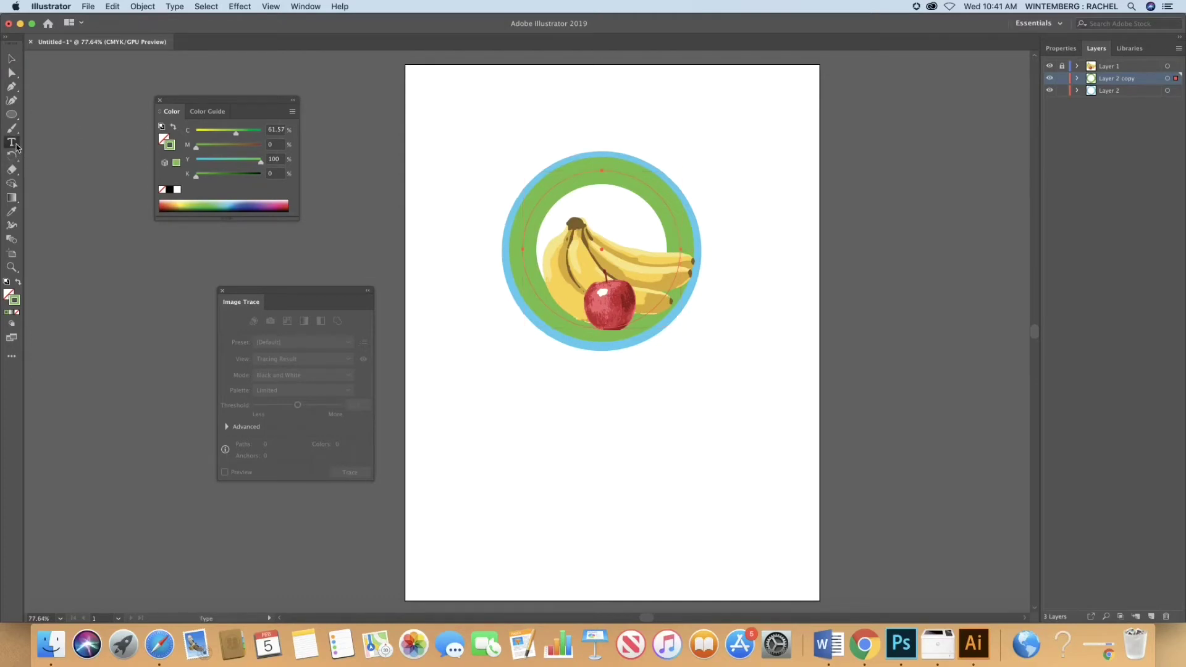
pyautogui.moveTo(14, 144); pyautogui.dragTo(61, 155)
pyautogui.click(1062, 48)
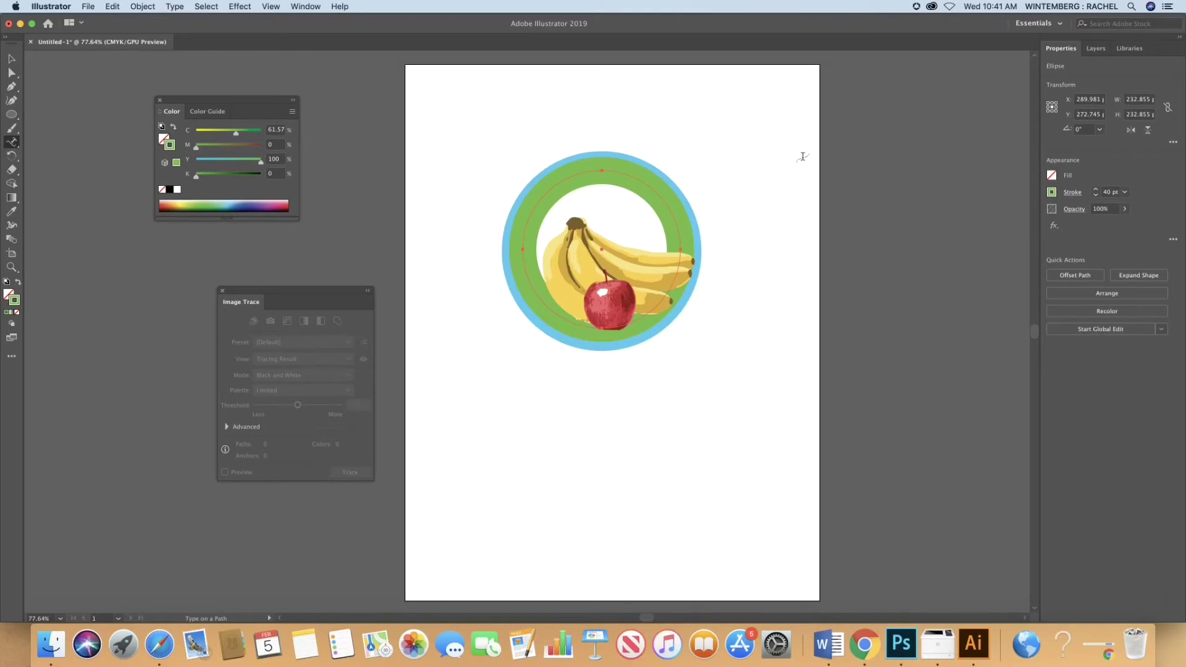
pyautogui.click(643, 180)
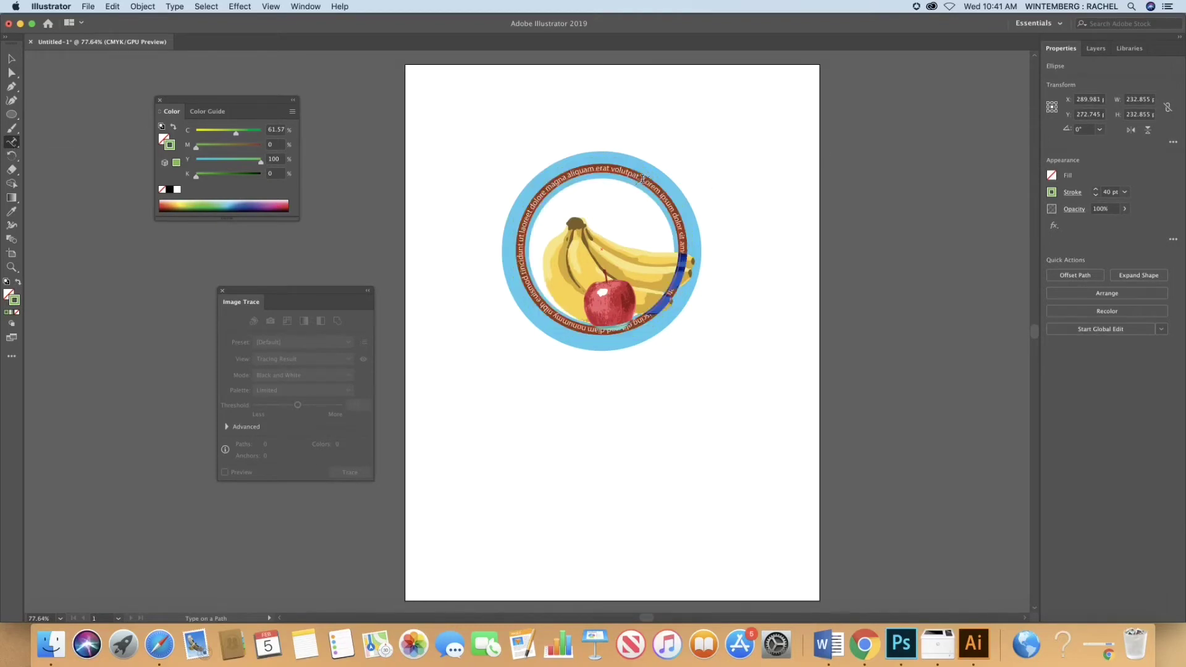
# Set the placeholder text on the circle to the Phosphate Inline font at 36 pt
pyautogui.click(1168, 272)
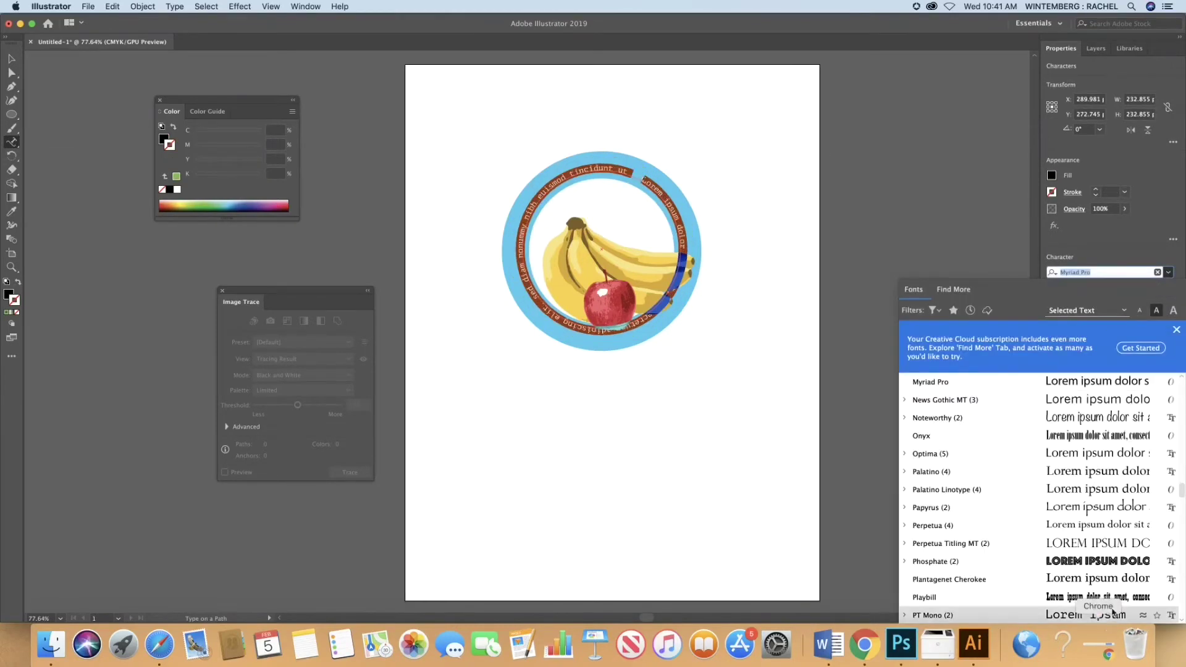
pyautogui.click(1115, 562)
pyautogui.click(1100, 303)
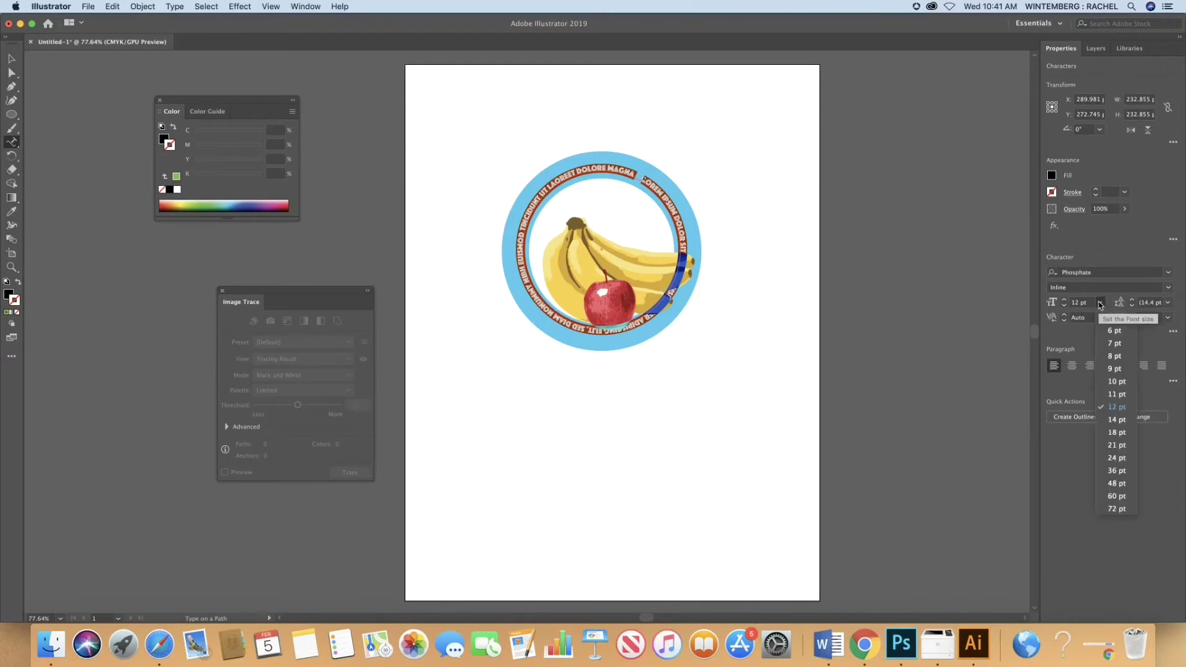
pyautogui.click(1119, 472)
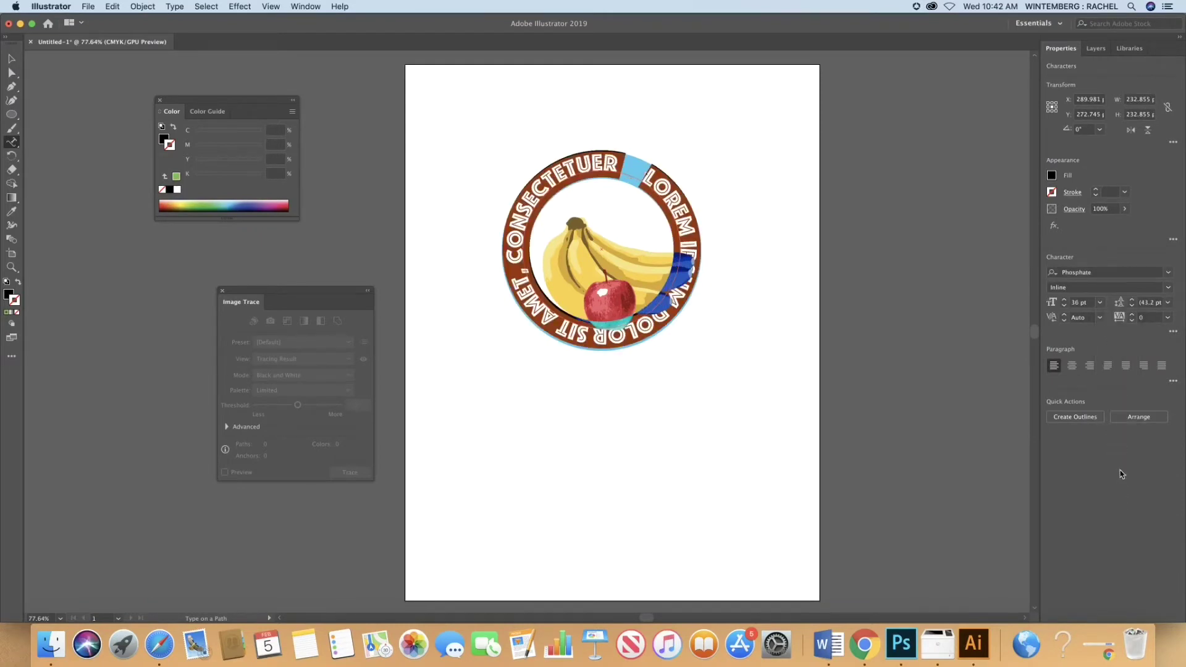
# Replace the placeholder text on the circular path with "RACHEL'S NATURAL FOOD COMPANY" and finish text editing
pyautogui.write('RACH')
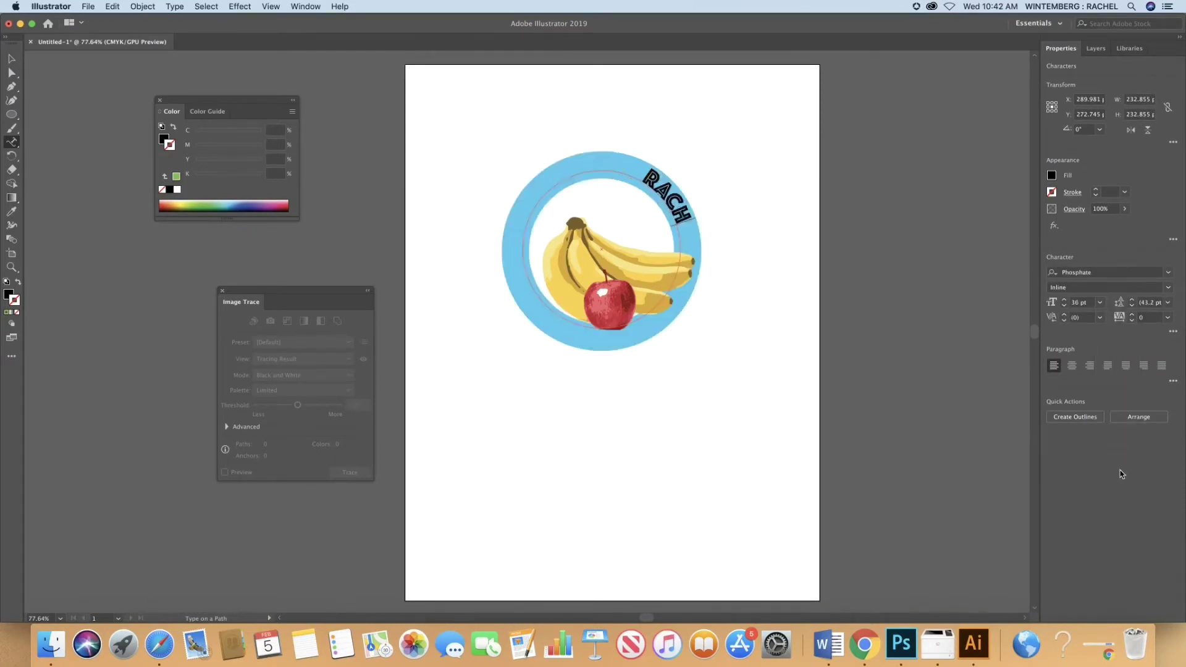
pyautogui.write("EL'S NATURAL FOOD COM")
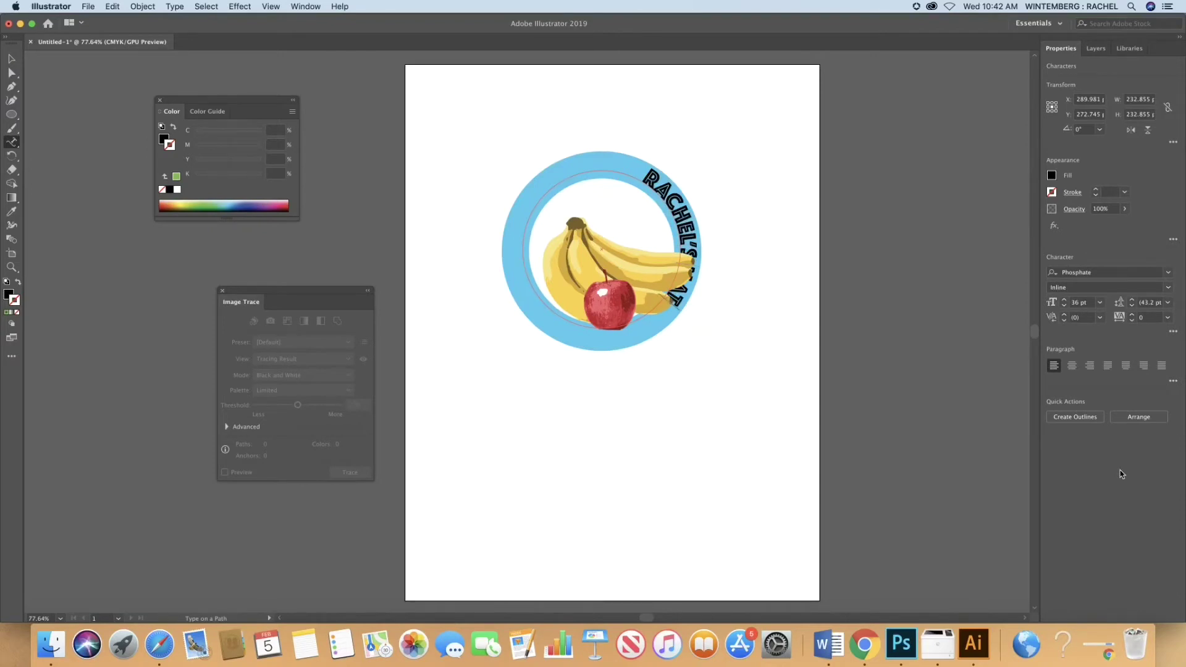
pyautogui.write('PANY')
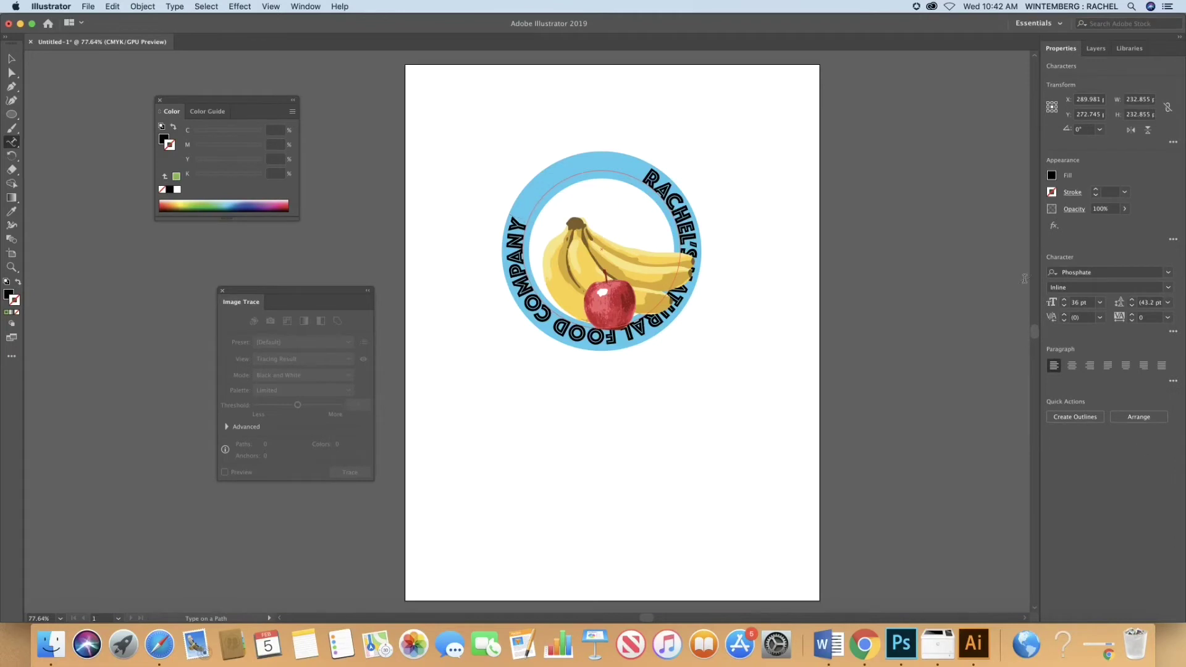
pyautogui.press('Escape')
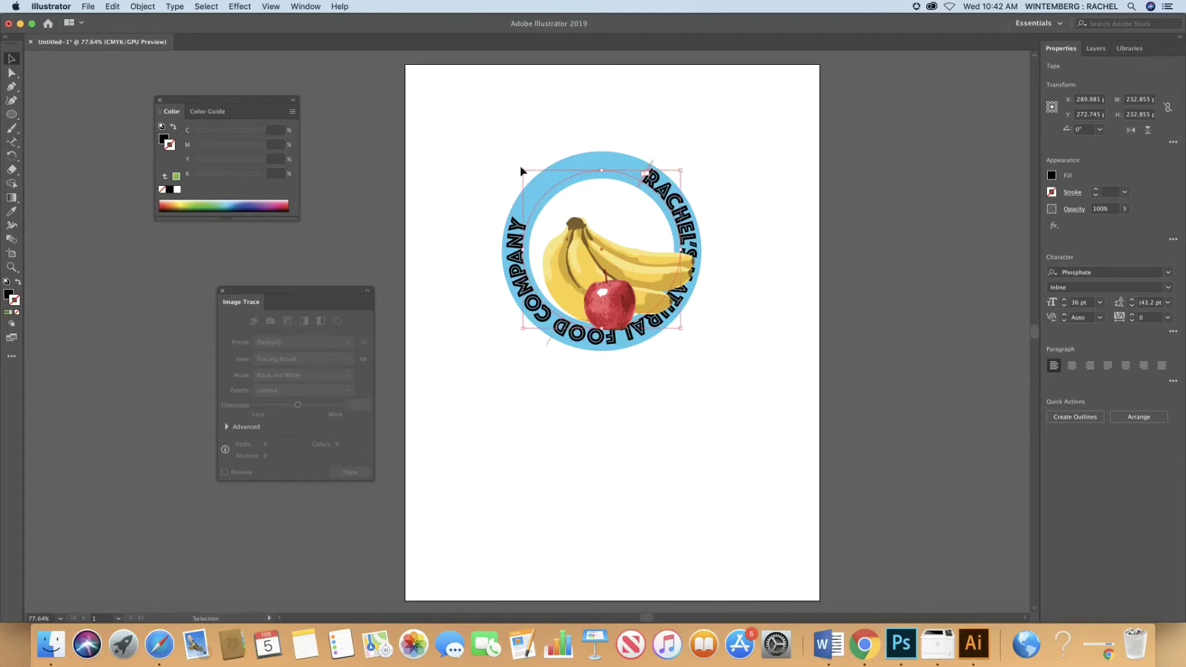
# Rotate the circular lettering so it arcs evenly over the top of the ring, and move its layer above Layer 1
pyautogui.moveTo(517, 169); pyautogui.dragTo(508, 307)
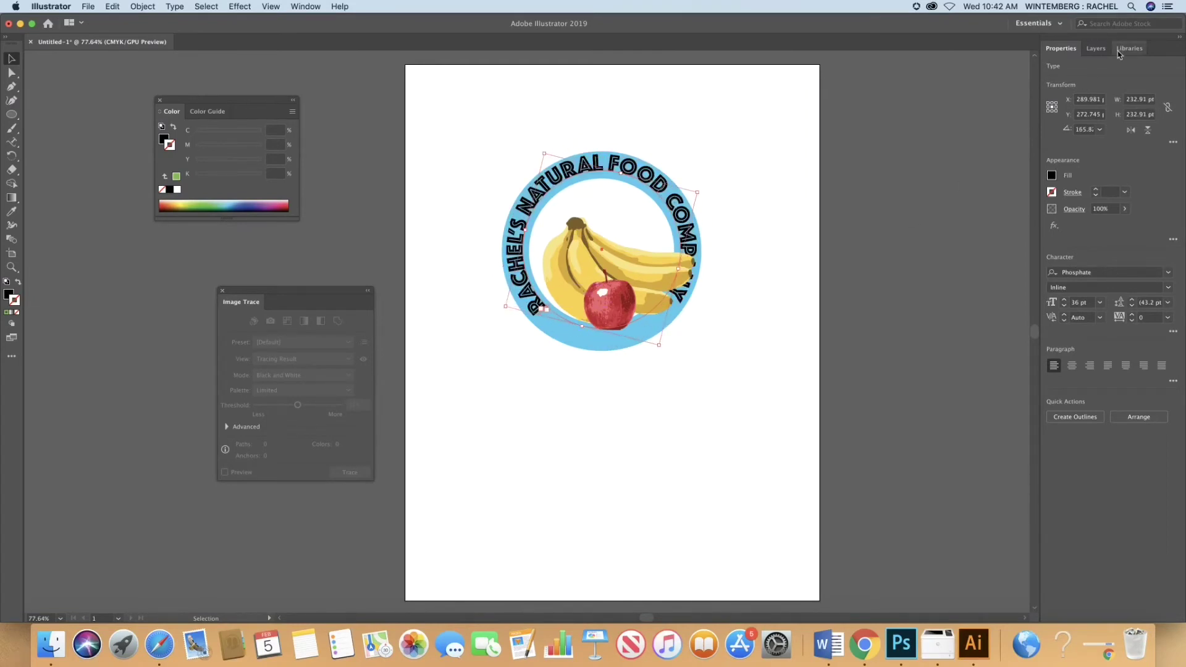
pyautogui.click(1095, 48)
pyautogui.moveTo(1131, 83); pyautogui.dragTo(1144, 62)
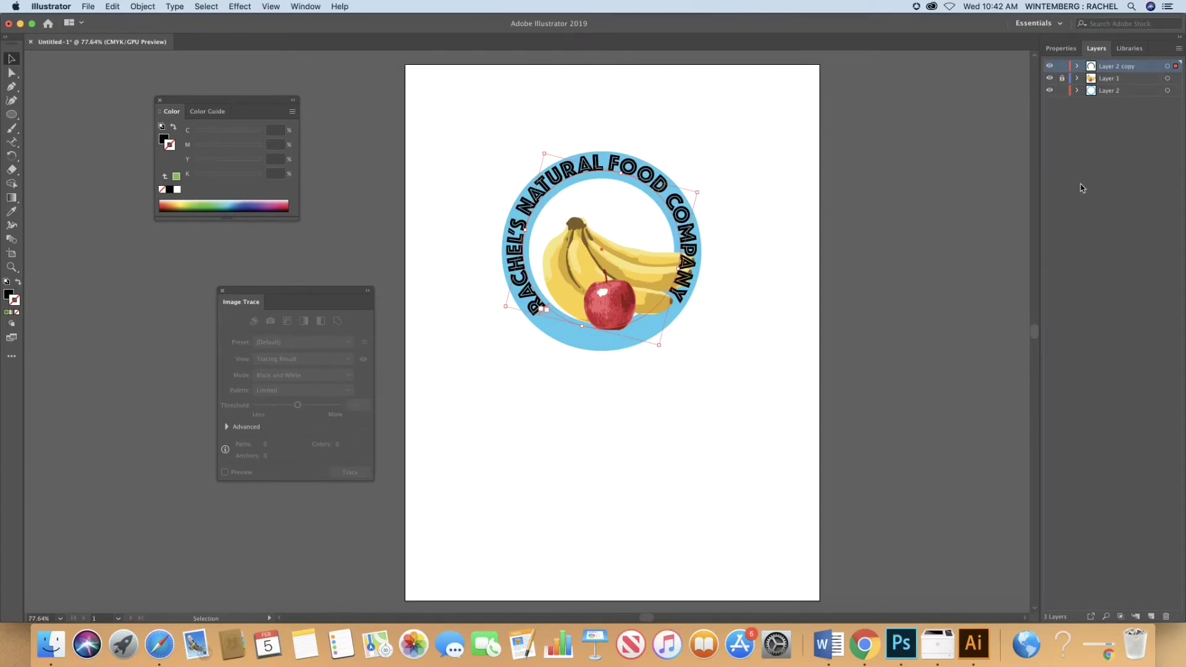
pyautogui.moveTo(543, 149)
pyautogui.mouseDown()
pyautogui.moveTo(528, 158)
pyautogui.moveTo(543, 154)
pyautogui.mouseUp()
# Lock the Layer 2 copy and Layer 2 layers, then unlock Layer 1 and make it active
pyautogui.click(1109, 79)
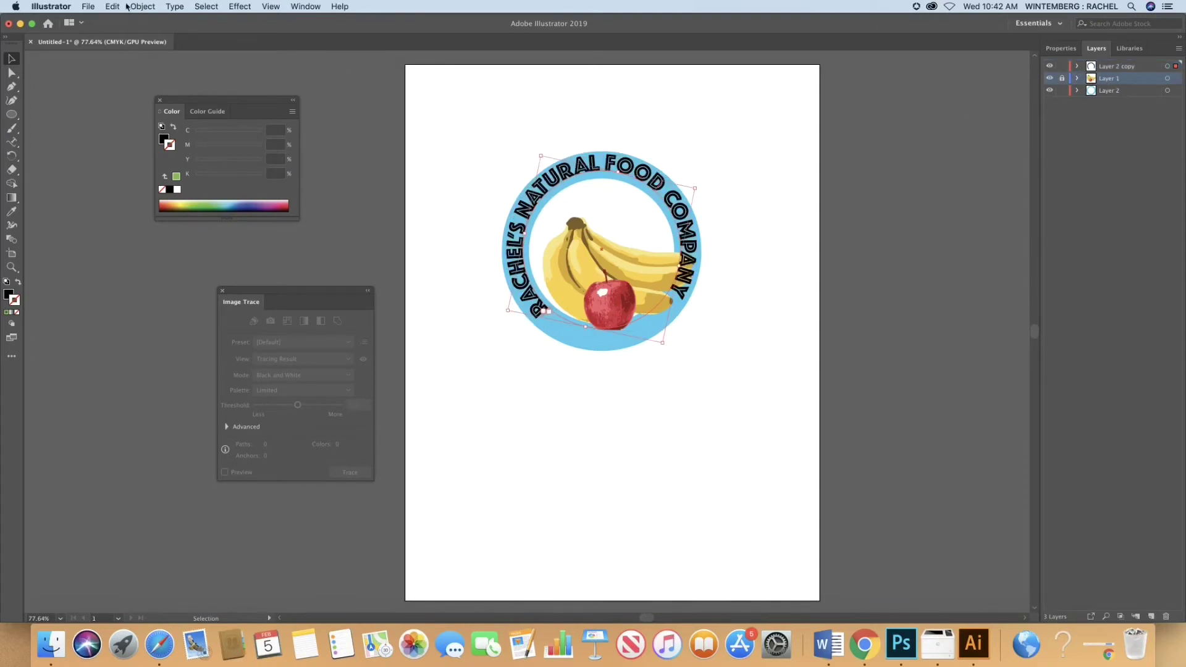
pyautogui.click(906, 207)
pyautogui.moveTo(645, 328); pyautogui.dragTo(620, 295)
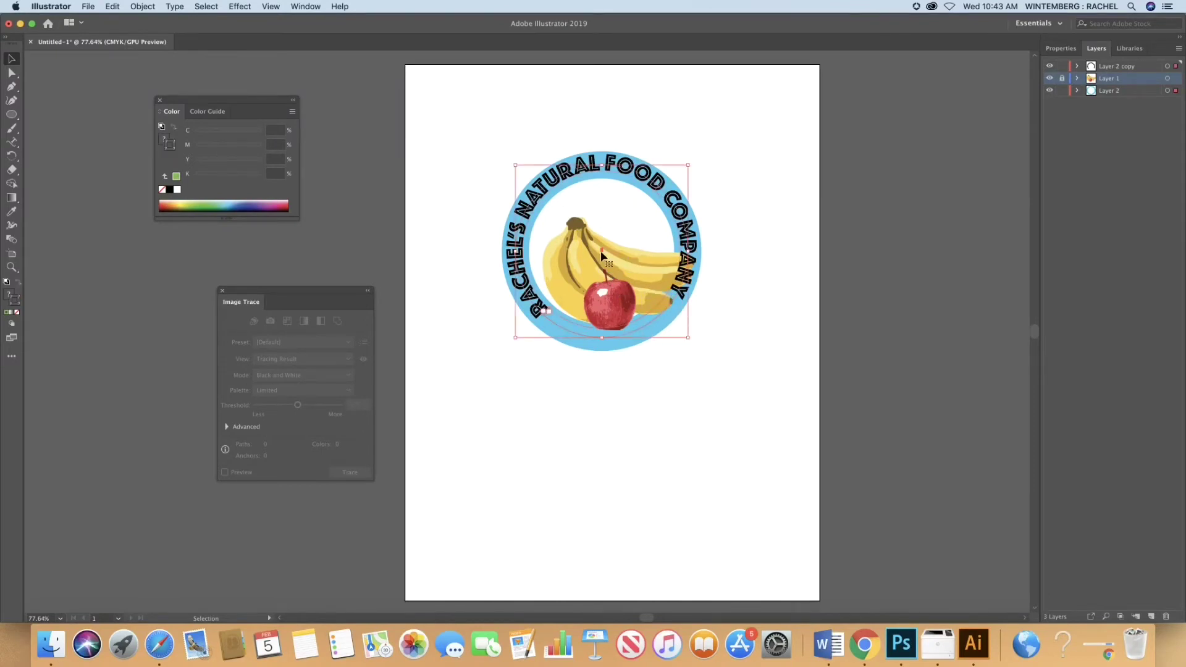
pyautogui.click(1061, 67)
pyautogui.click(1061, 91)
pyautogui.click(1062, 79)
pyautogui.click(1102, 79)
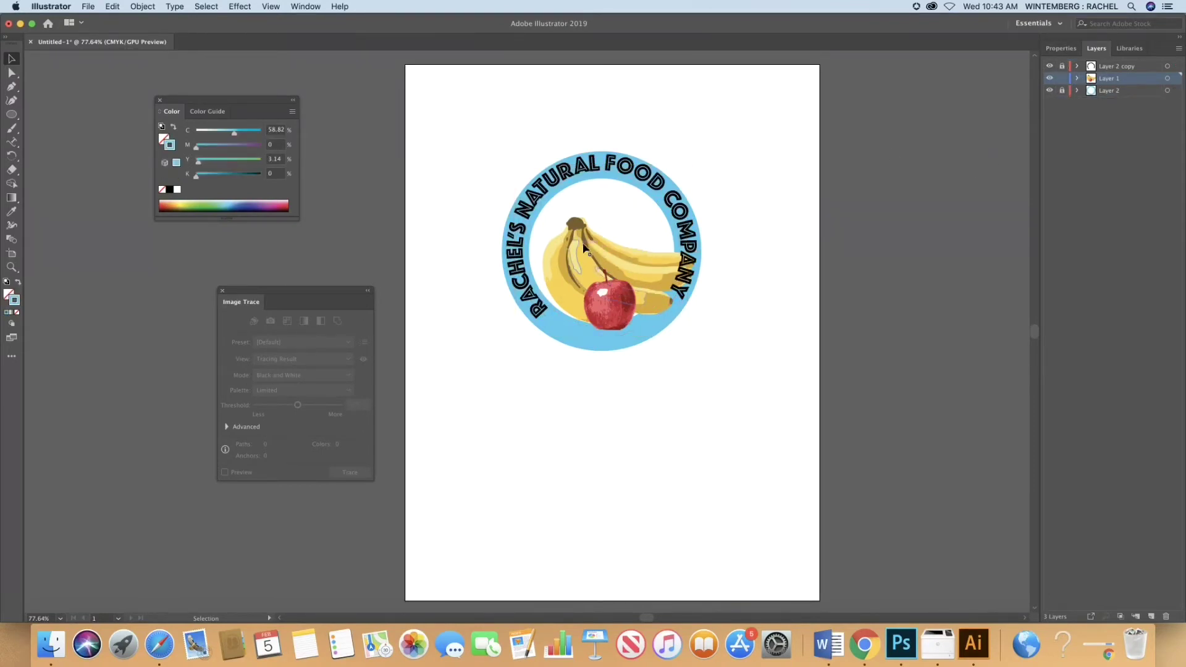
# Move the banana and apple artwork down over the ring's lower edge and scale it down slightly
pyautogui.click(597, 248)
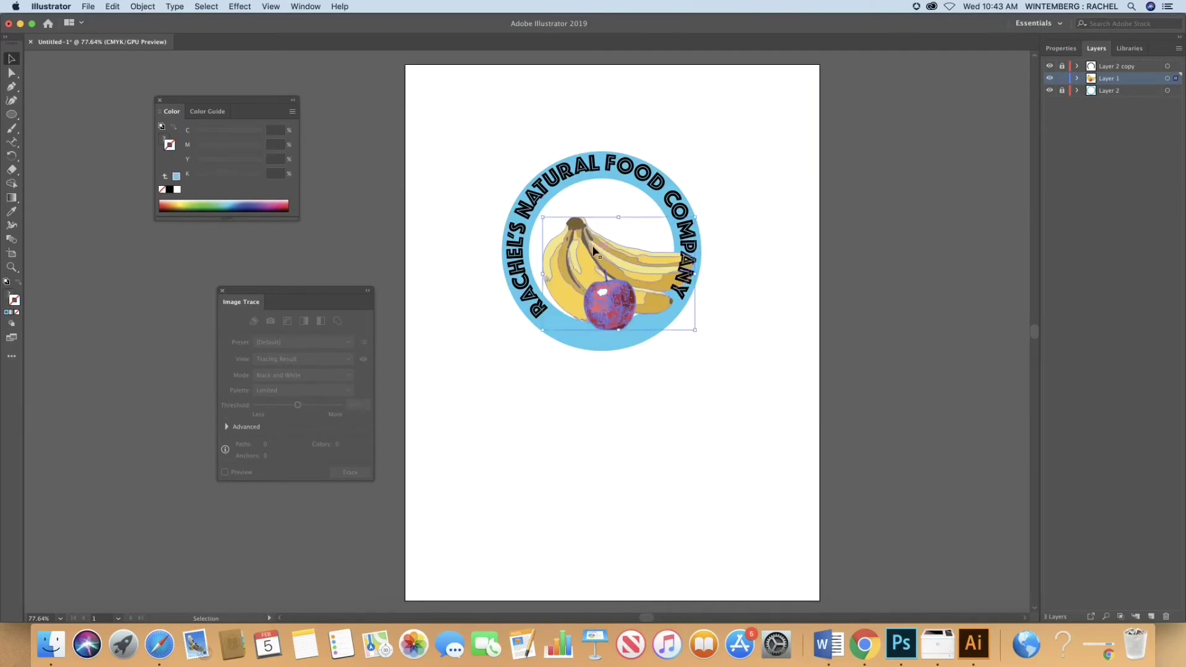
pyautogui.moveTo(598, 248); pyautogui.dragTo(582, 261)
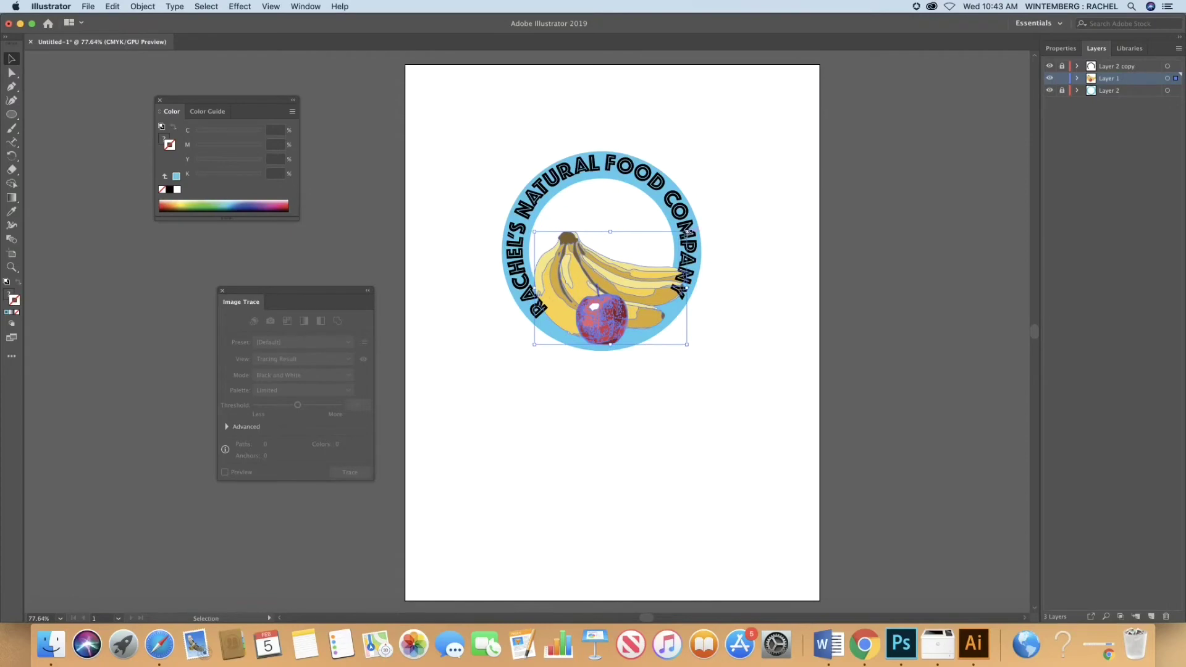
pyautogui.moveTo(687, 232); pyautogui.dragTo(674, 241)
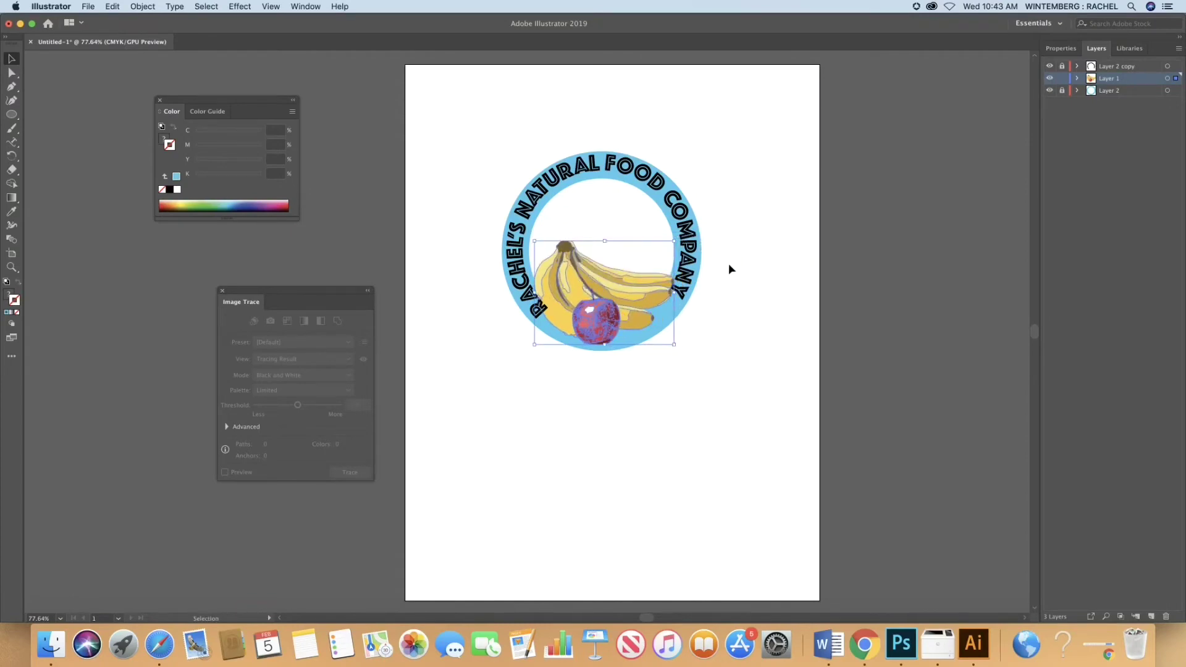
pyautogui.click(915, 265)
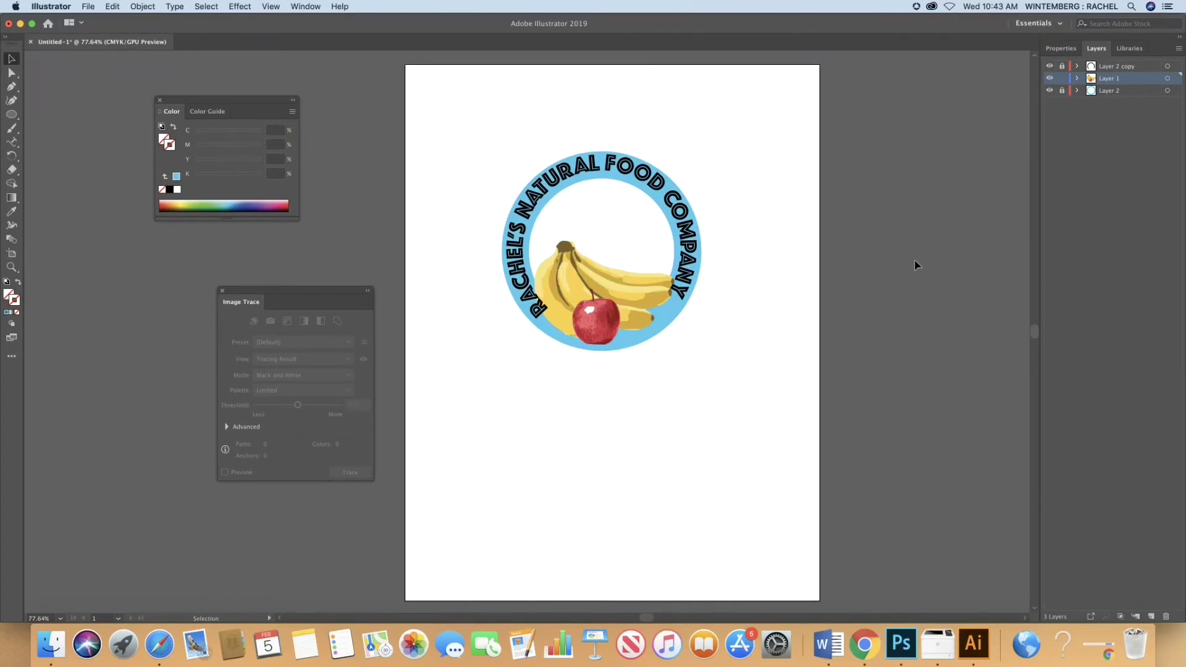
# Create a new layer named Layer 4 and place it below Layer 2 at the bottom of the stack
pyautogui.click(1118, 91)
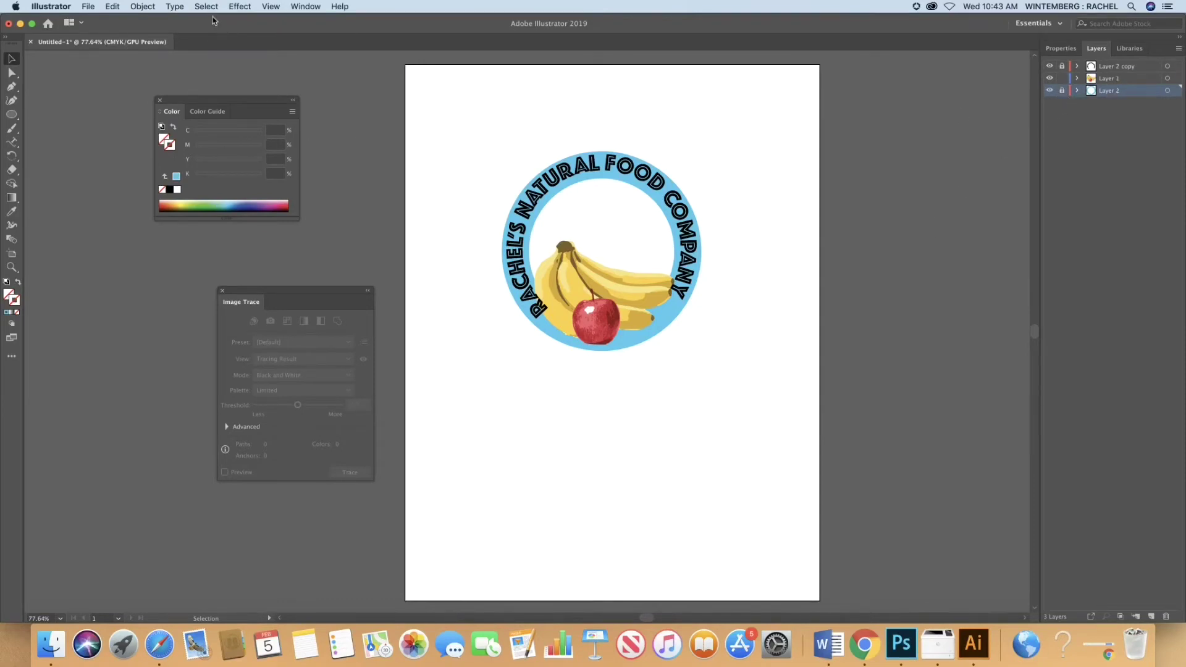
pyautogui.click(1178, 48)
pyautogui.click(1087, 46)
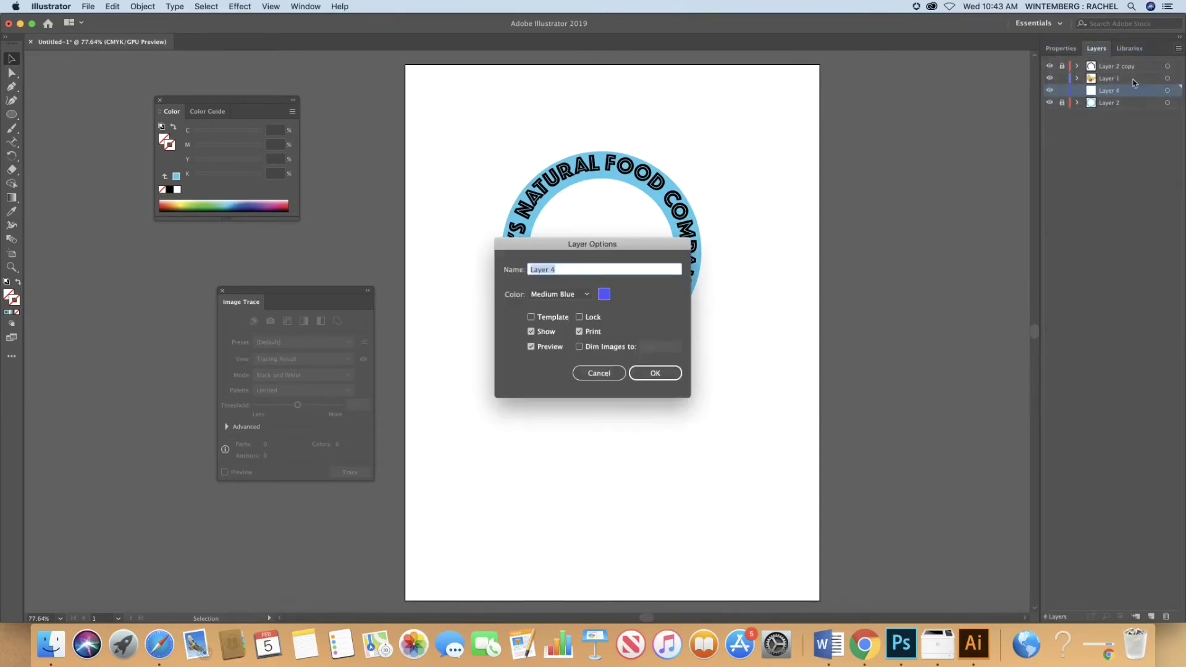
pyautogui.click(643, 373)
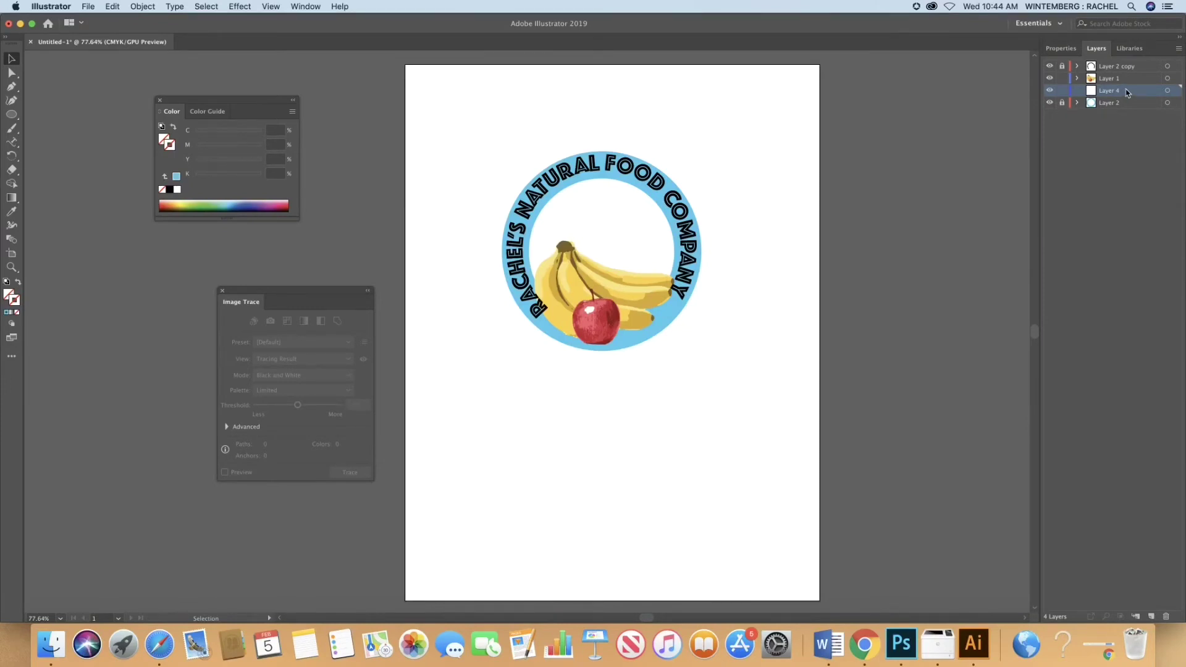
pyautogui.moveTo(1127, 92); pyautogui.dragTo(1115, 115)
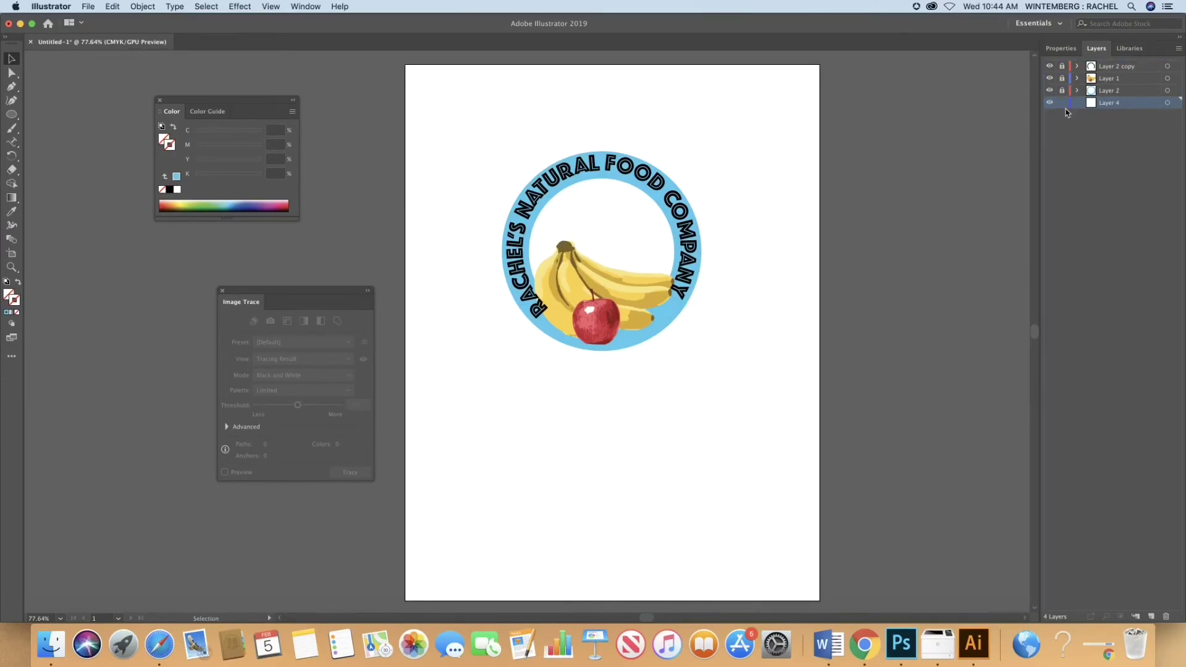
# Set the stroke color to light orange and the fill color to orange
pyautogui.click(165, 202)
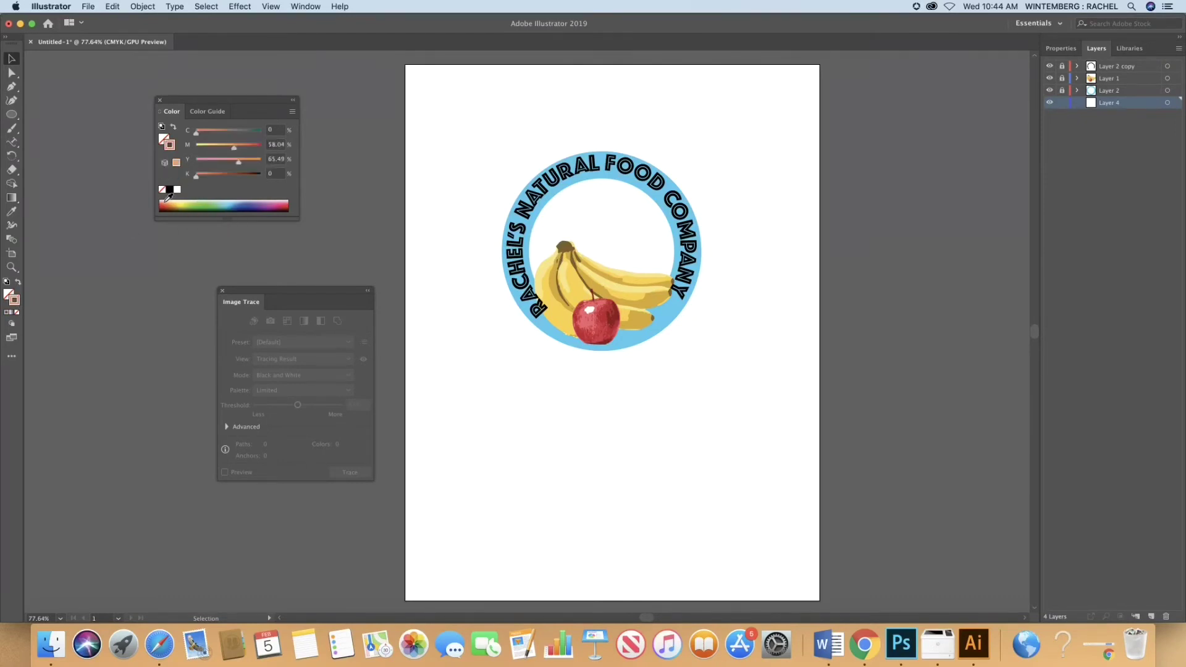
pyautogui.click(8, 294)
pyautogui.click(169, 202)
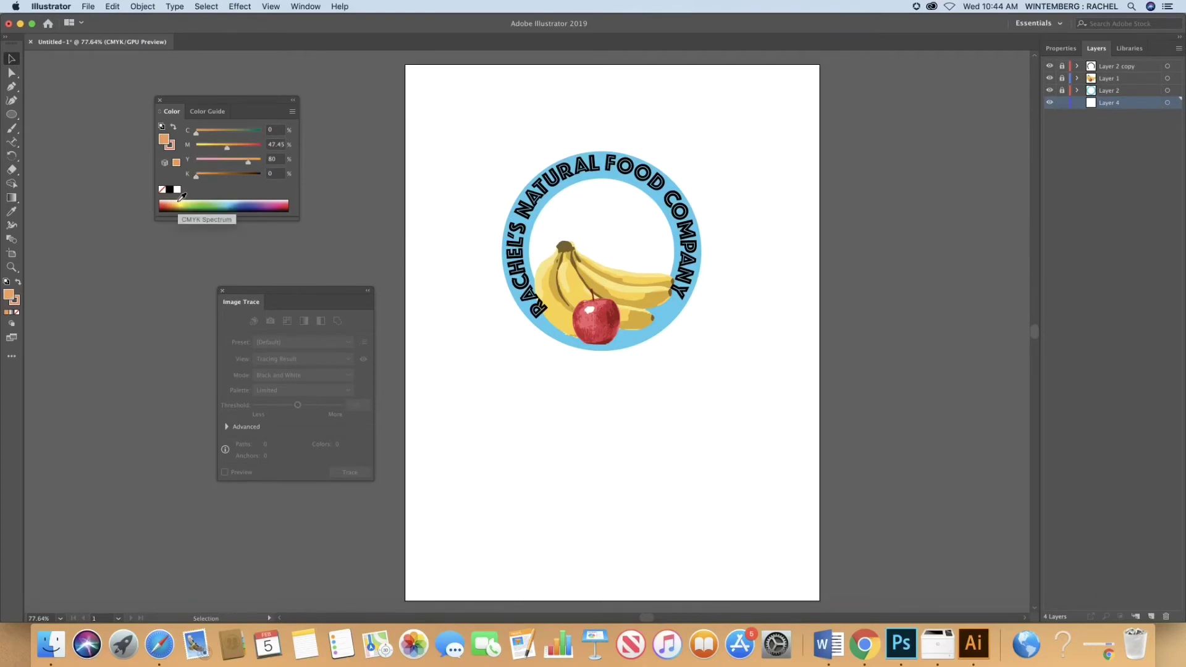
# Set the fill to the Orange, Yellow gradient preset and move the gradient settings clear of the artwork
pyautogui.click(11, 312)
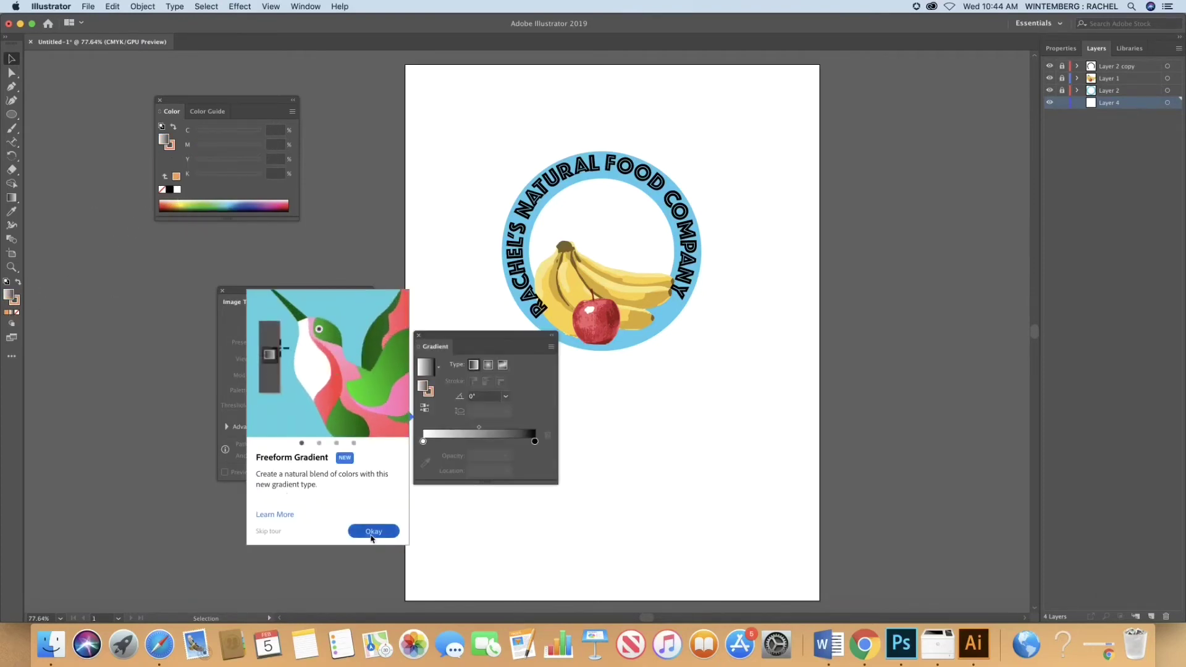
pyautogui.click(372, 531)
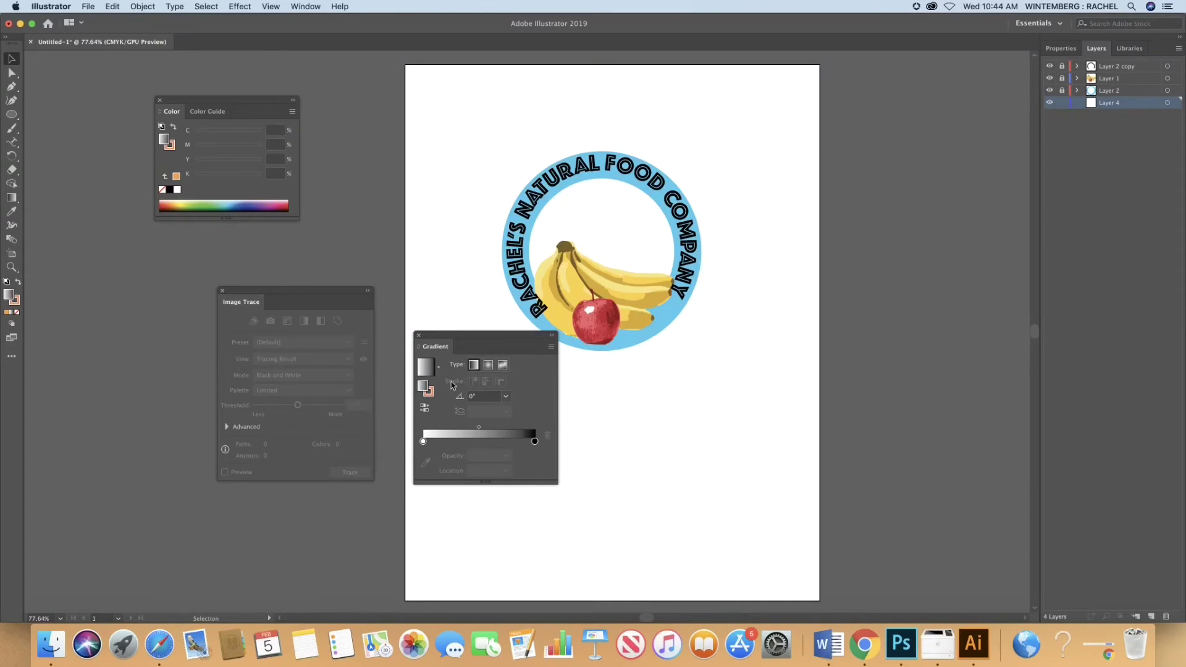
pyautogui.click(170, 189)
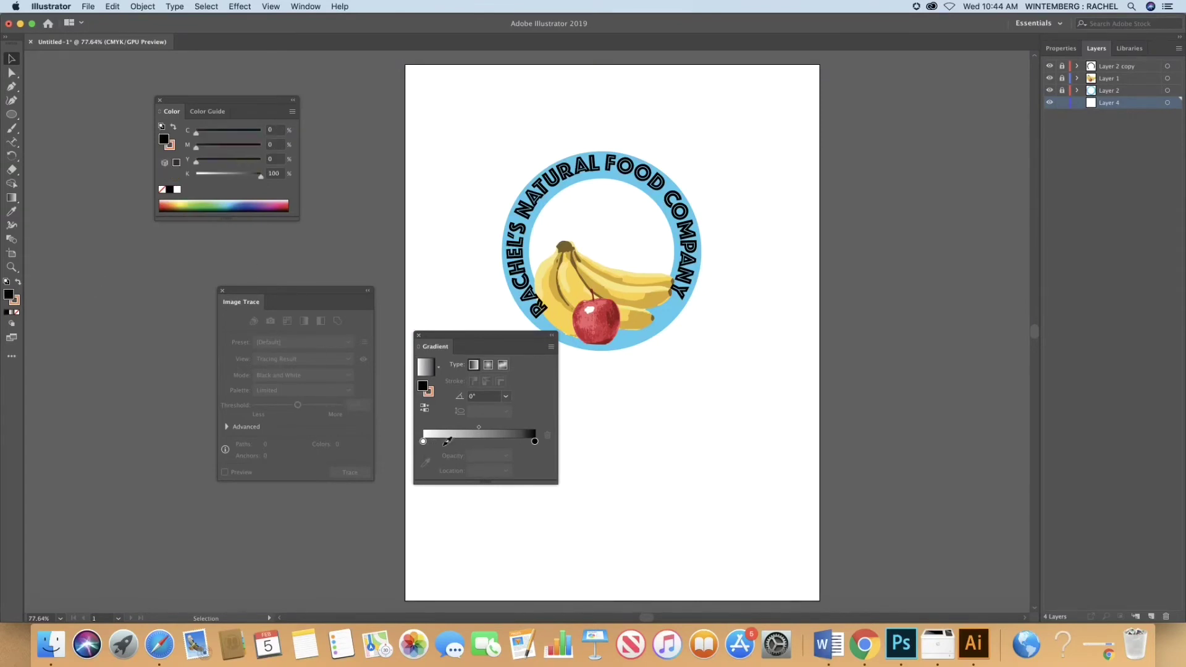
pyautogui.click(426, 440)
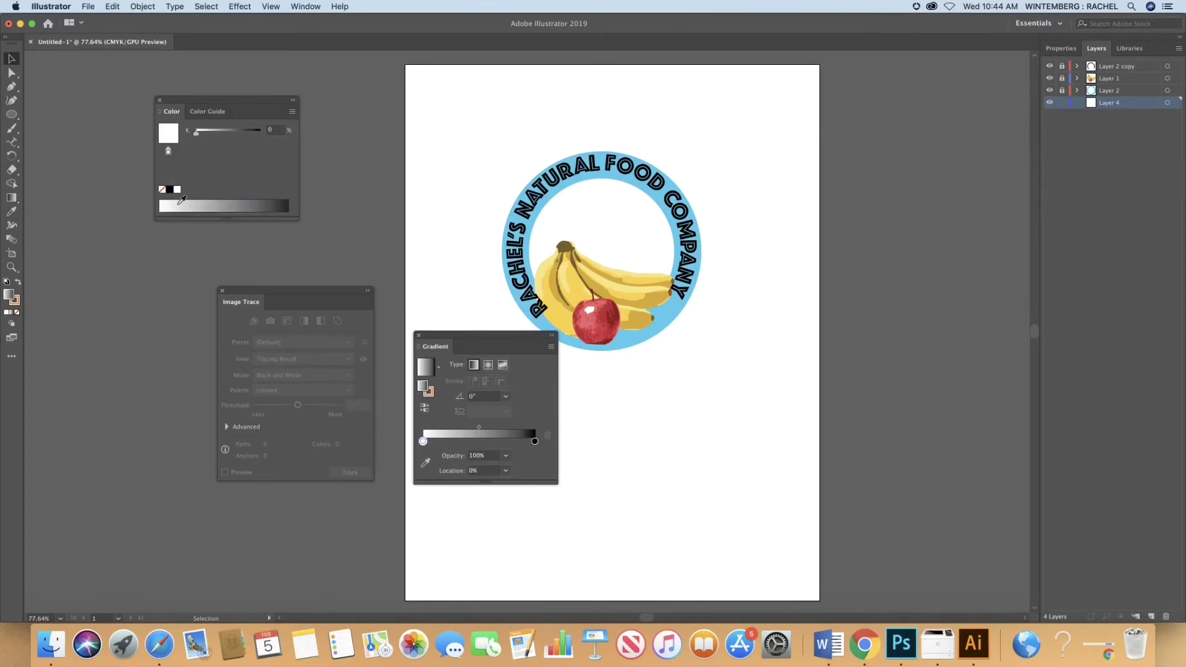
pyautogui.click(208, 111)
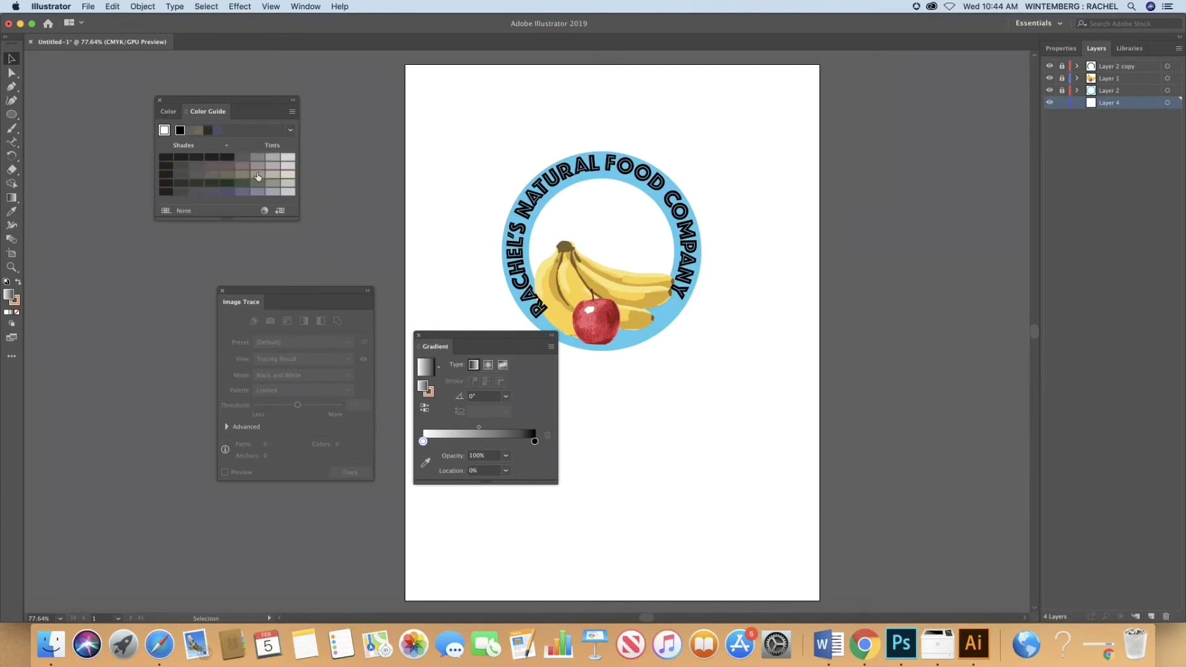
pyautogui.click(438, 368)
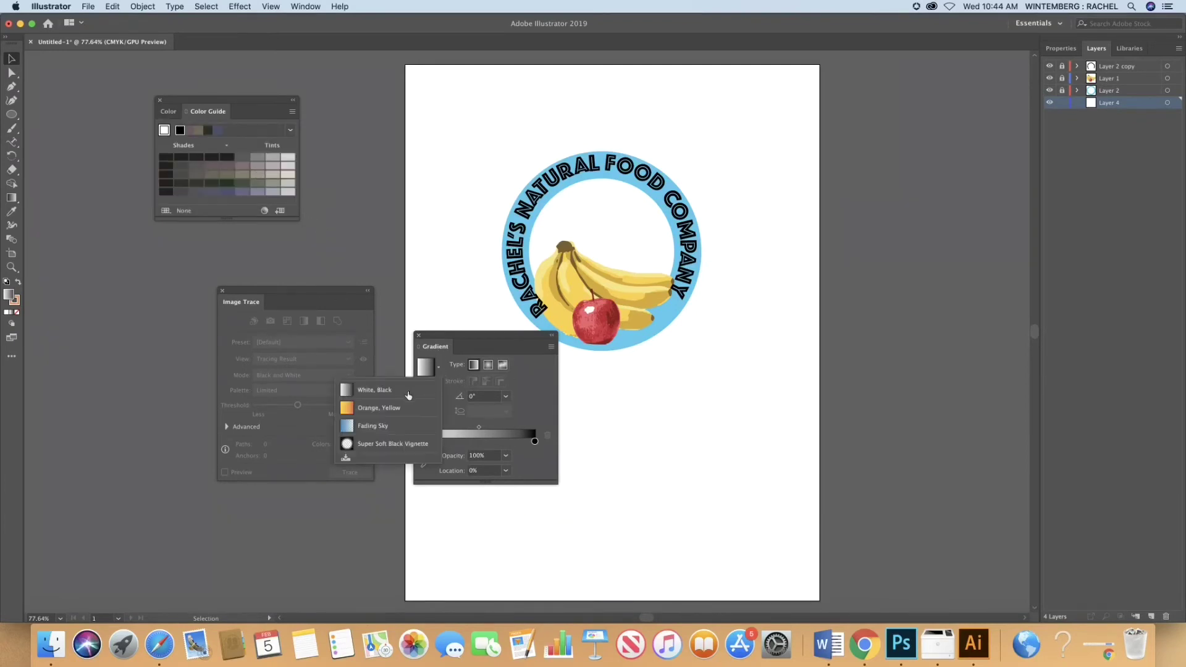
pyautogui.click(397, 410)
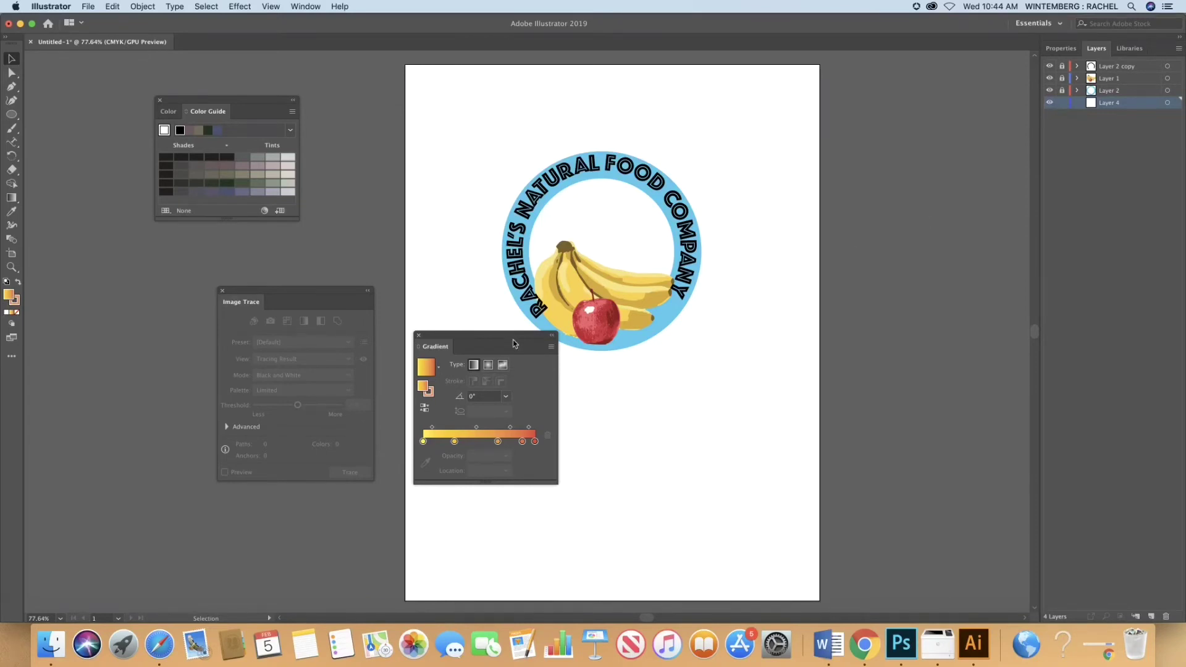
pyautogui.moveTo(515, 344); pyautogui.dragTo(148, 326)
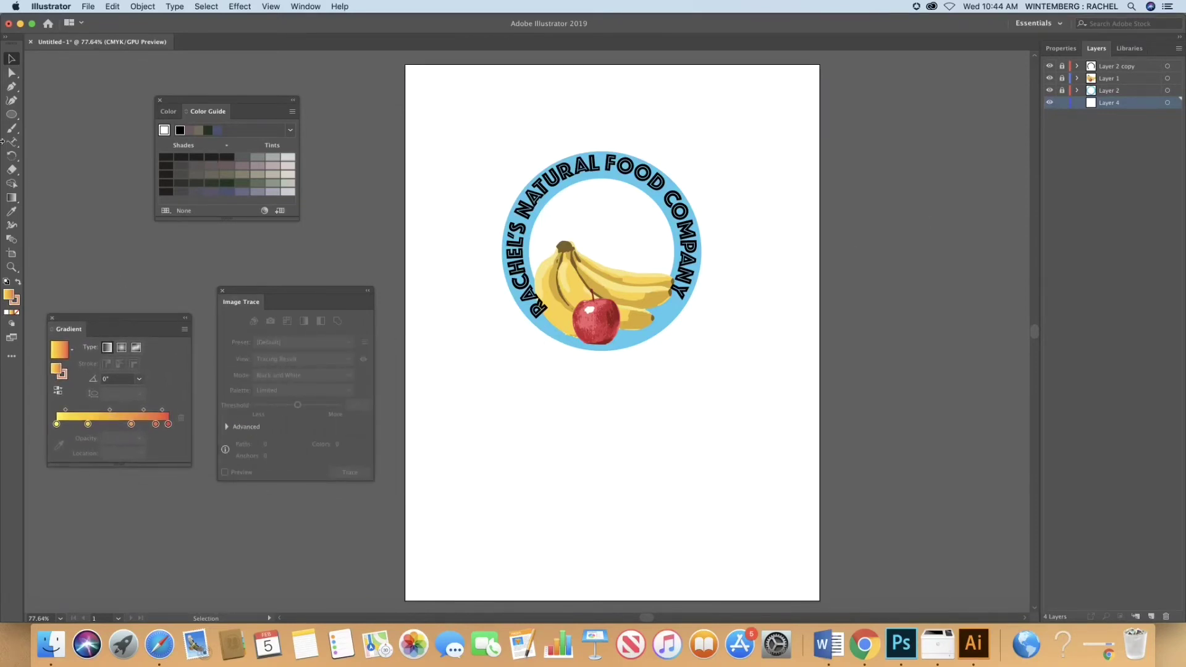
# Draw a gradient-filled circle on Layer 4 and move it up to the ring's center behind the bananas as a sun
pyautogui.click(11, 114)
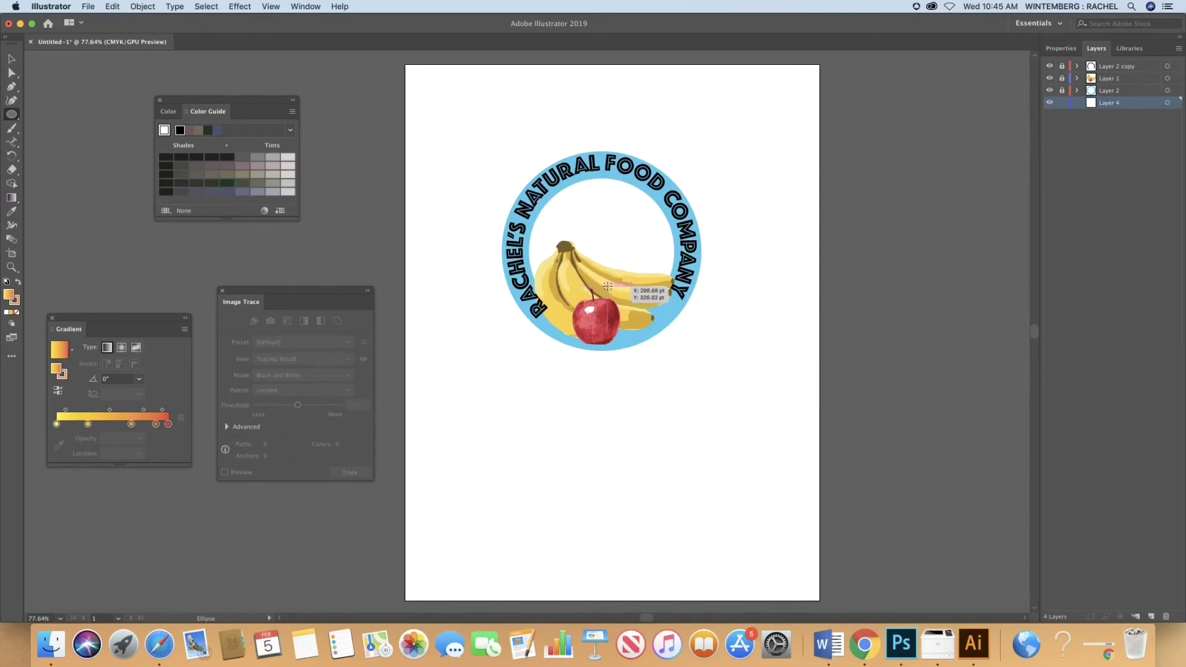
pyautogui.moveTo(607, 286); pyautogui.dragTo(654, 338)
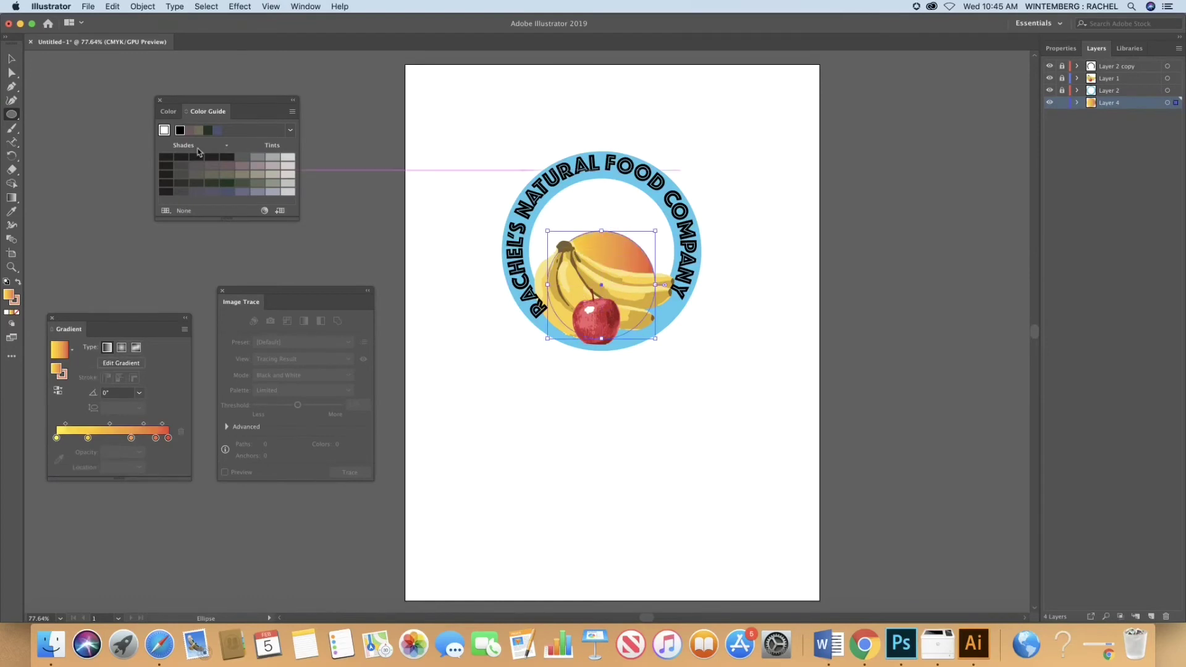
pyautogui.click(12, 61)
pyautogui.moveTo(605, 250); pyautogui.dragTo(606, 218)
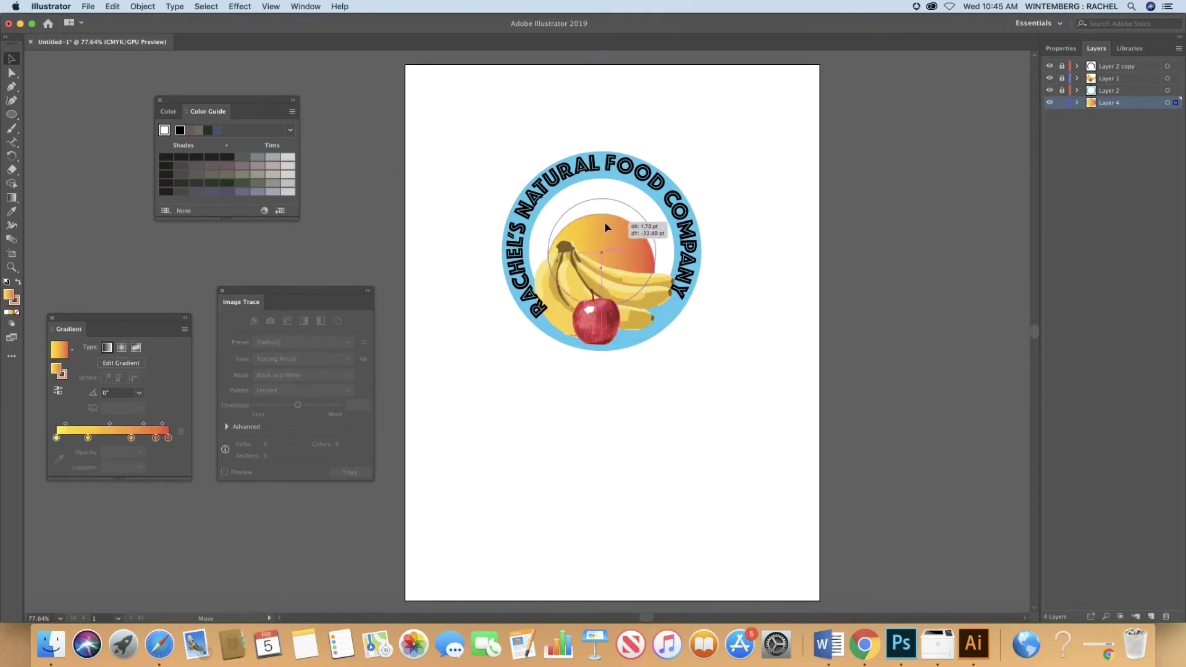
pyautogui.click(872, 248)
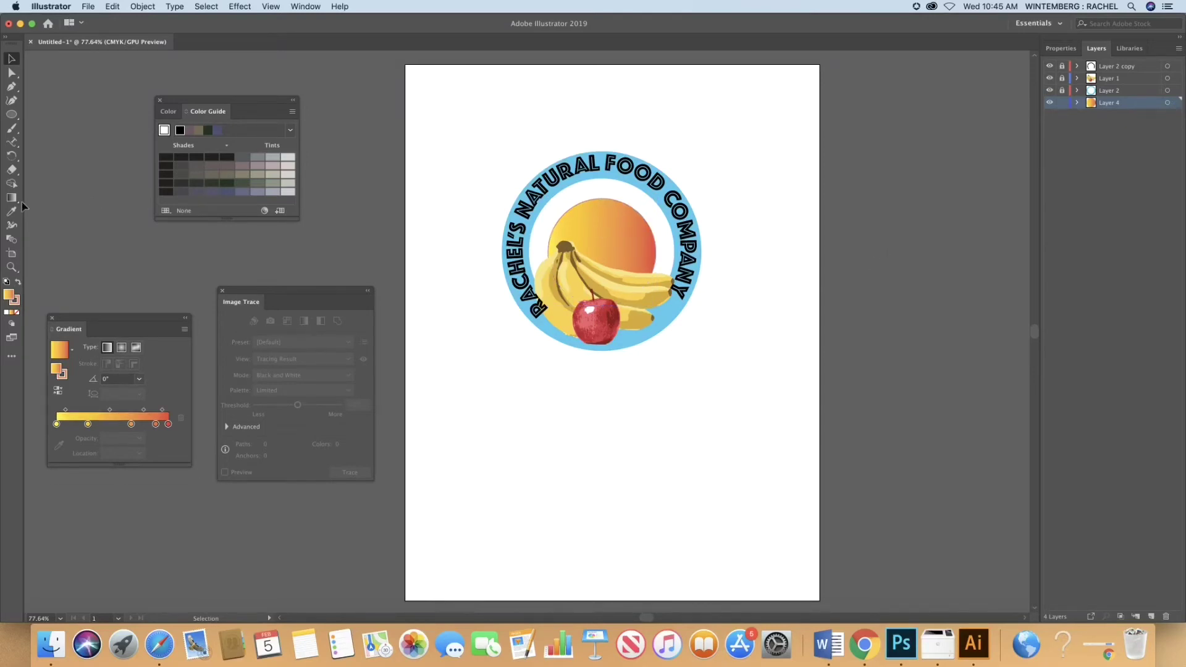
pyautogui.click(15, 131)
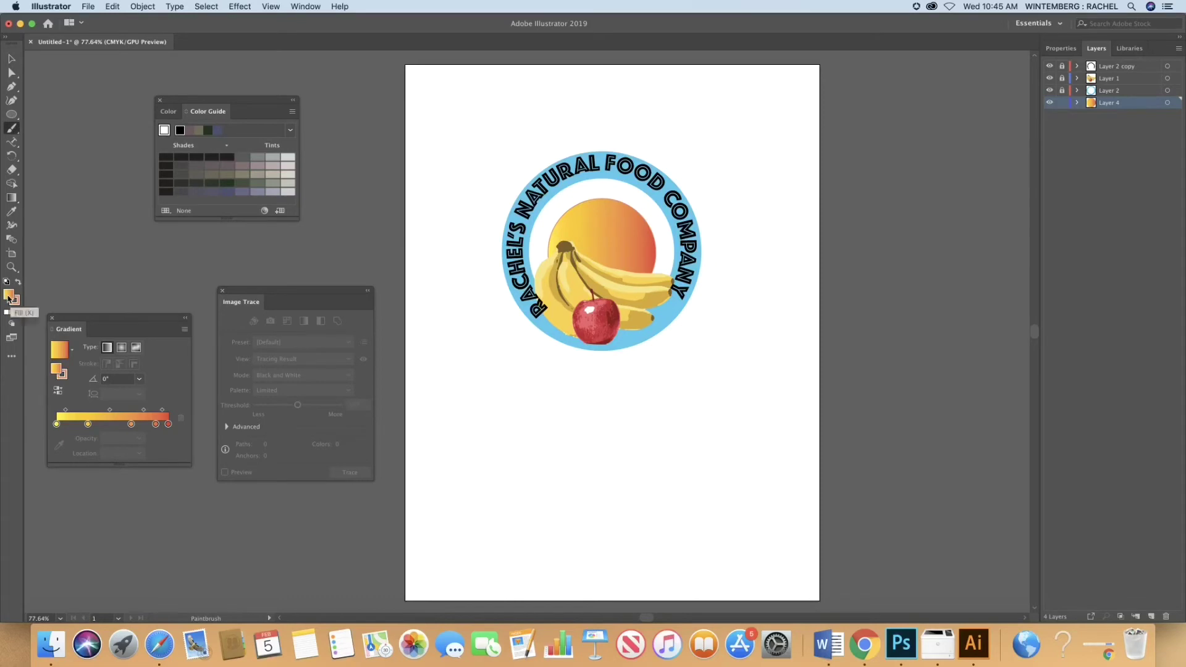
pyautogui.click(72, 350)
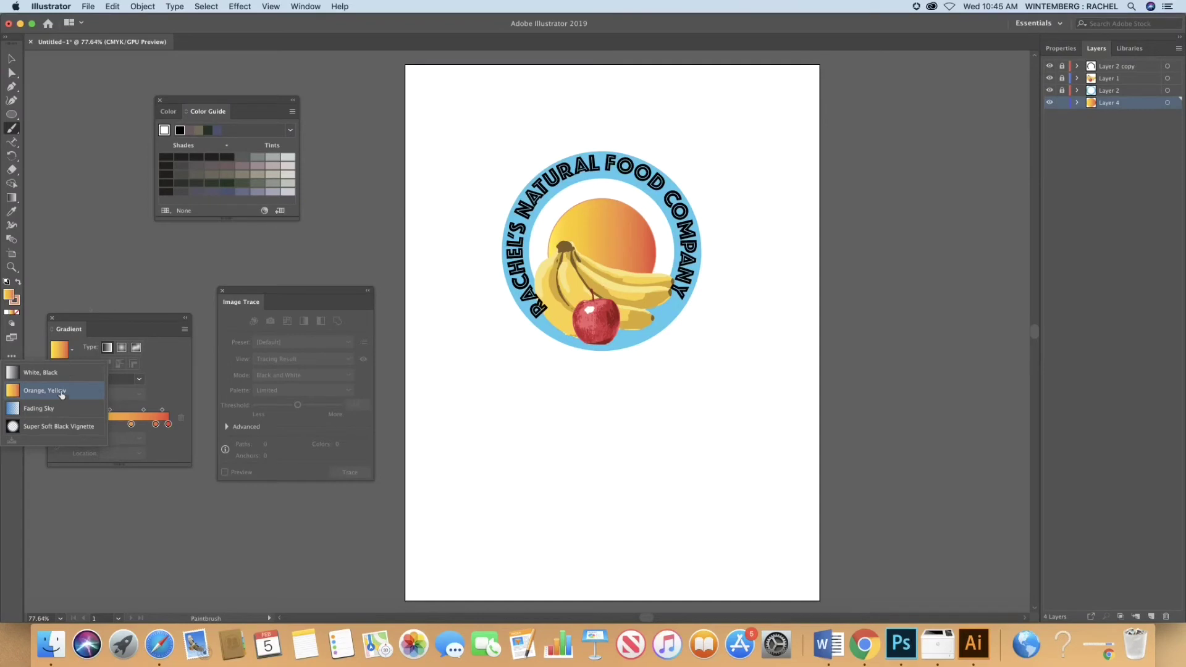
pyautogui.click(66, 262)
# Change the sun circle's gradient from linear to radial
pyautogui.click(11, 59)
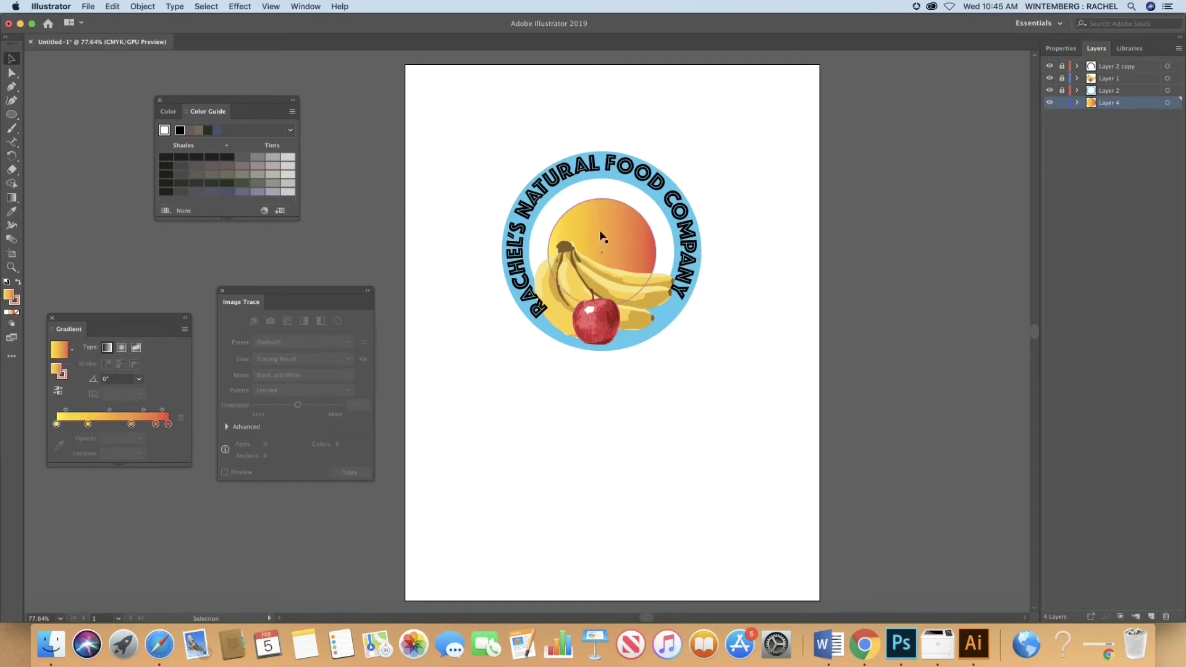
pyautogui.click(122, 348)
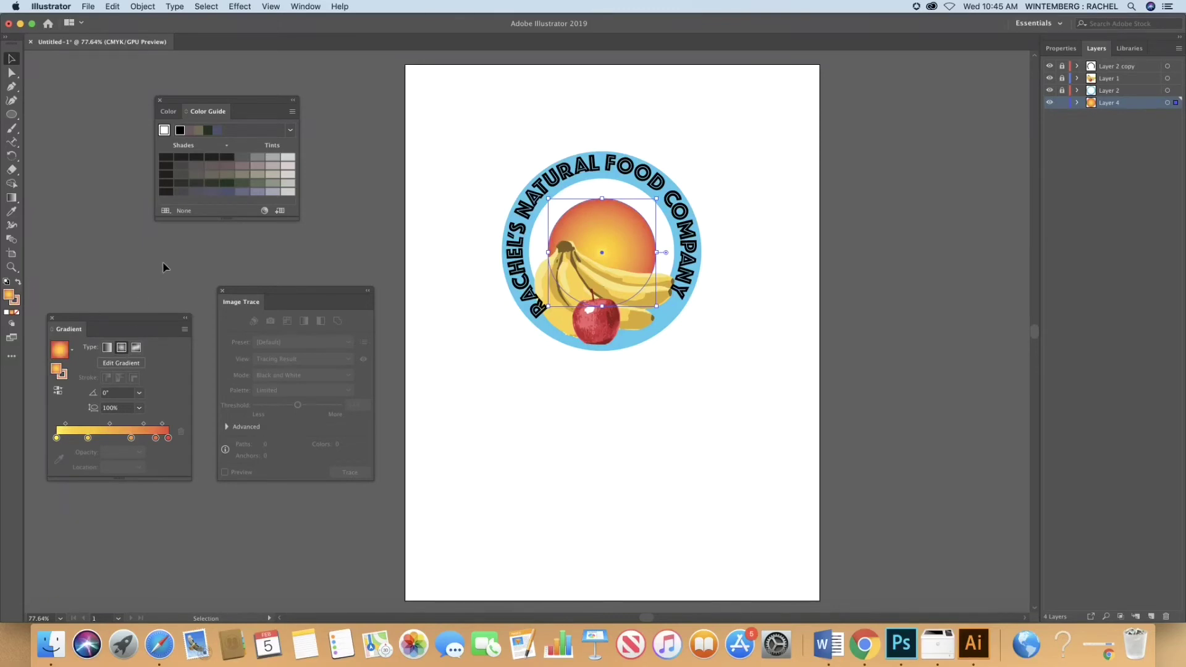
# Unlock Layer 2, then briefly hide and reshow Layer 1 and Layer 2 copy to check their artwork
pyautogui.click(168, 112)
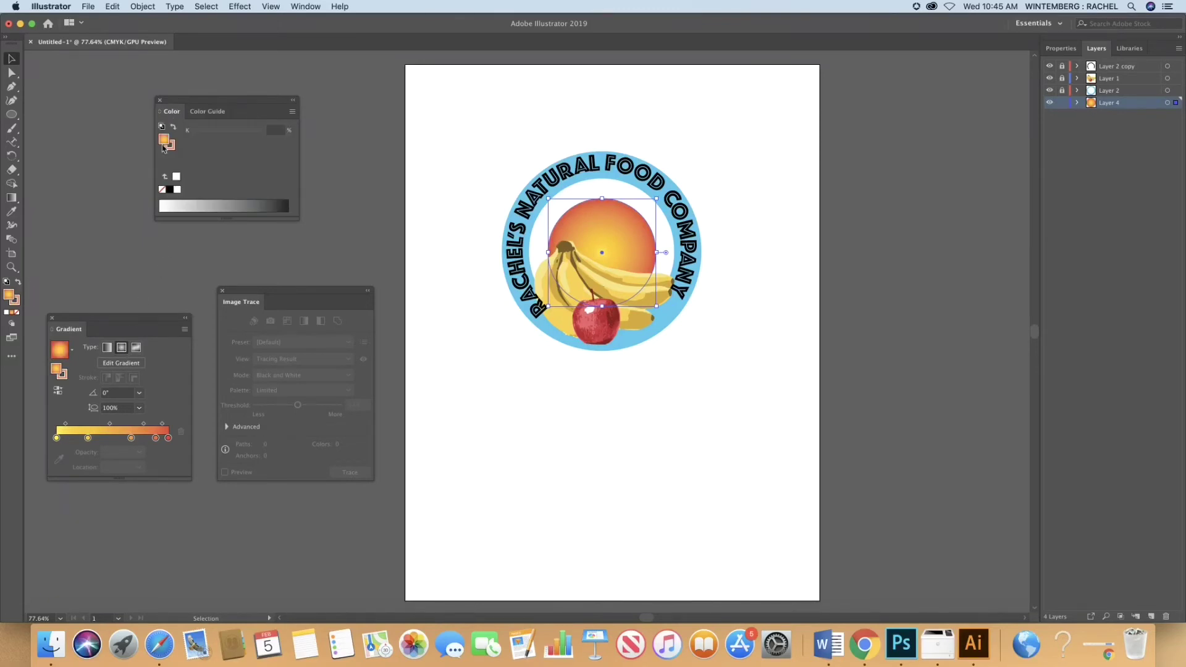
pyautogui.click(103, 184)
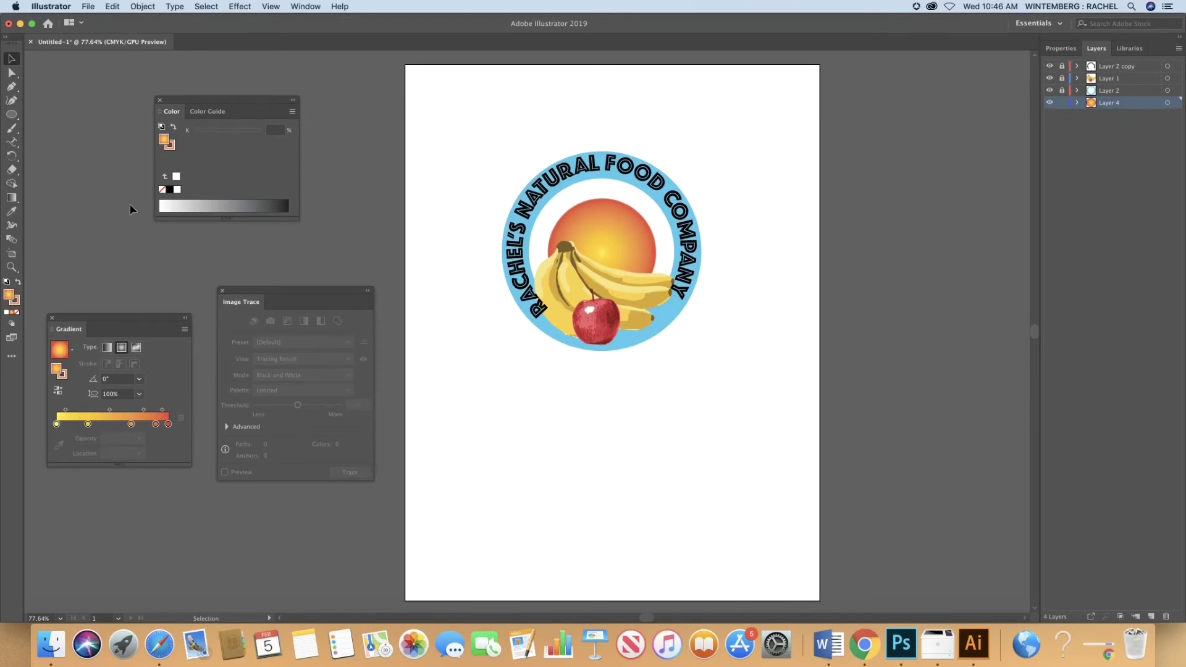
pyautogui.click(1109, 91)
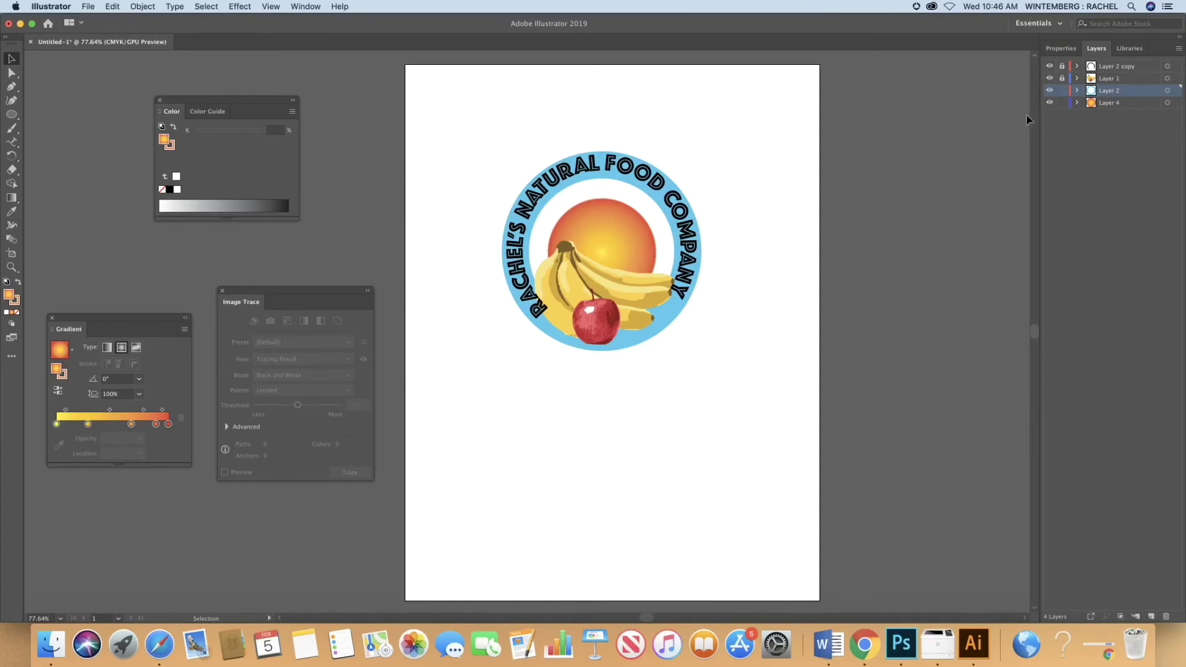
pyautogui.click(636, 209)
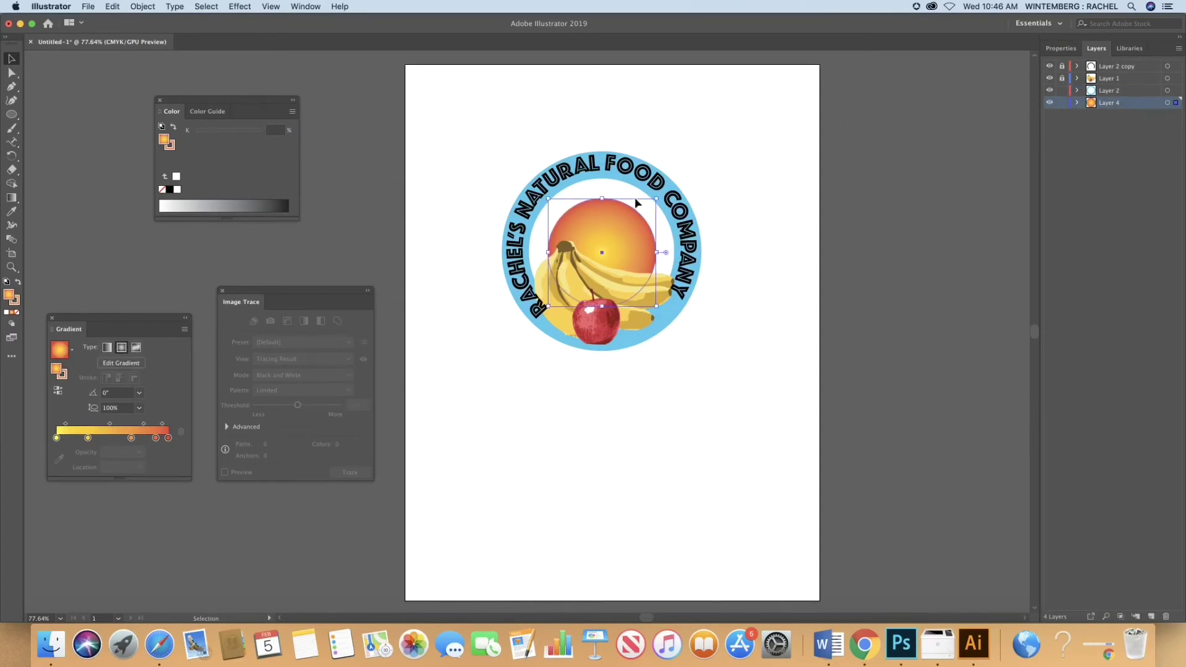
pyautogui.click(1049, 77)
pyautogui.click(1049, 78)
pyautogui.click(1049, 66)
pyautogui.click(1049, 66)
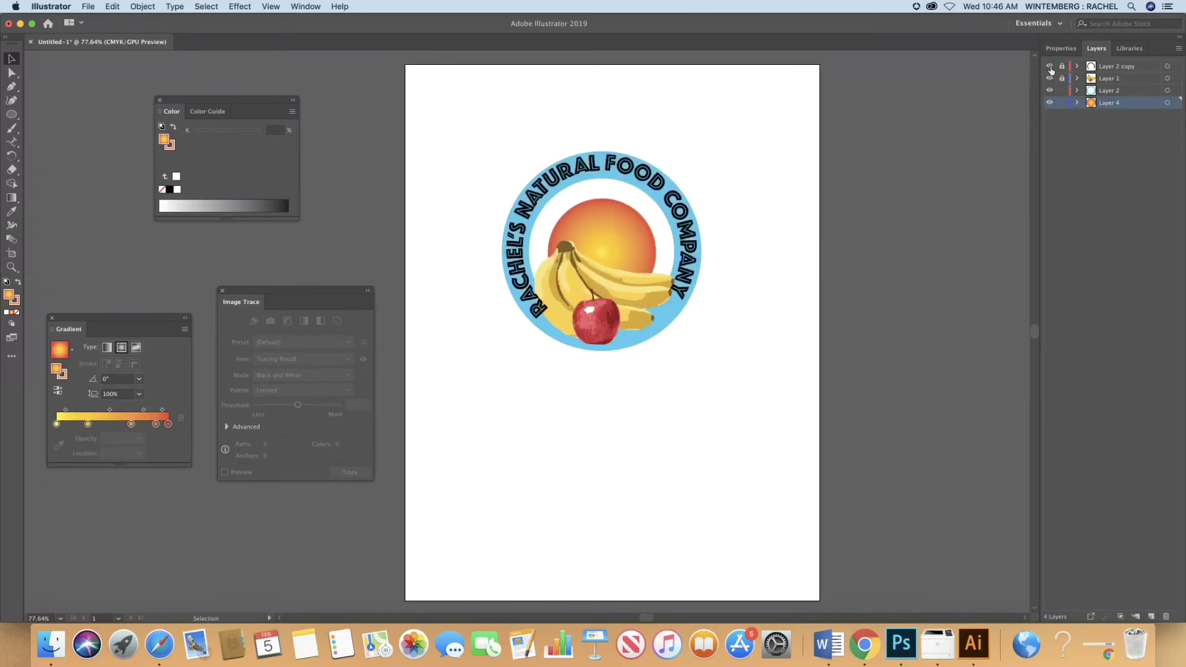
pyautogui.click(1095, 91)
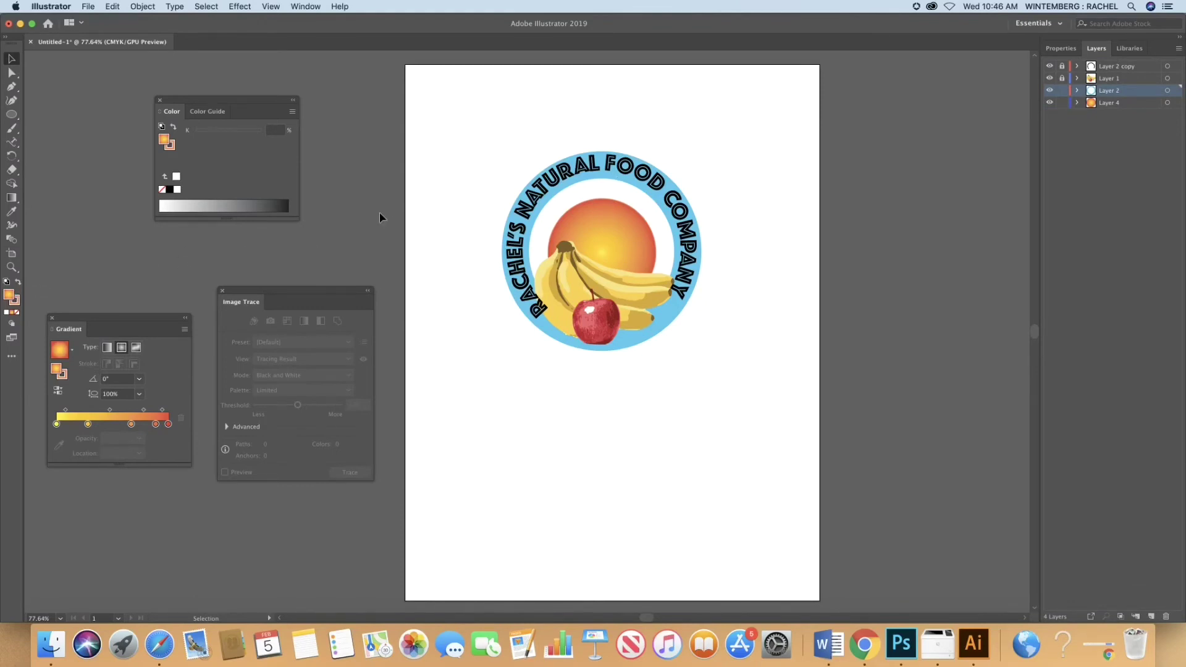
# Create Layer 5 with default layer options and move it below Layer 4 at the bottom of the stack
pyautogui.click(1121, 103)
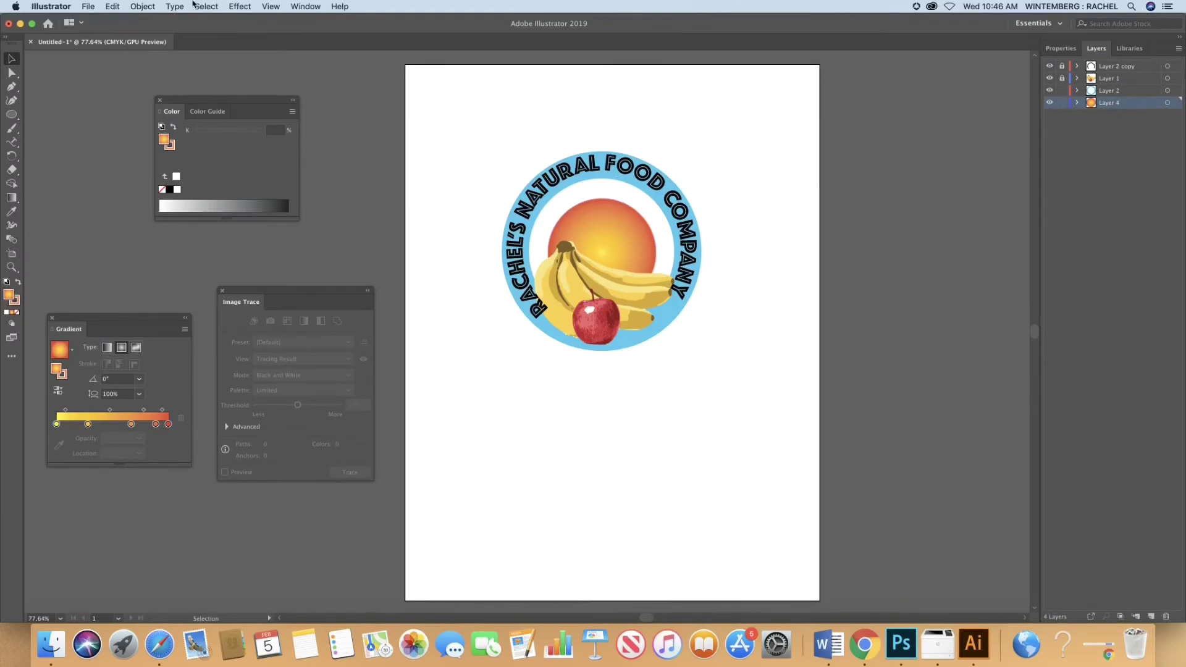
pyautogui.click(1178, 49)
pyautogui.click(1130, 52)
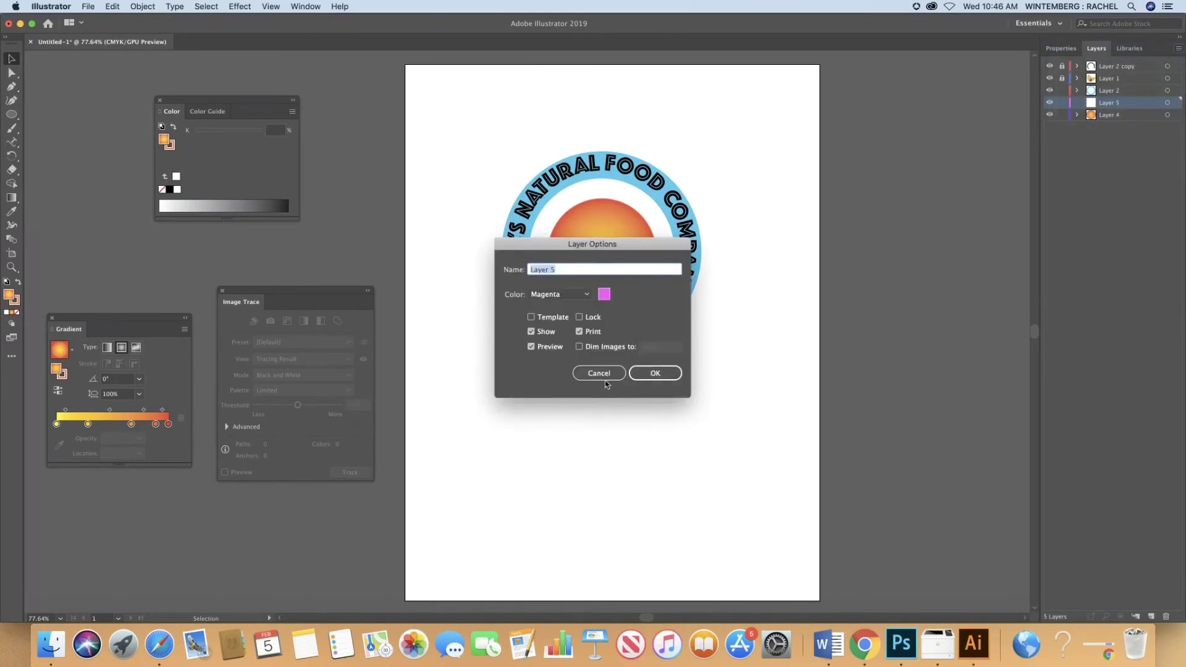
pyautogui.click(654, 373)
pyautogui.moveTo(1109, 102); pyautogui.dragTo(1135, 127)
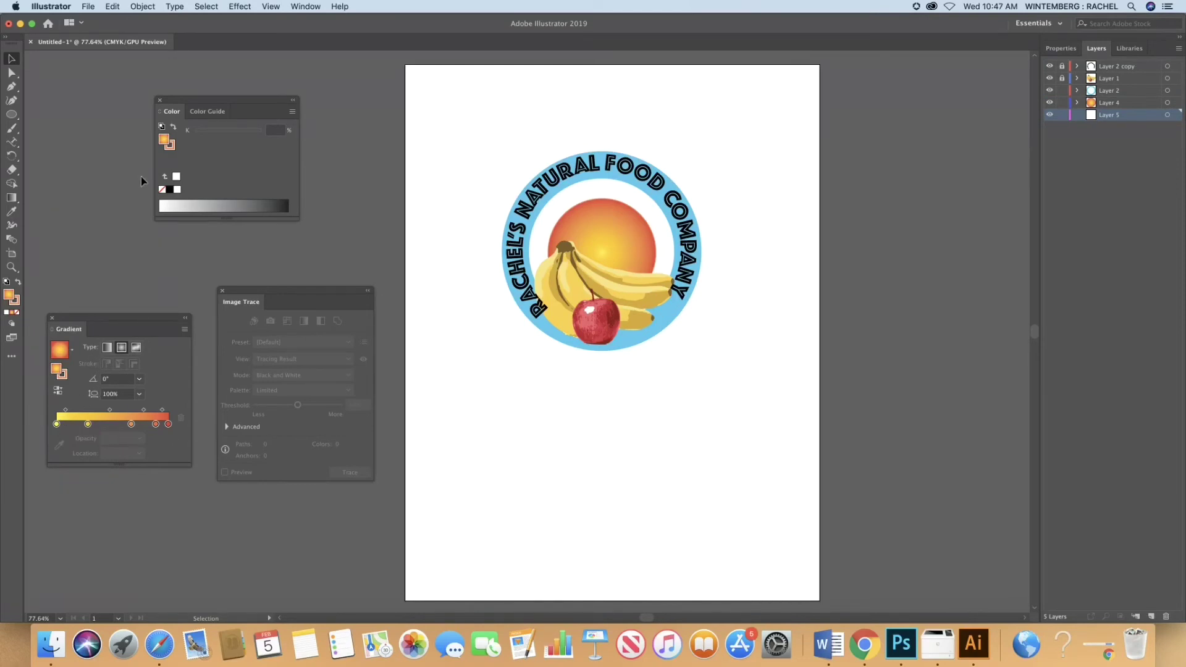
# Browse the Color Guide harmonies and try the Brights color group in Edit Colors, then cancel
pyautogui.click(193, 113)
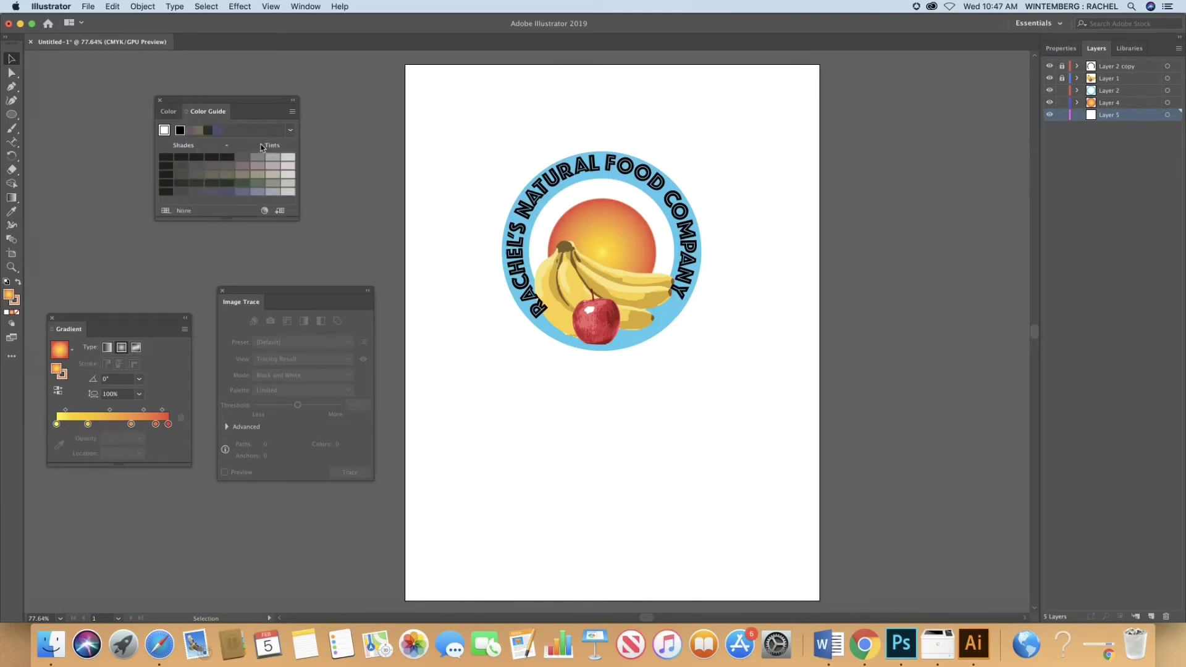
pyautogui.click(290, 129)
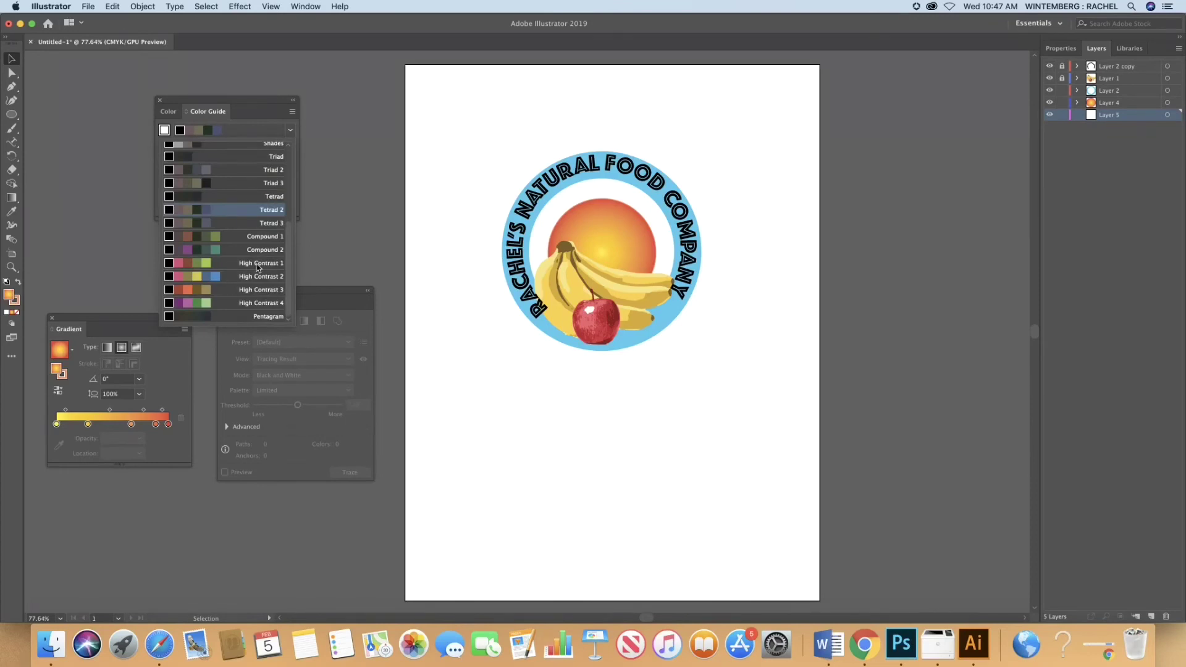
pyautogui.click(172, 114)
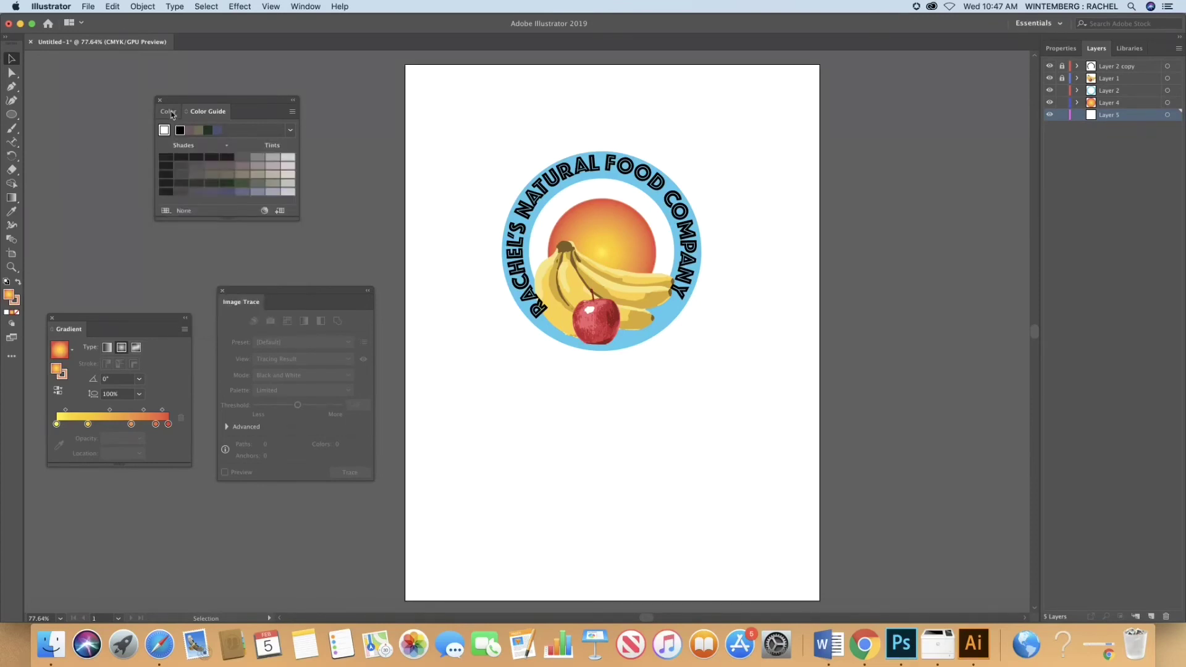
pyautogui.click(165, 132)
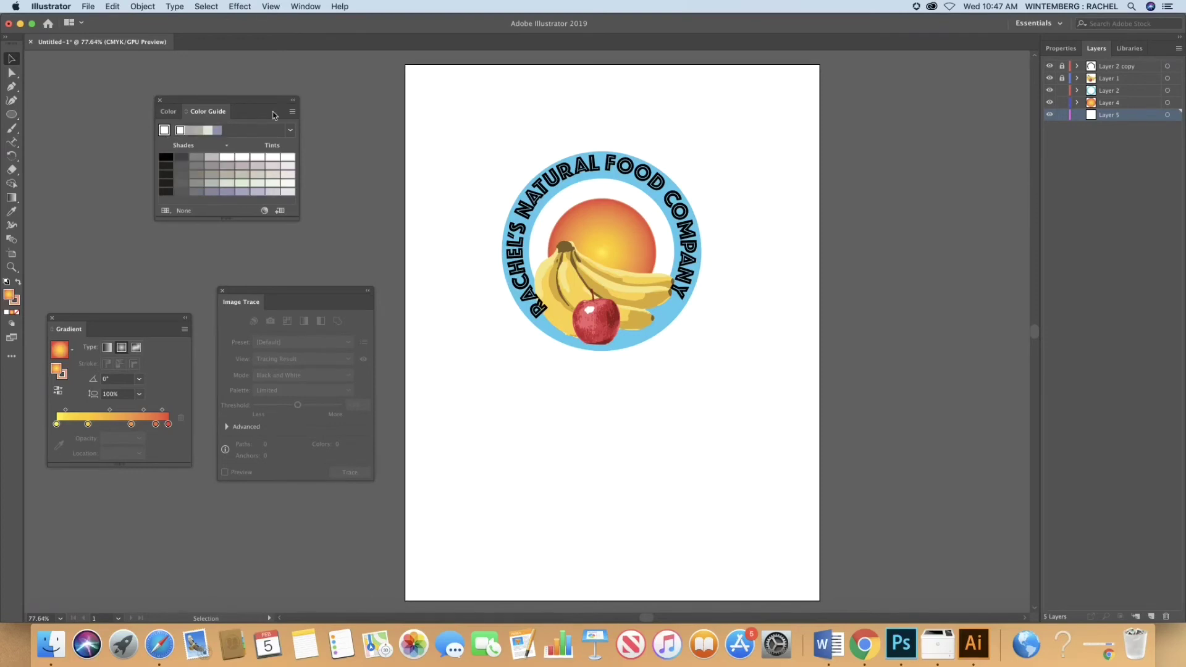
pyautogui.click(292, 112)
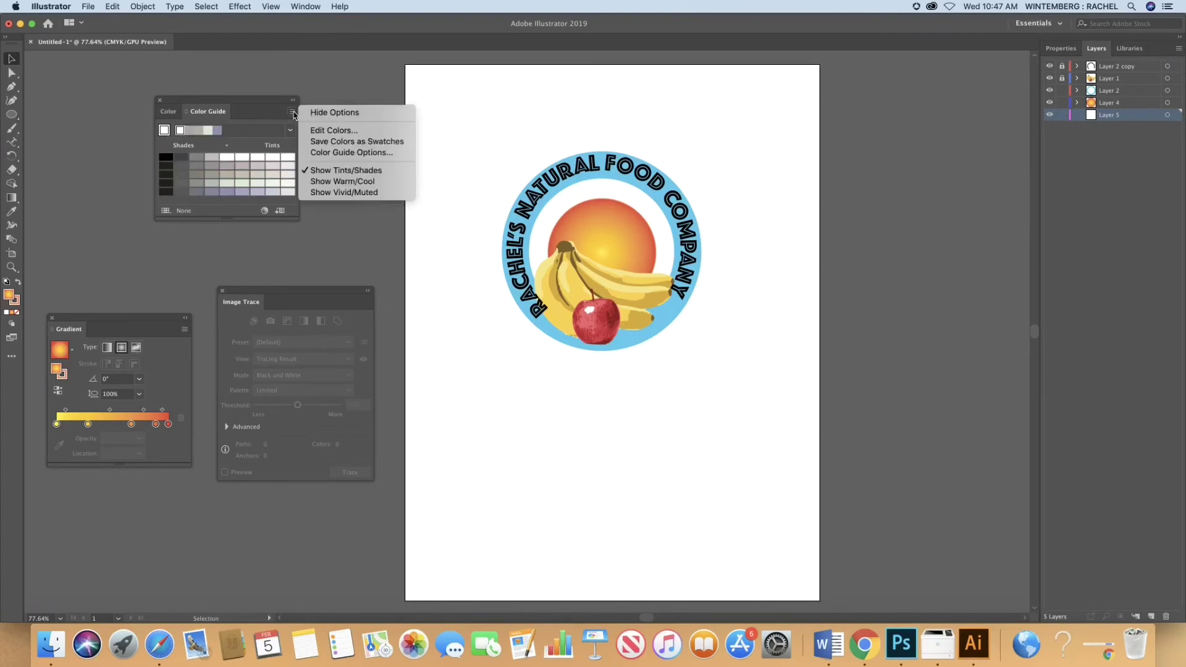
pyautogui.click(334, 131)
pyautogui.click(679, 228)
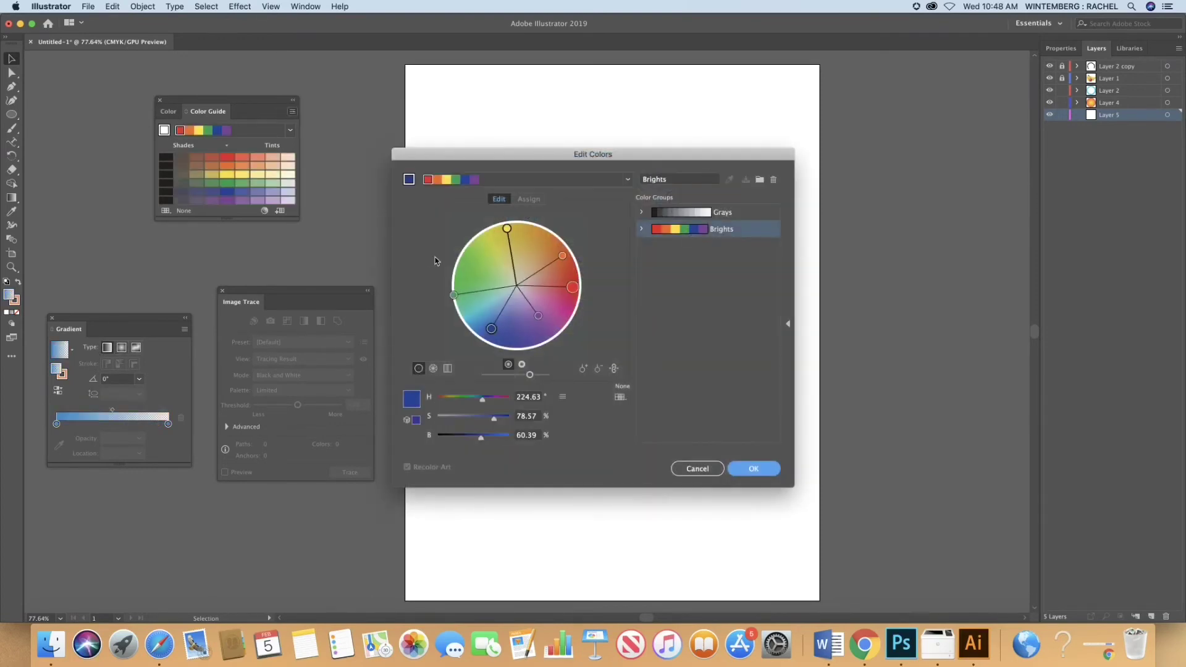
pyautogui.click(710, 467)
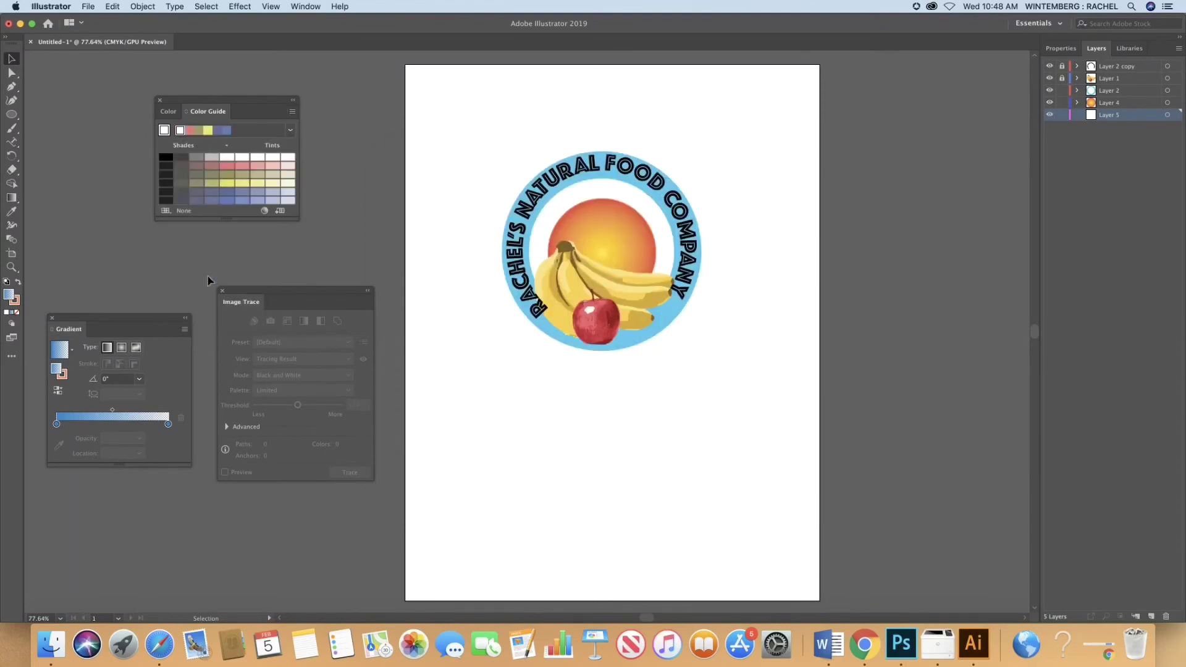
# Try to recolor the end stop of the blue gradient fill, then return the fill to a linear gradient
pyautogui.click(168, 425)
pyautogui.click(216, 131)
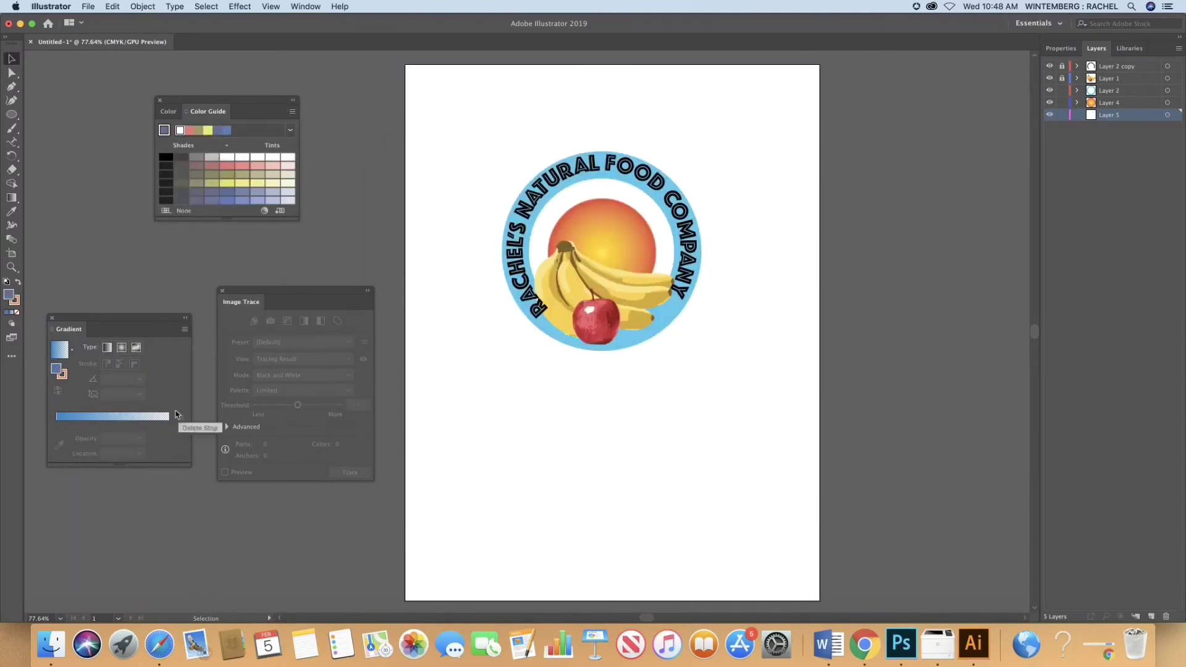
pyautogui.click(106, 348)
pyautogui.click(7, 313)
pyautogui.click(108, 349)
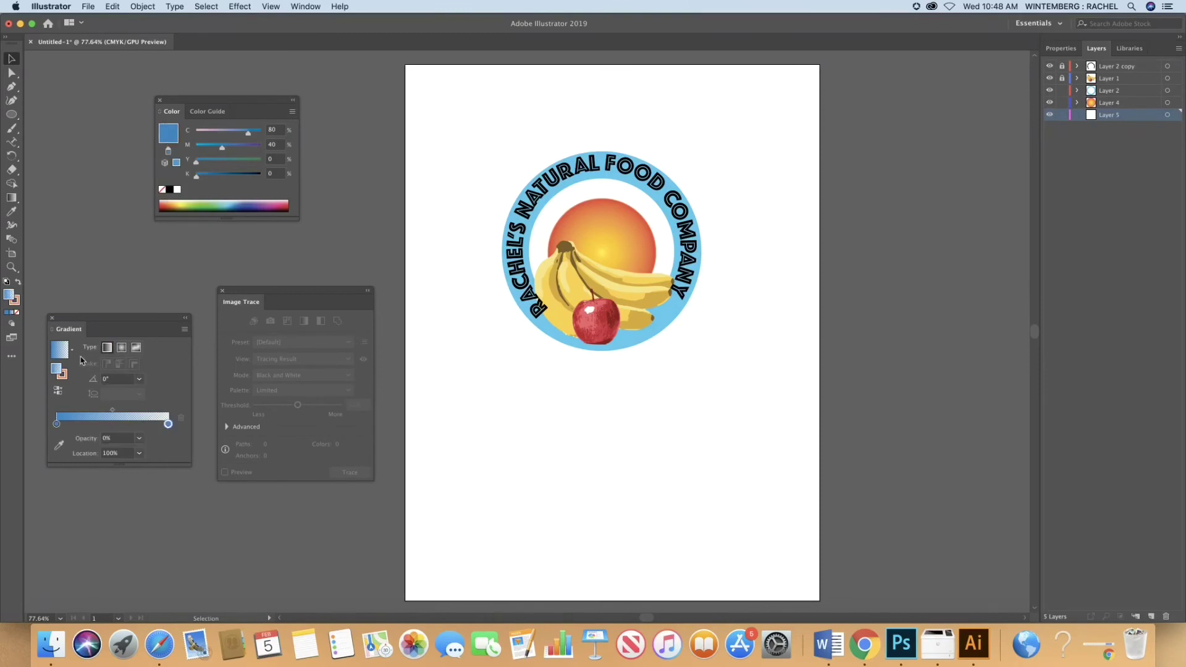
# Apply the Orange, Yellow gradient preset to the fill and recolor its end stop blue-violet, C 80.78, M 74.9, Y 0, K 0
pyautogui.click(72, 350)
pyautogui.click(68, 393)
pyautogui.click(169, 424)
pyautogui.click(250, 200)
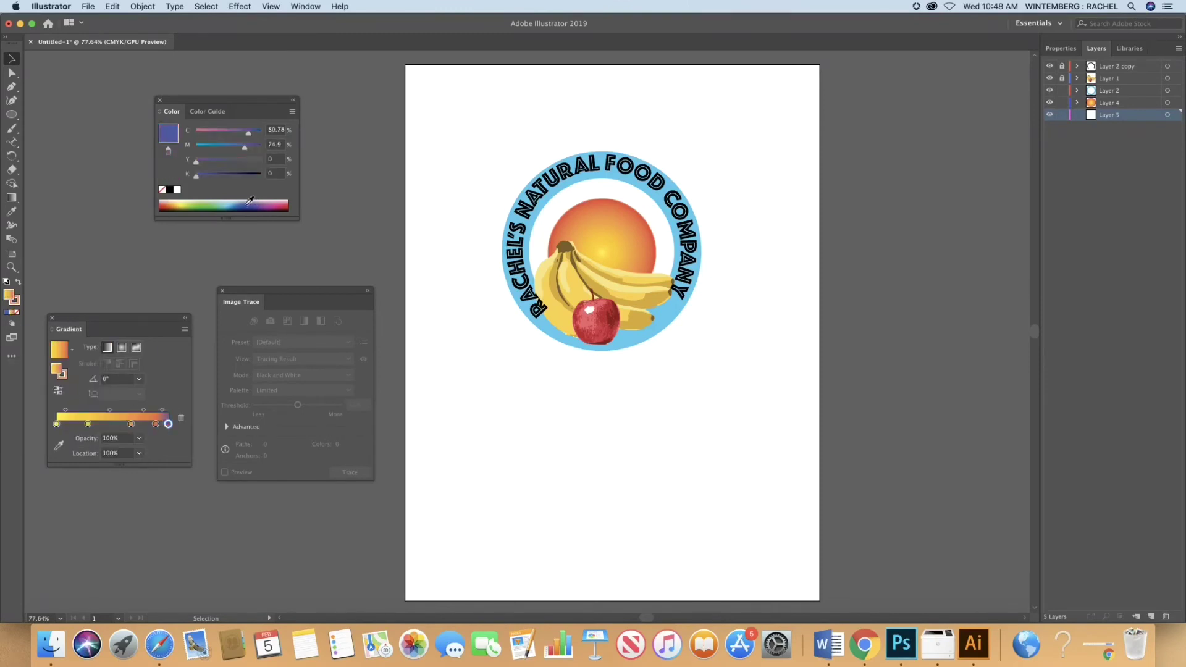
# Shift the middle gradient stops toward the start and color the stop at 21.82% light blue, C 59.17, M 2.48, Y 1.14, K 0
pyautogui.moveTo(155, 424); pyautogui.dragTo(55, 425)
pyautogui.moveTo(131, 425); pyautogui.dragTo(80, 424)
pyautogui.click(226, 202)
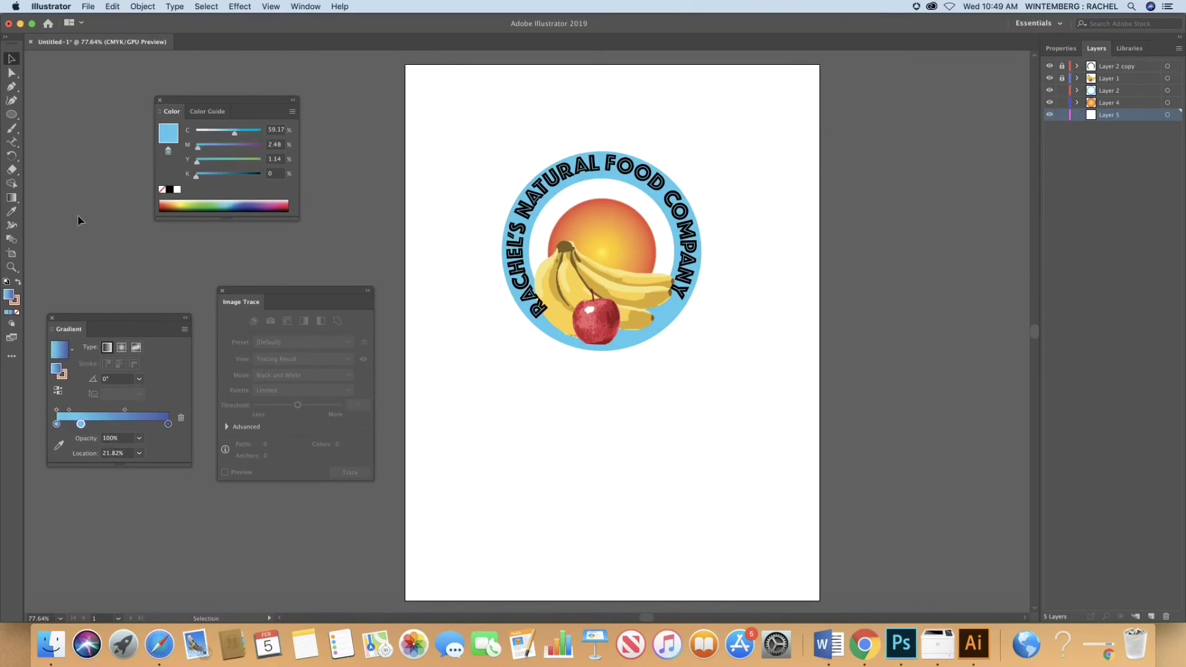
# Apply the blue gradient to the stroke too and draw a circle about 236 pt wide on Layer 5, centered behind the sun
pyautogui.click(15, 300)
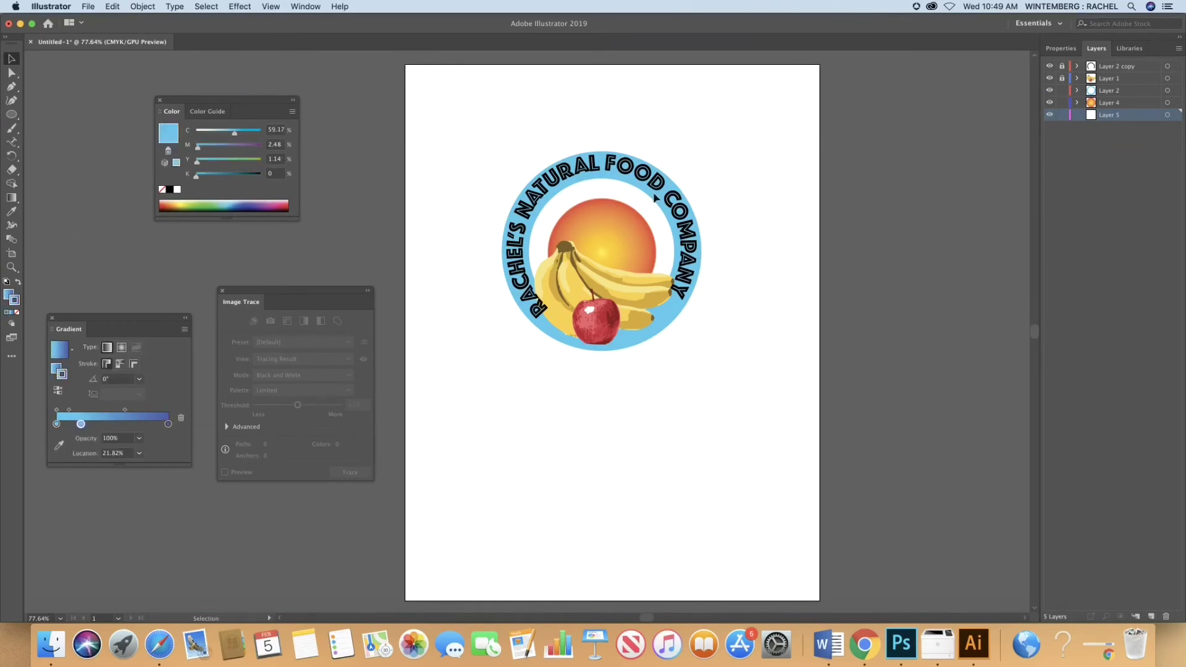
pyautogui.click(11, 114)
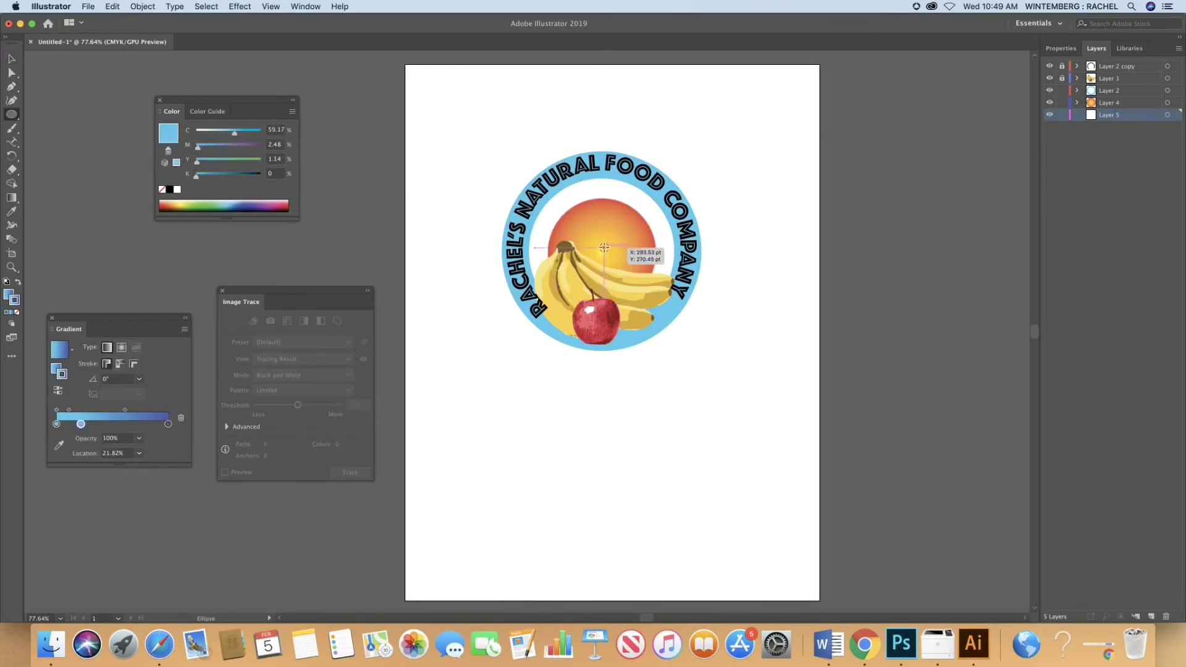
pyautogui.moveTo(602, 245); pyautogui.dragTo(684, 320)
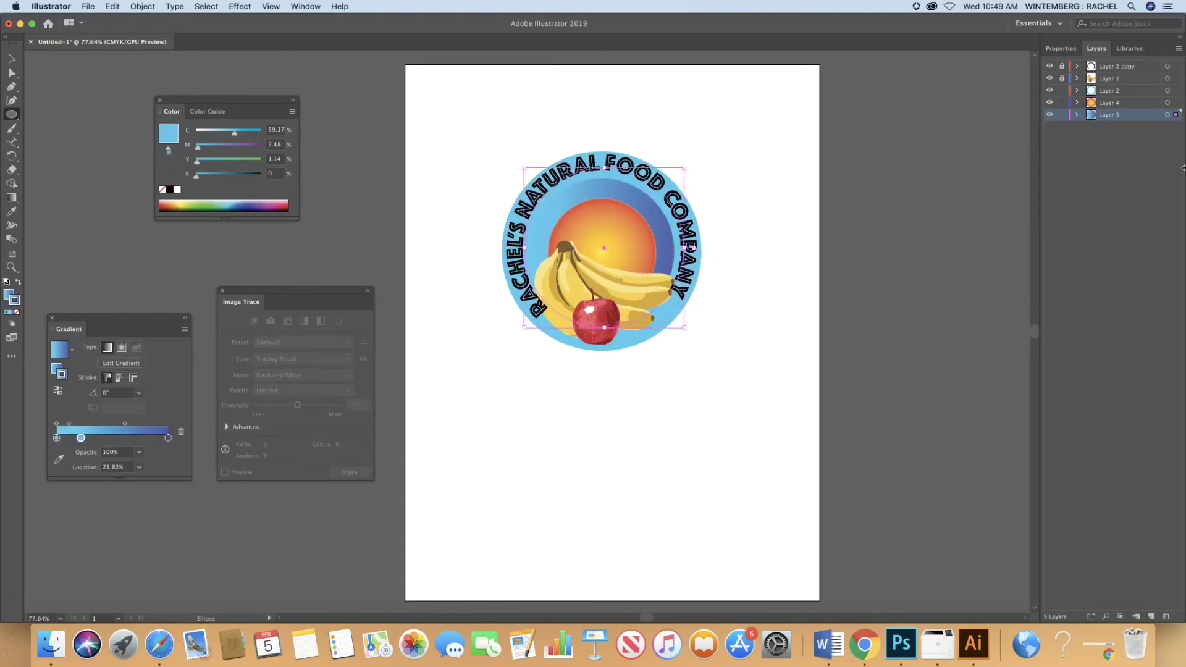
pyautogui.click(946, 97)
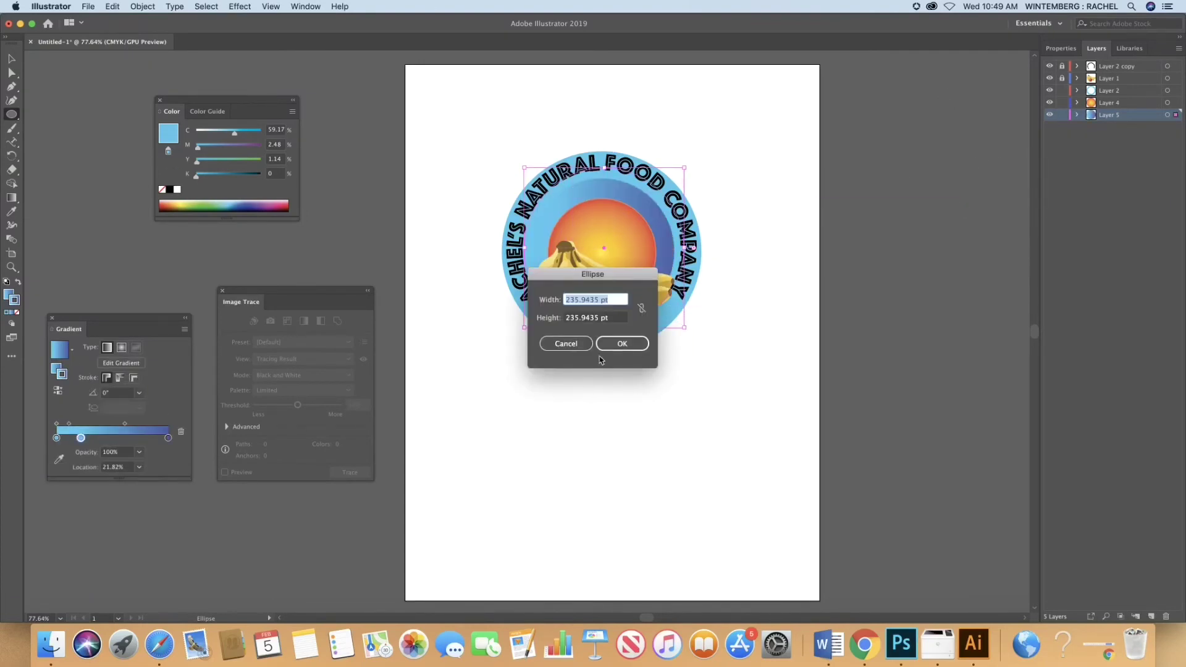
pyautogui.click(580, 343)
pyautogui.press('v')
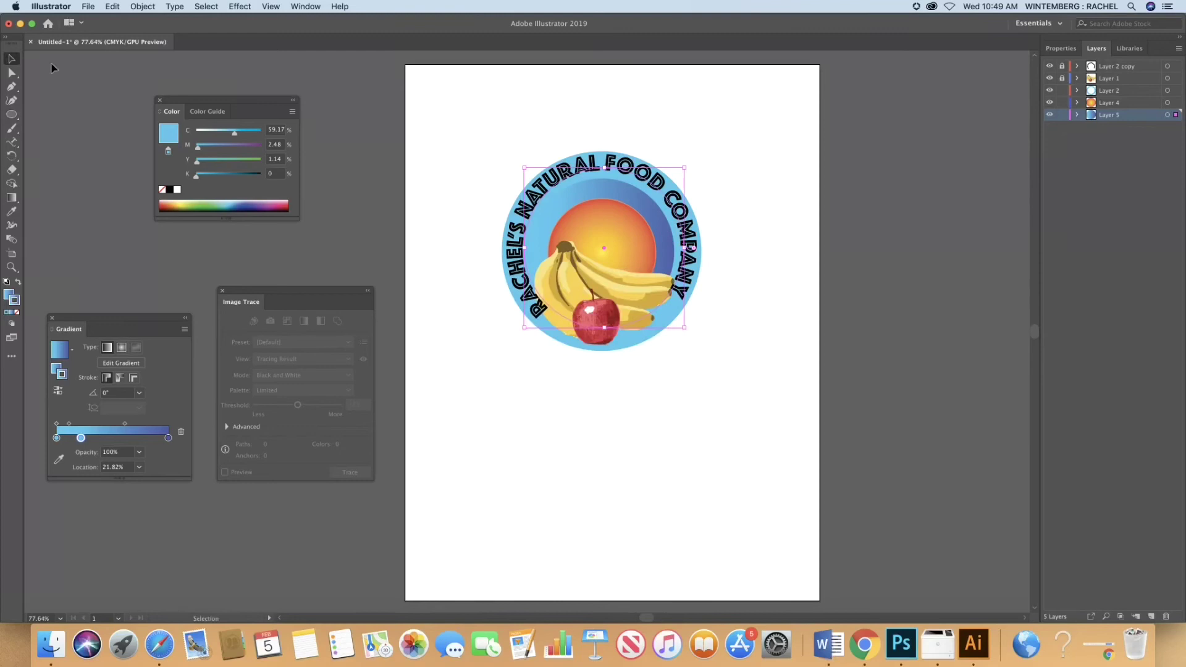
pyautogui.click(85, 73)
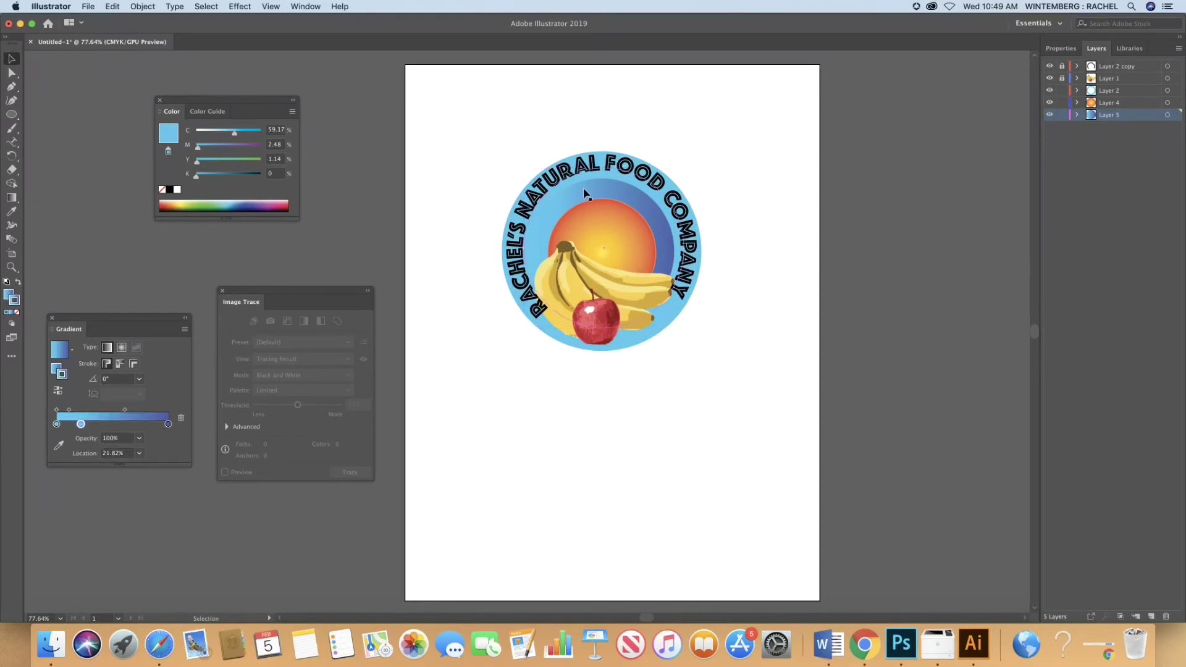
# Reposition the blue gradient stops on the background circle's stroke, placing the light blue stop at about 23.74%
pyautogui.click(594, 197)
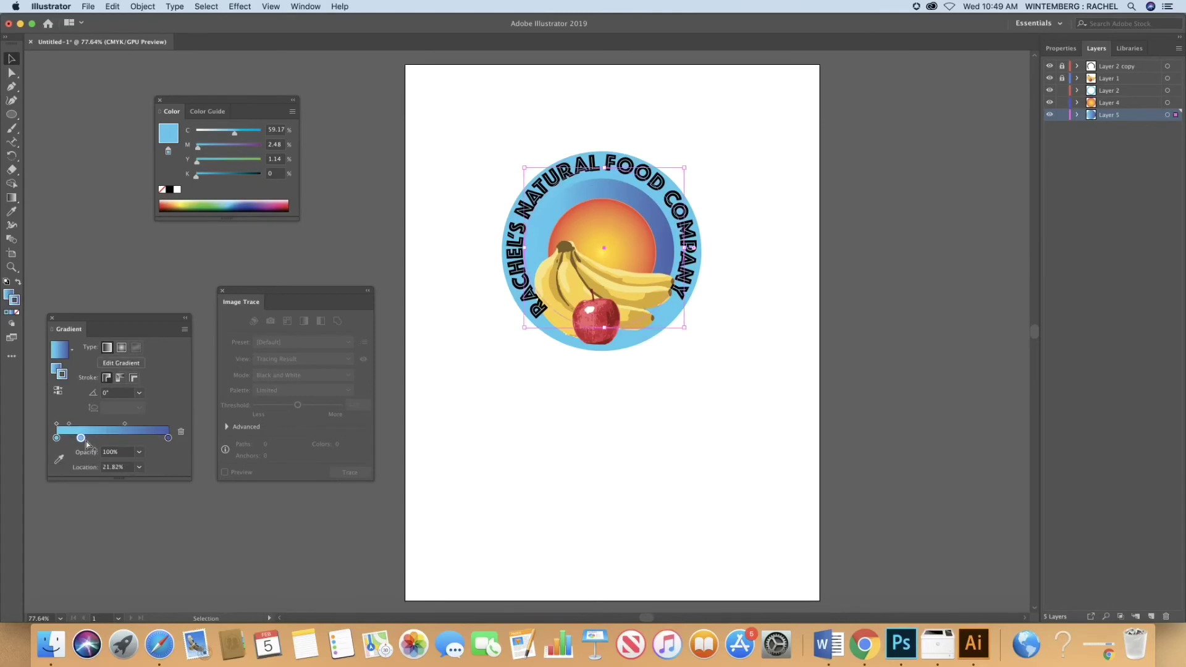
pyautogui.moveTo(80, 437)
pyautogui.mouseDown()
pyautogui.moveTo(135, 438)
pyautogui.moveTo(56, 438)
pyautogui.moveTo(136, 435)
pyautogui.moveTo(59, 438)
pyautogui.mouseUp()
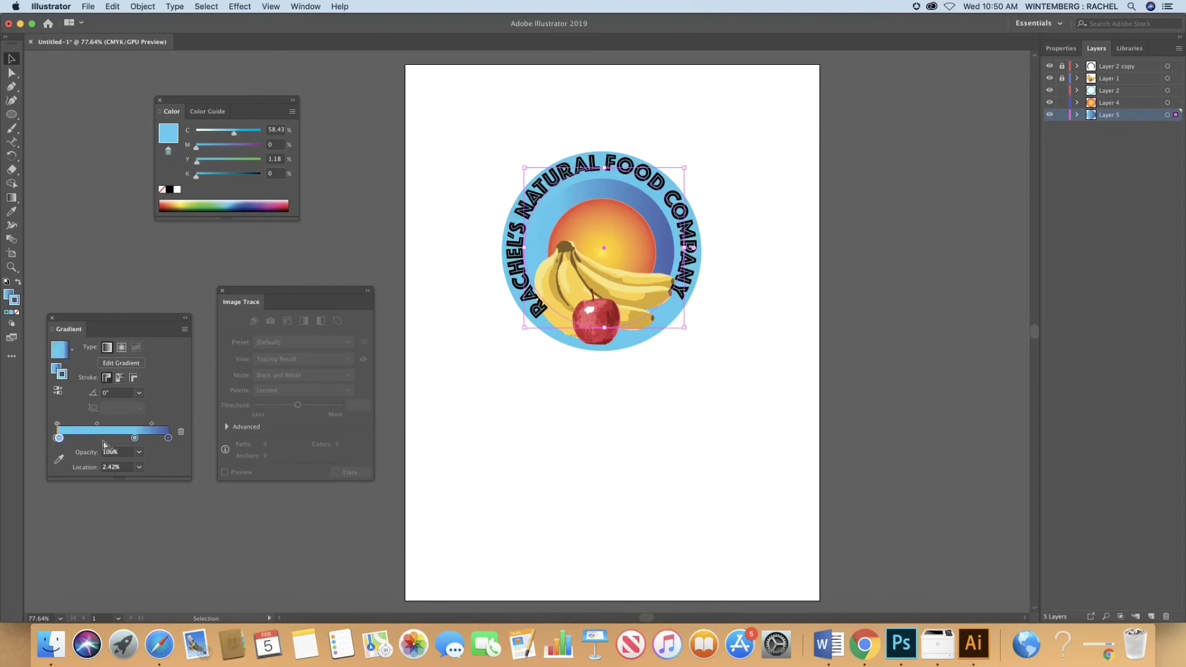
pyautogui.click(168, 438)
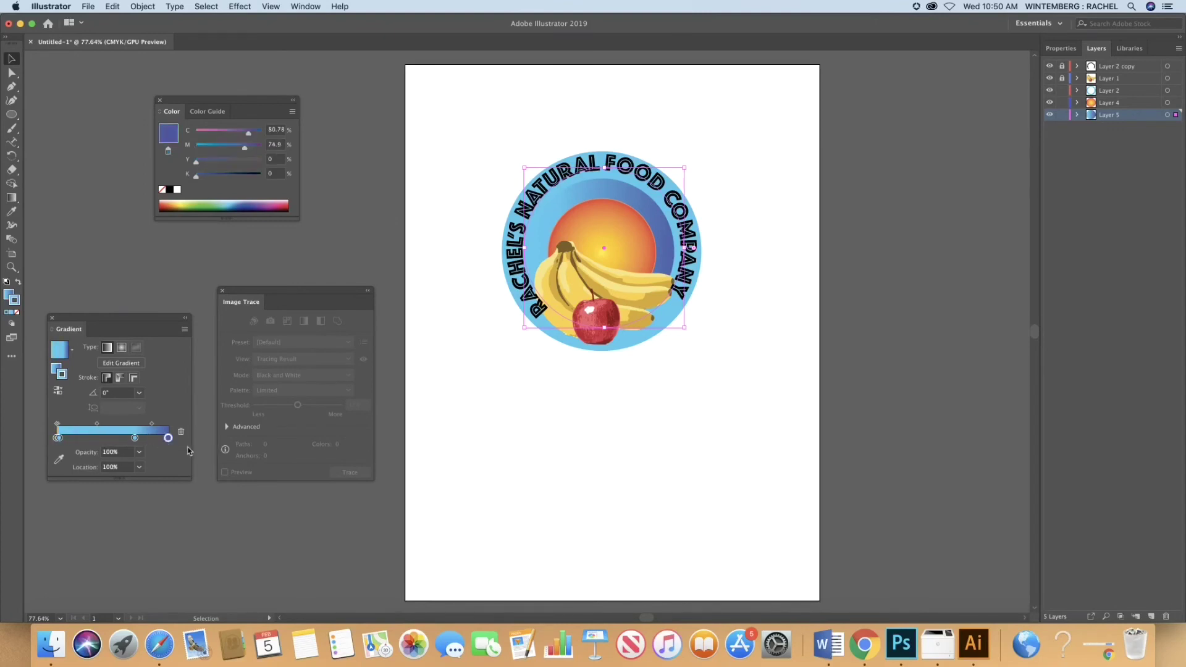
pyautogui.moveTo(168, 441); pyautogui.dragTo(84, 440)
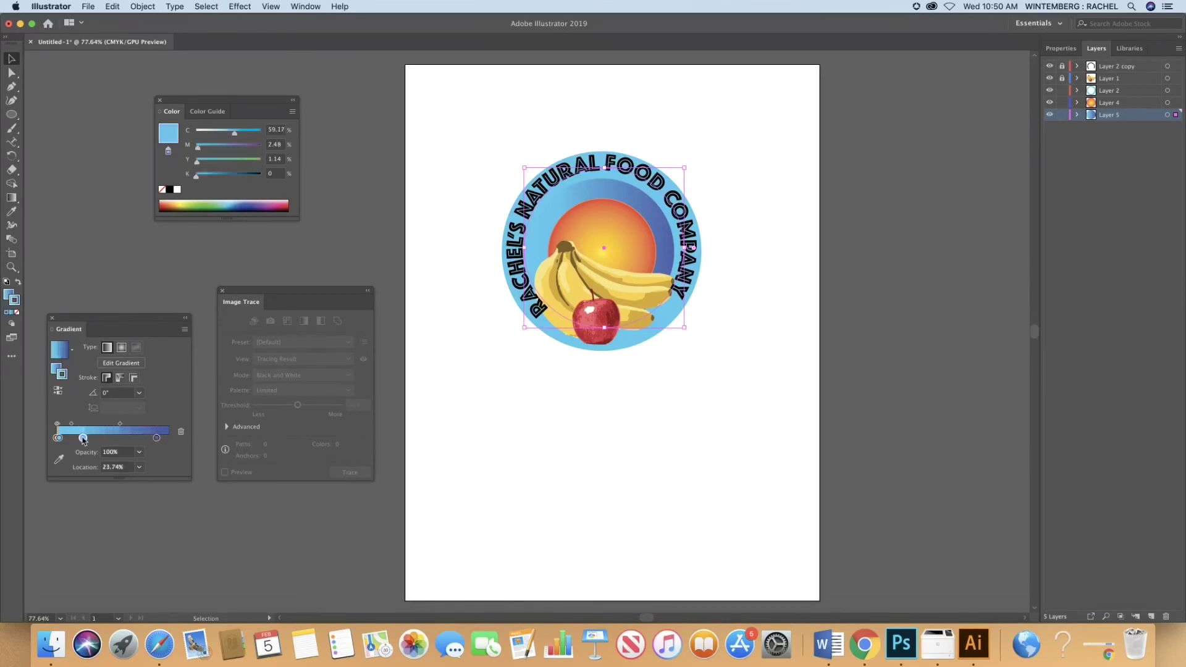
pyautogui.click(386, 202)
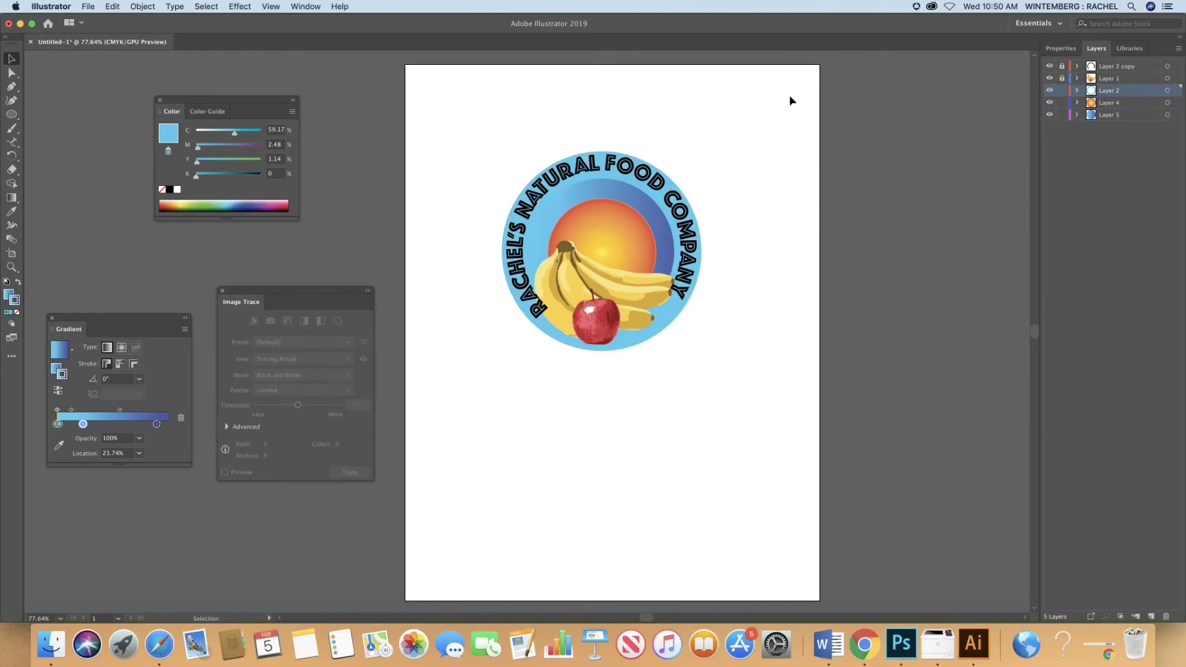
# Recolor the 21.82% stop of the background circle's fill gradient to purple, C 51, M 61, Y 1.14, K 0
pyautogui.click(644, 187)
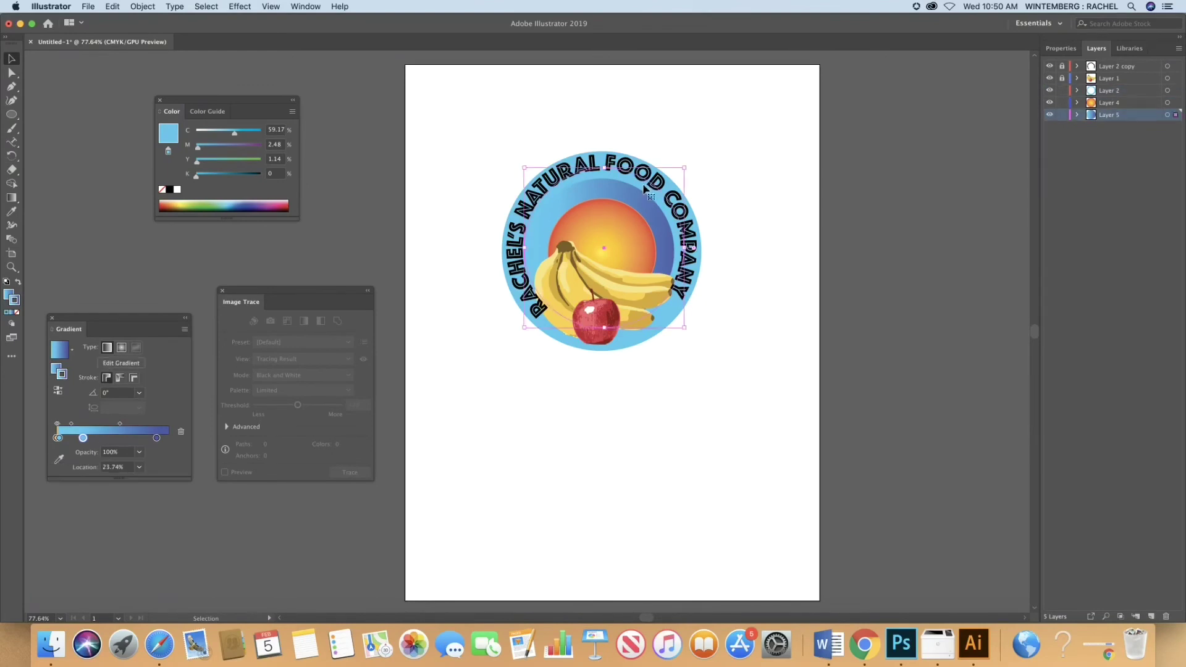
pyautogui.click(6, 293)
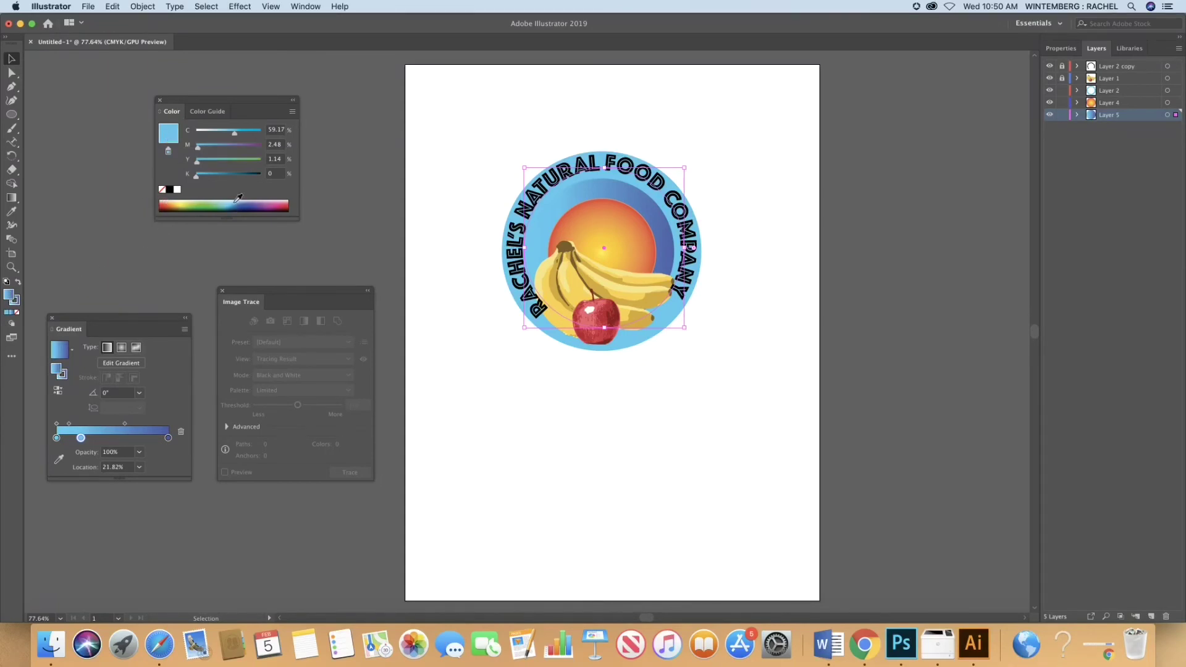
pyautogui.click(72, 353)
pyautogui.click(111, 299)
pyautogui.moveTo(236, 137)
pyautogui.mouseDown()
pyautogui.moveTo(228, 146)
pyautogui.moveTo(251, 151)
pyautogui.mouseUp()
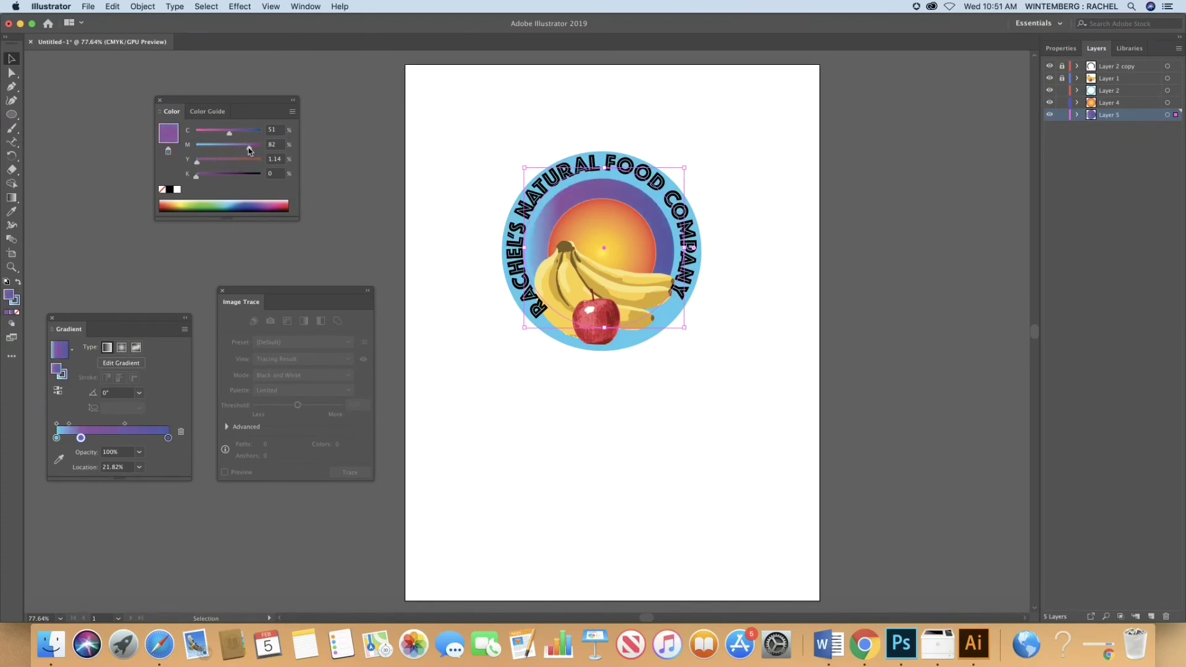
pyautogui.moveTo(250, 152); pyautogui.dragTo(237, 153)
pyautogui.click(324, 85)
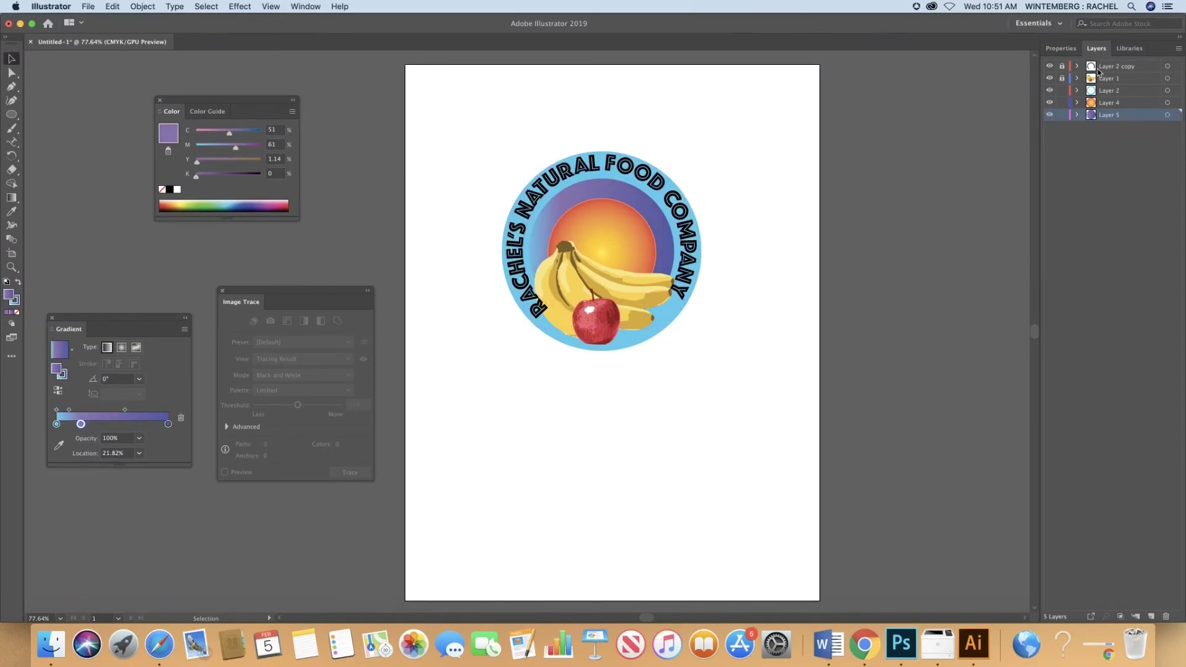
# Unlock Layer 2 copy and Layer 1, and select all the logo artwork
pyautogui.moveTo(1111, 68); pyautogui.dragTo(1090, 121)
pyautogui.click(207, 7)
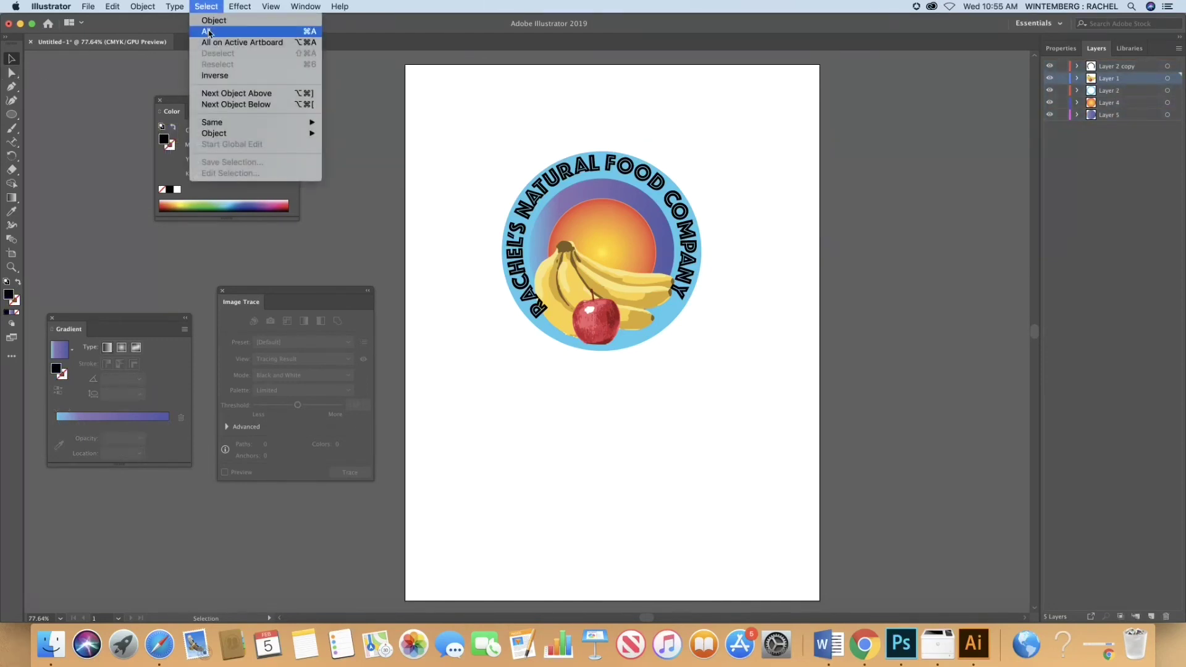
pyautogui.click(209, 32)
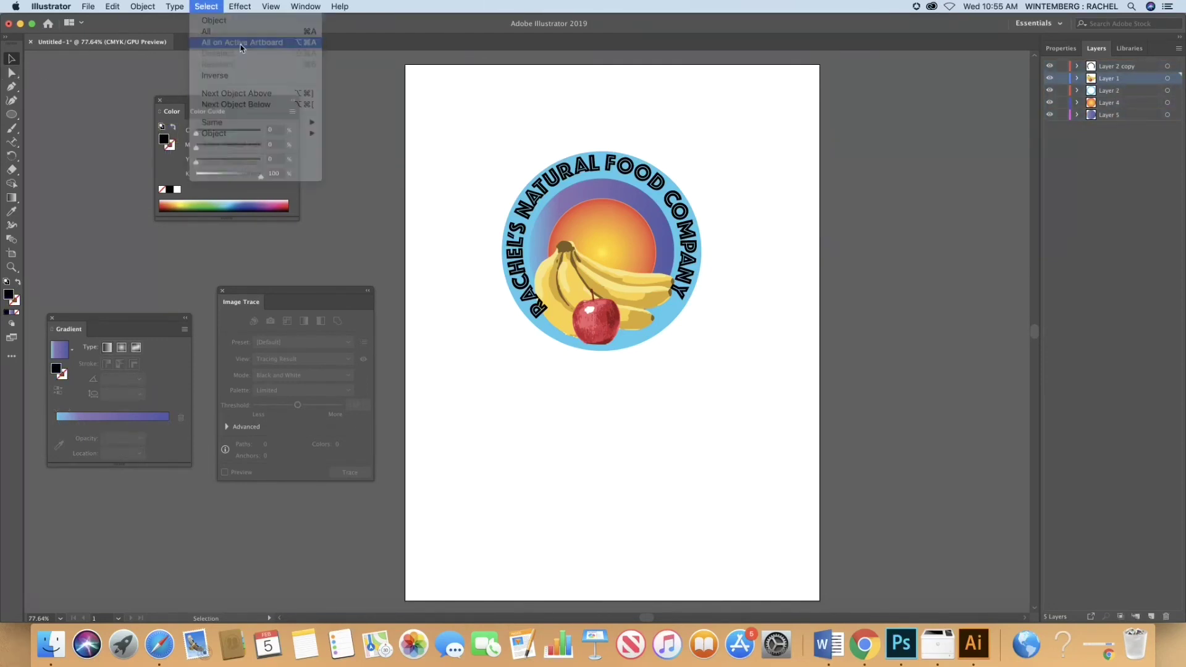
# Highlight all five layers, from Layer 2 copy down to Layer 5, and select all their artwork for copying
pyautogui.click(1111, 69)
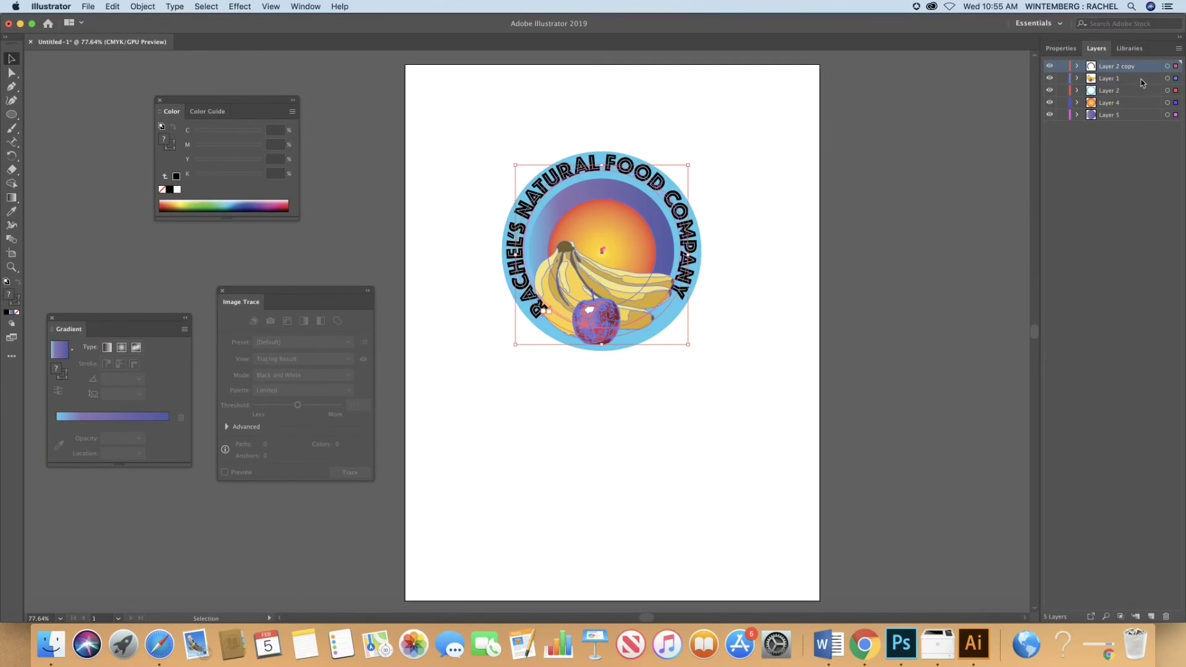
pyautogui.keyDown('shift'); pyautogui.click(1141, 81); pyautogui.keyUp('shift')
pyautogui.keyDown('shift'); pyautogui.click(1140, 92); pyautogui.keyUp('shift')
pyautogui.keyDown('shift'); pyautogui.click(1134, 103); pyautogui.keyUp('shift')
pyautogui.keyDown('shift'); pyautogui.click(1130, 115); pyautogui.keyUp('shift')
pyautogui.click(204, 8)
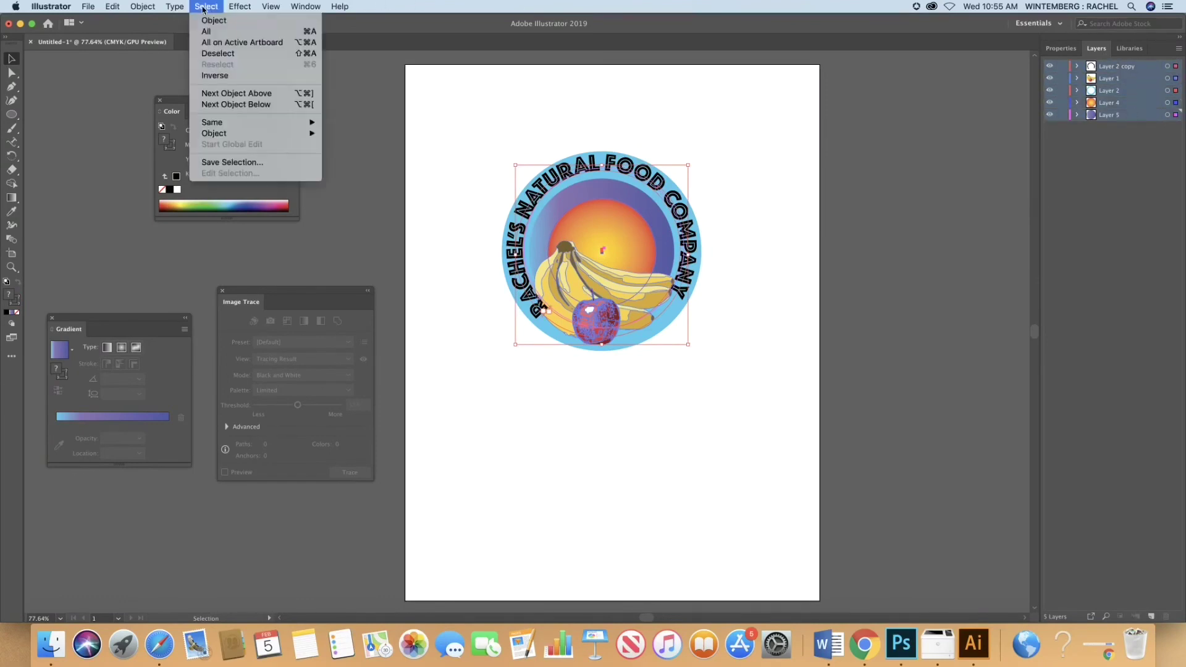
pyautogui.click(209, 32)
pyautogui.click(113, 9)
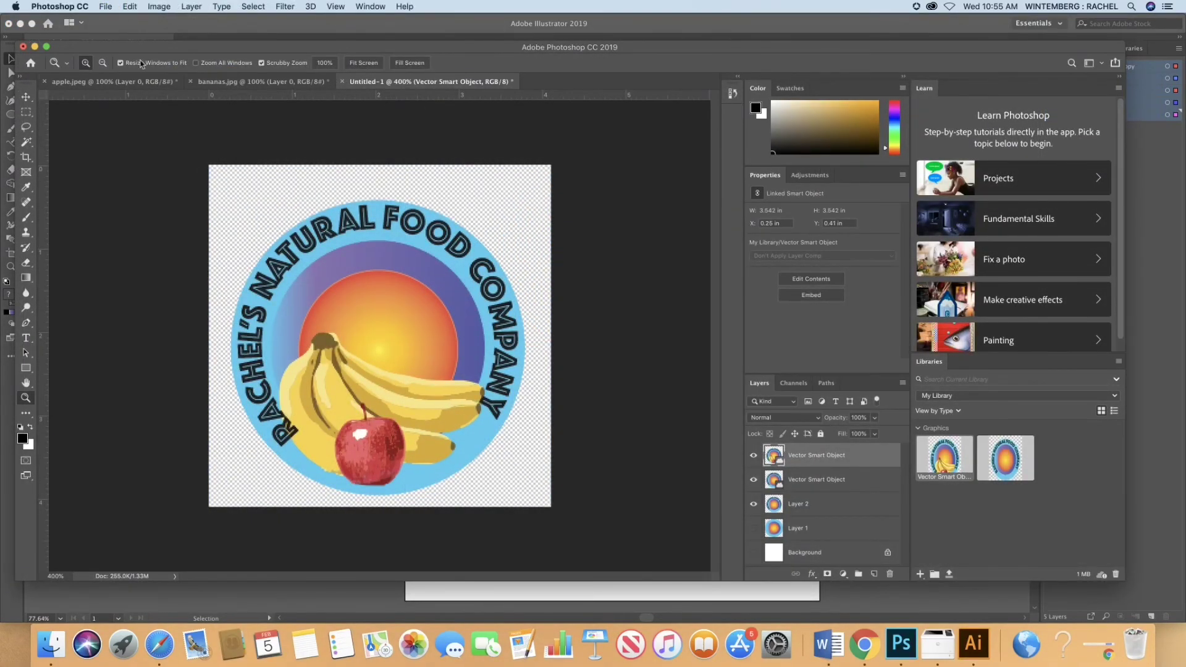
# In Photoshop, save the transparent logo document to the Desktop as a PNG named RACHEL NATURAL FOOD COMAPANY, replacing the existing file and accepting the PNG options
pyautogui.click(106, 6)
pyautogui.click(121, 126)
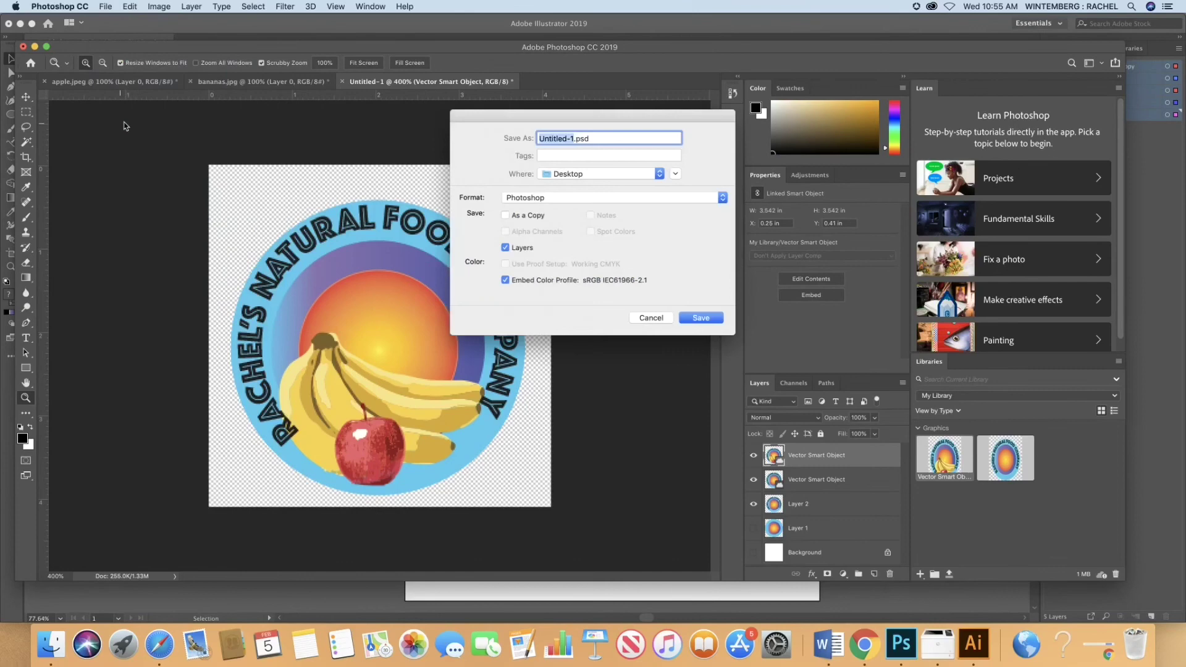
pyautogui.click(695, 199)
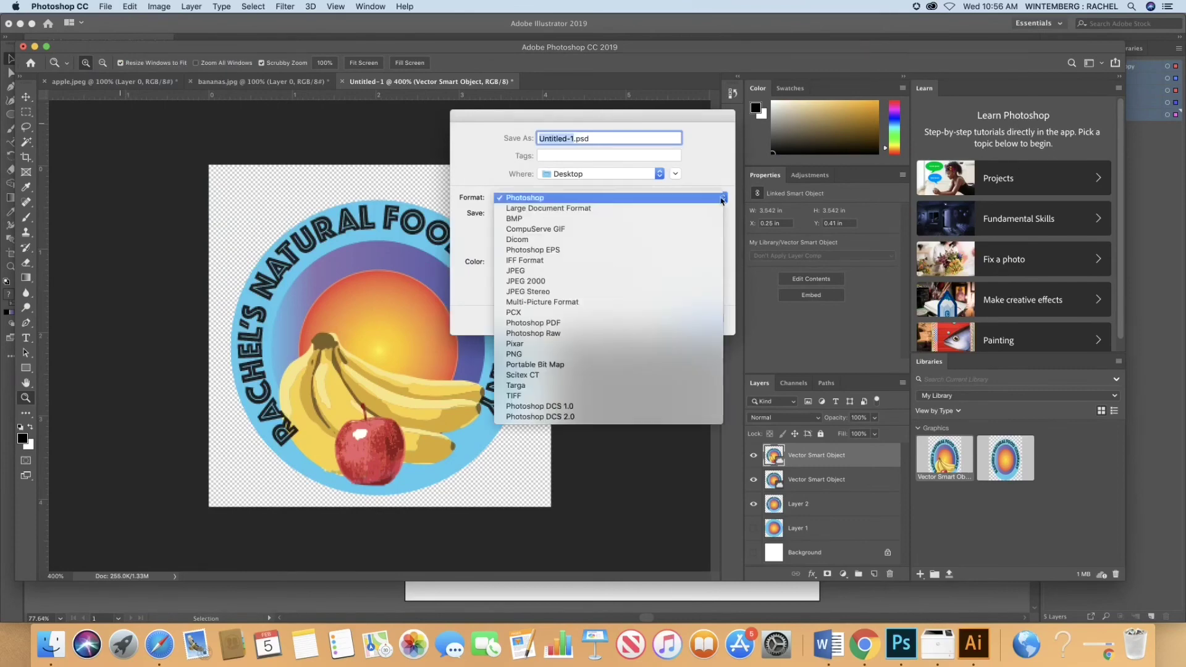
pyautogui.click(559, 355)
pyautogui.write('RACHEL NATURAL')
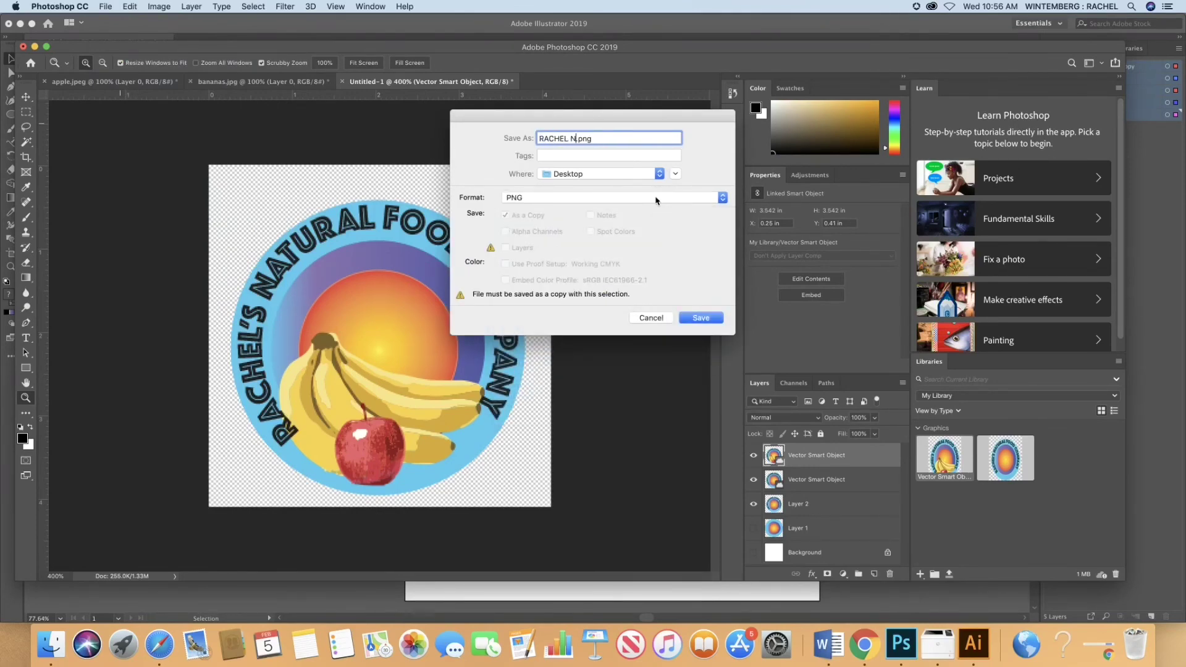
pyautogui.write(' FOOD COMAPANY')
pyautogui.click(700, 317)
pyautogui.click(684, 193)
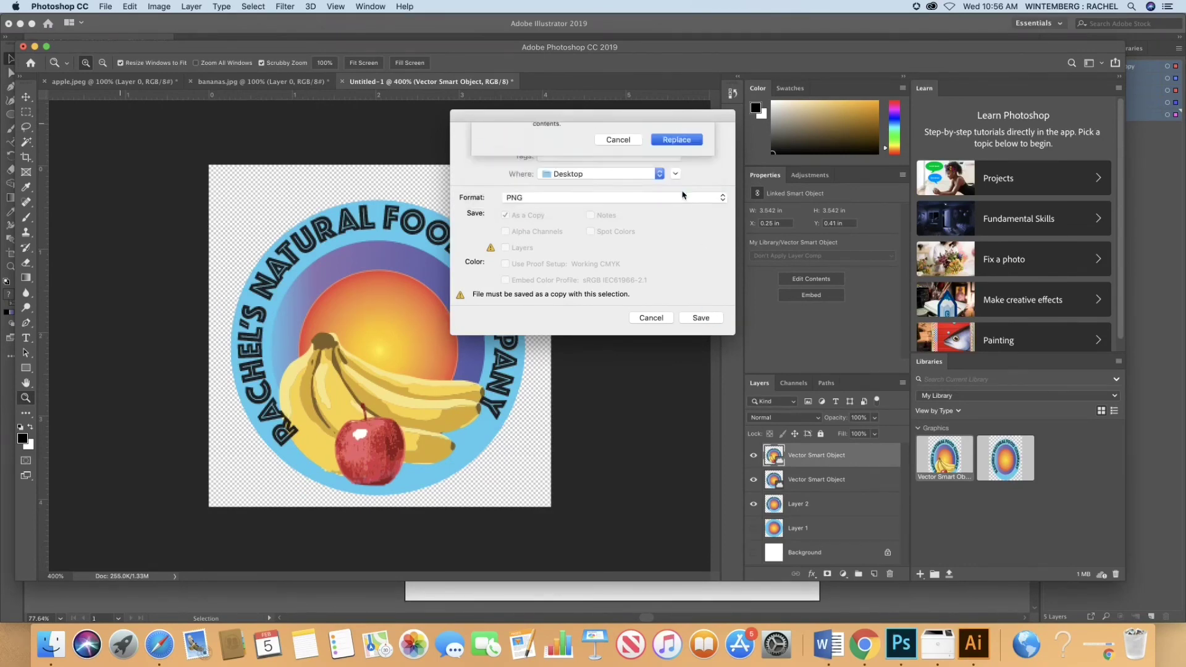
pyautogui.click(686, 282)
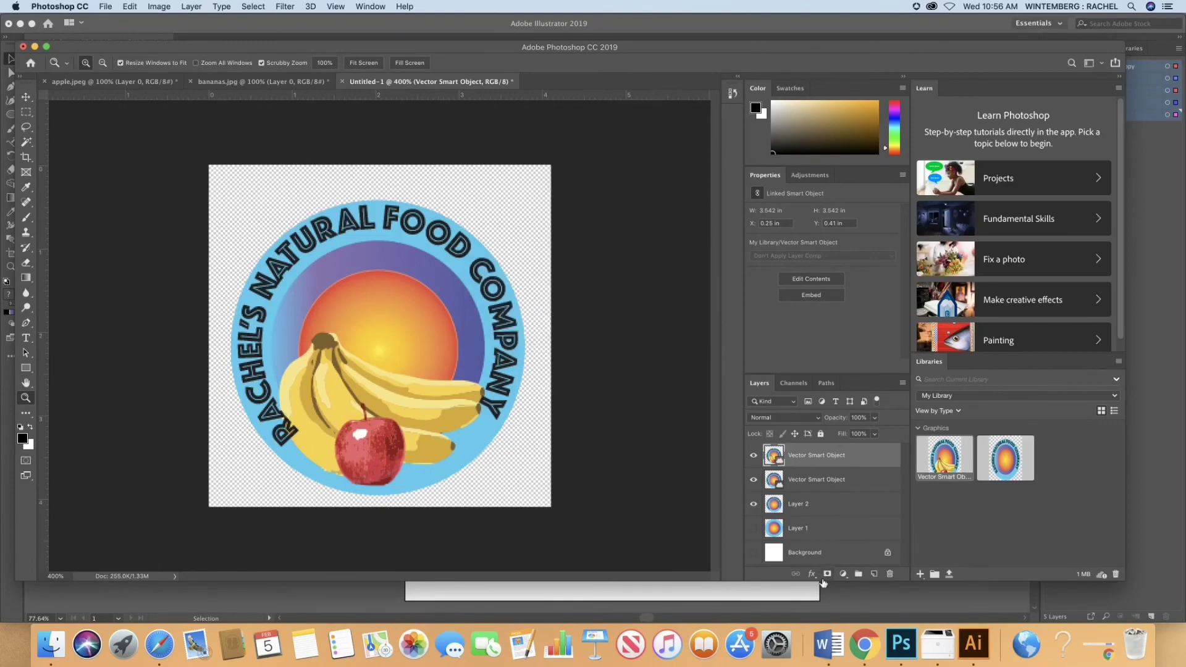